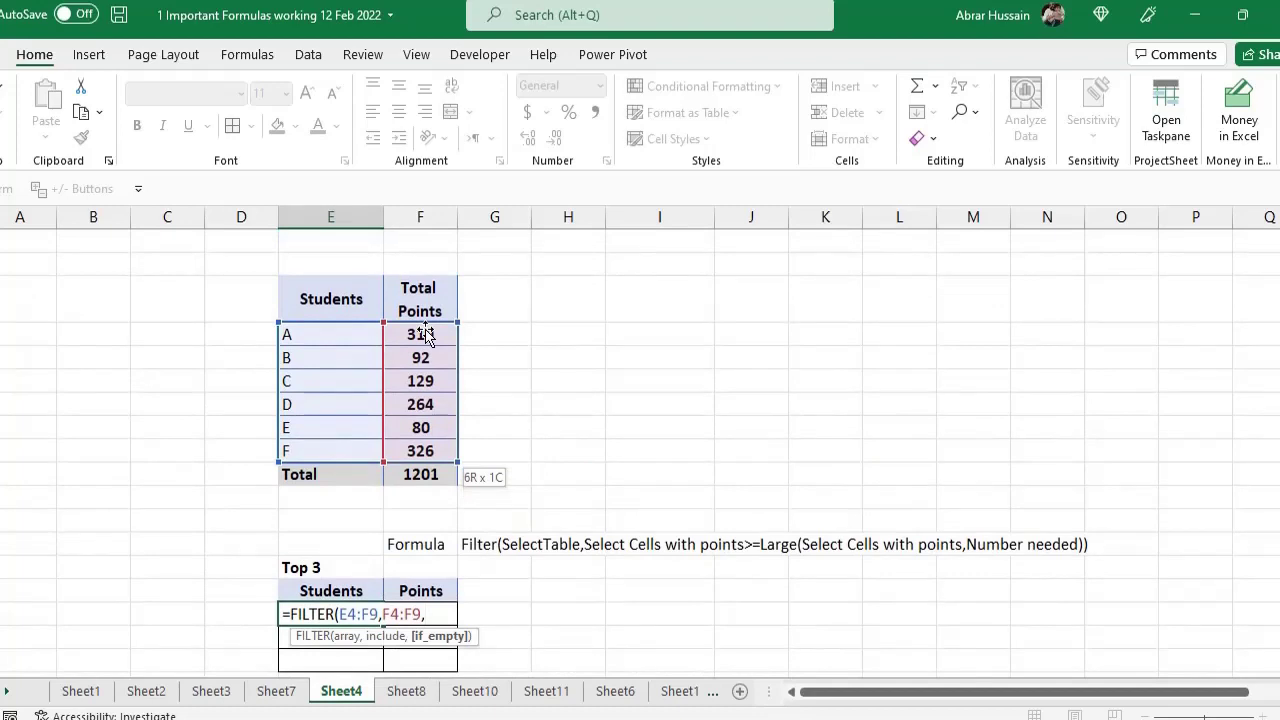
Step: Complete the Top 3 FILTER formula with the include condition F4:F9>=LARGE(F4:F9,3) and enter it
scroll(524, 431, down, 1)
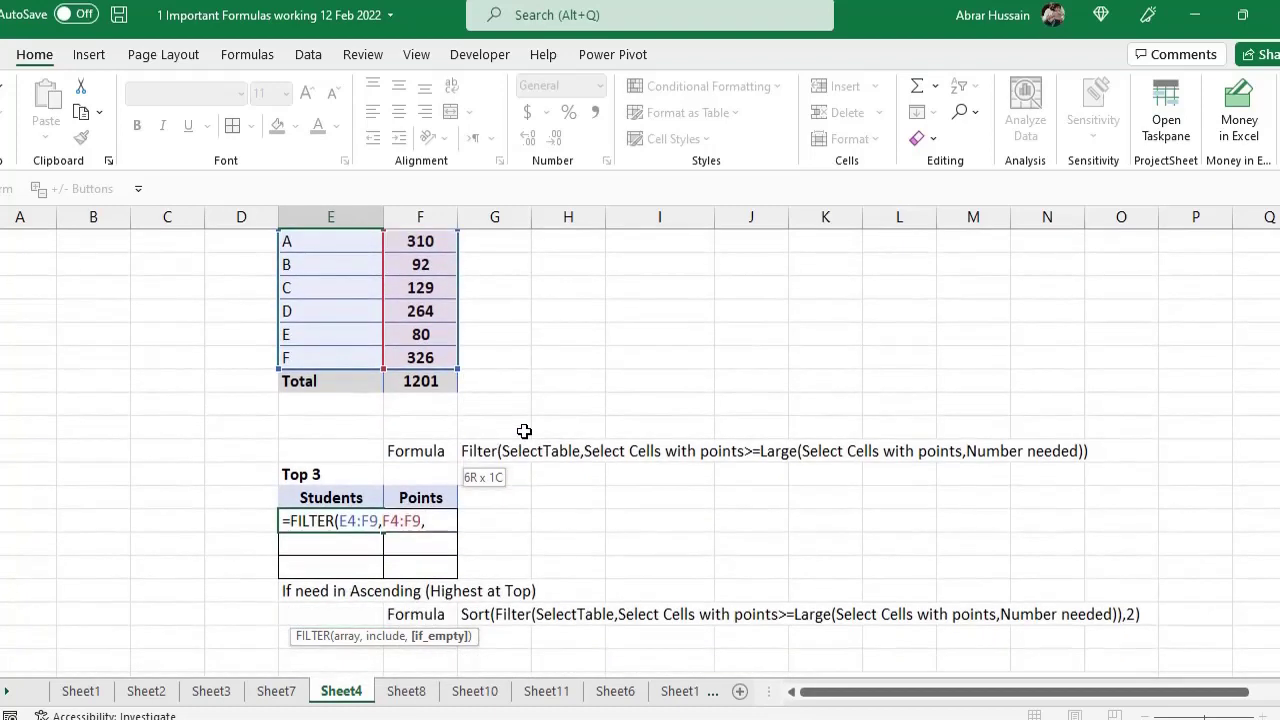
key(BackSpace)
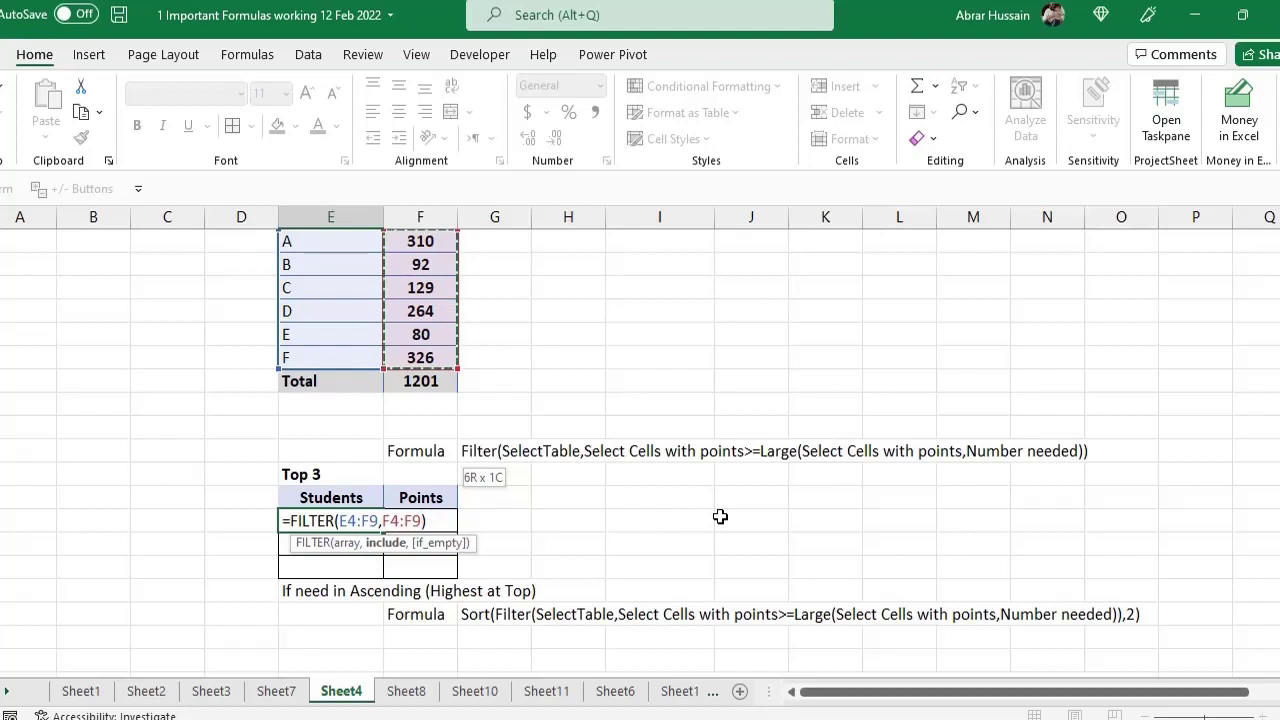
text(>)
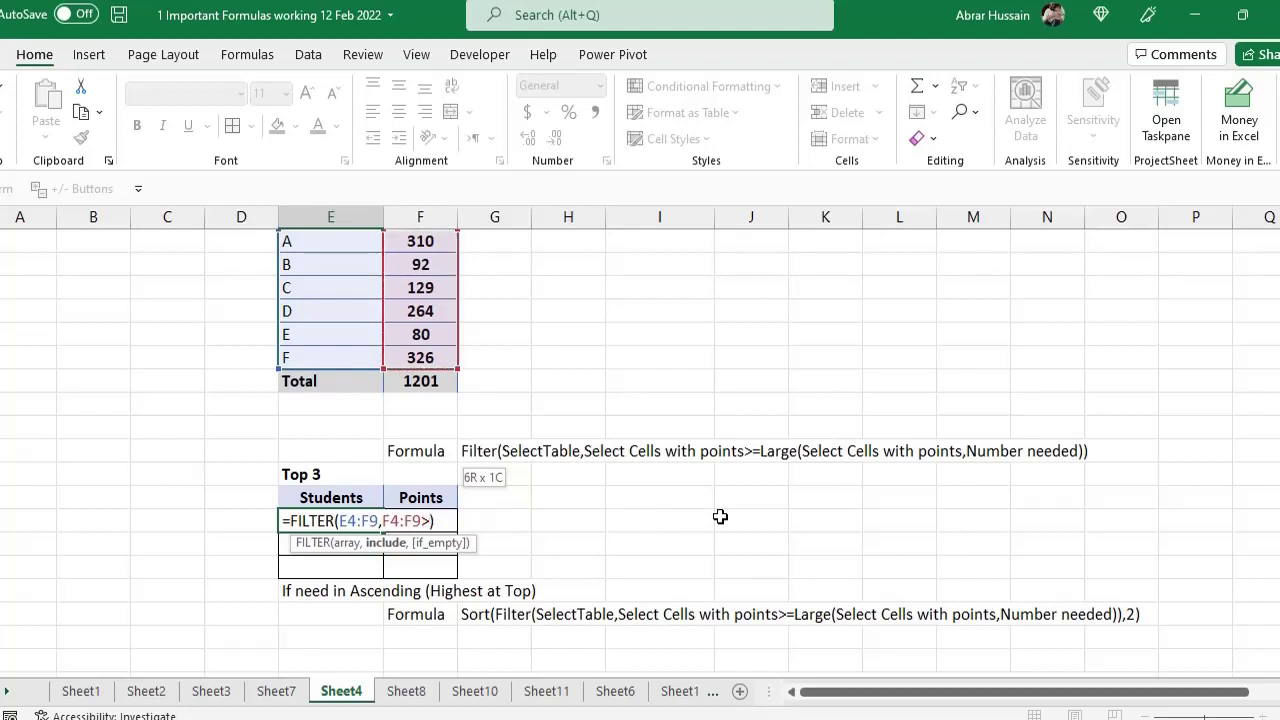
text(=Large()
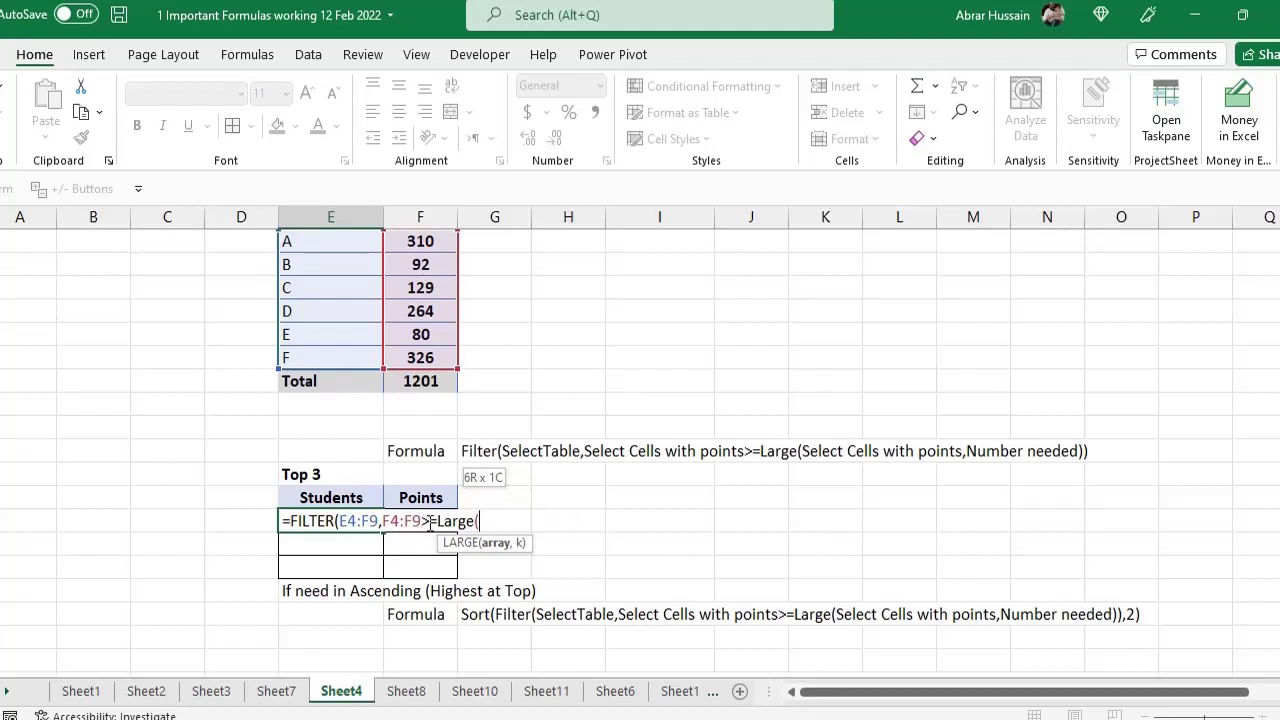
scroll(447, 521, up, 2)
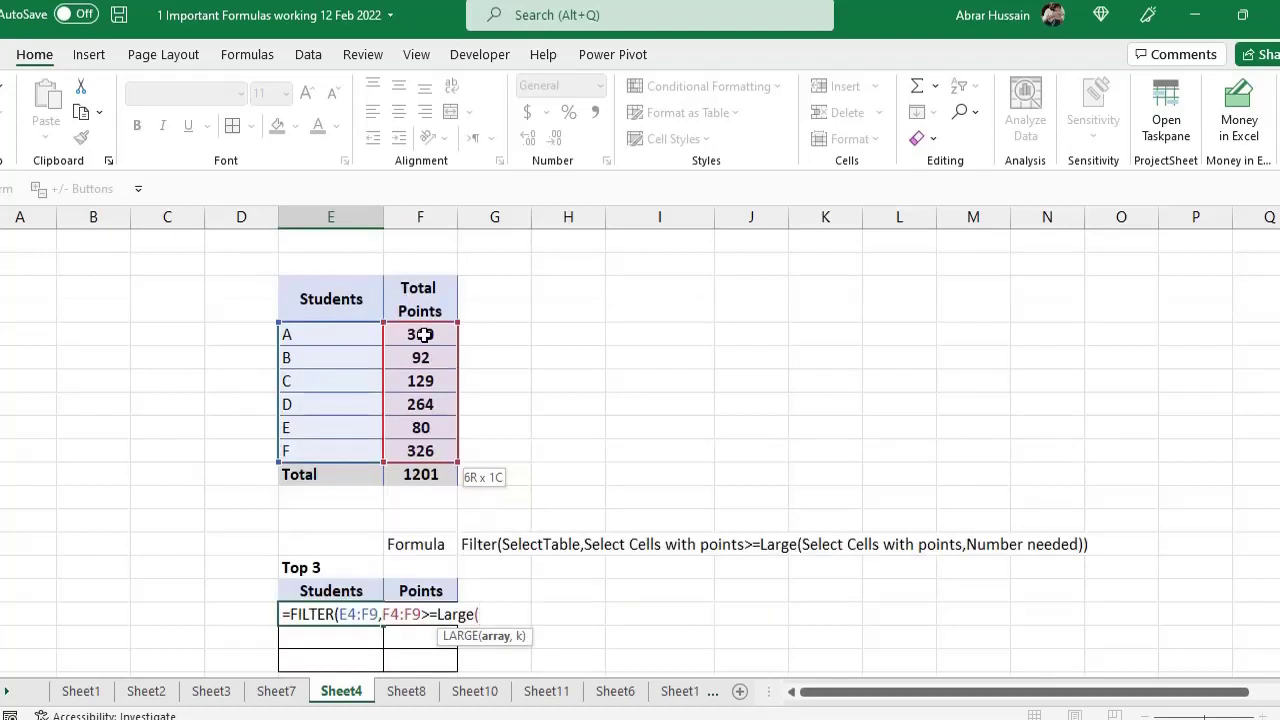
drag(424, 335, 424, 450)
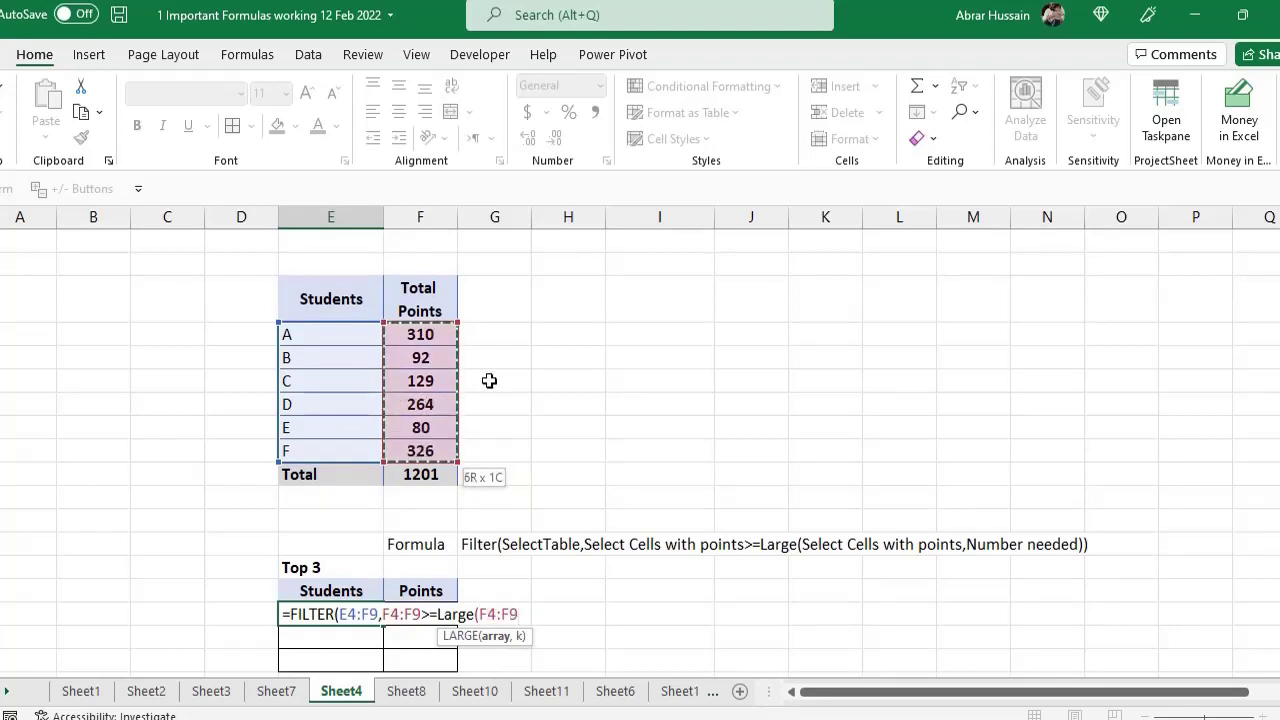
text(,)
scroll(497, 410, down, 2)
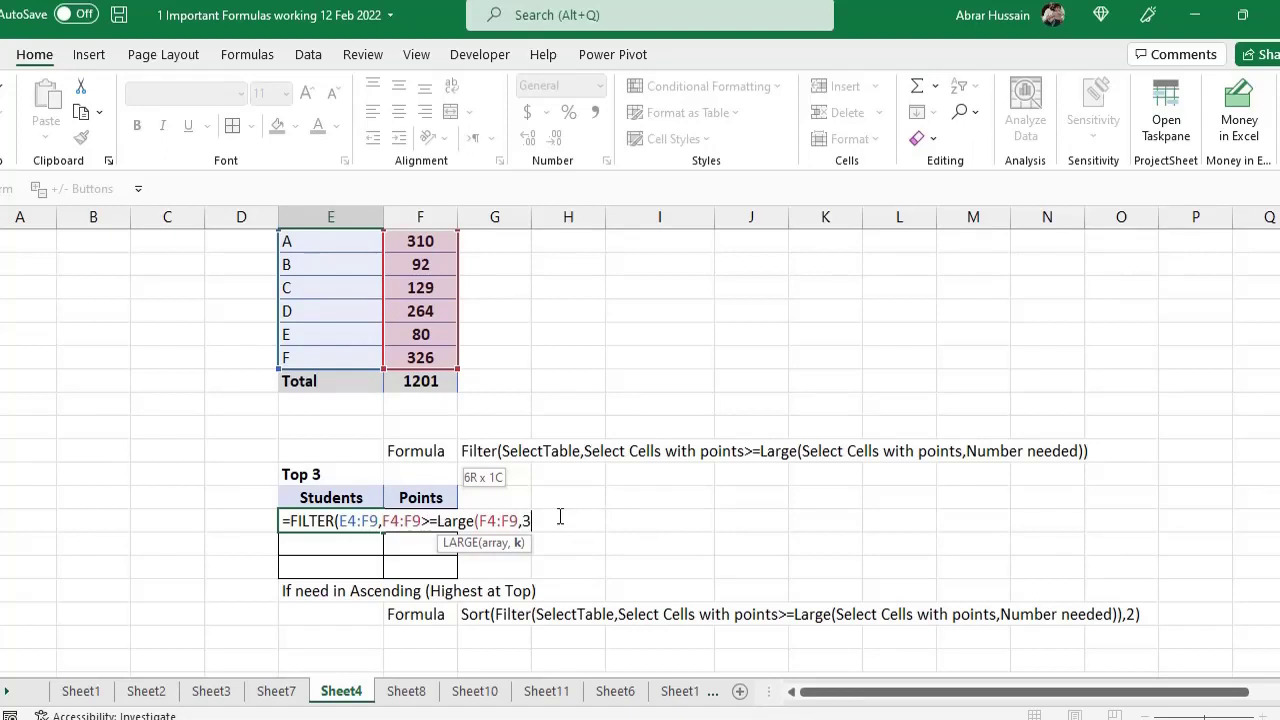
text(3))
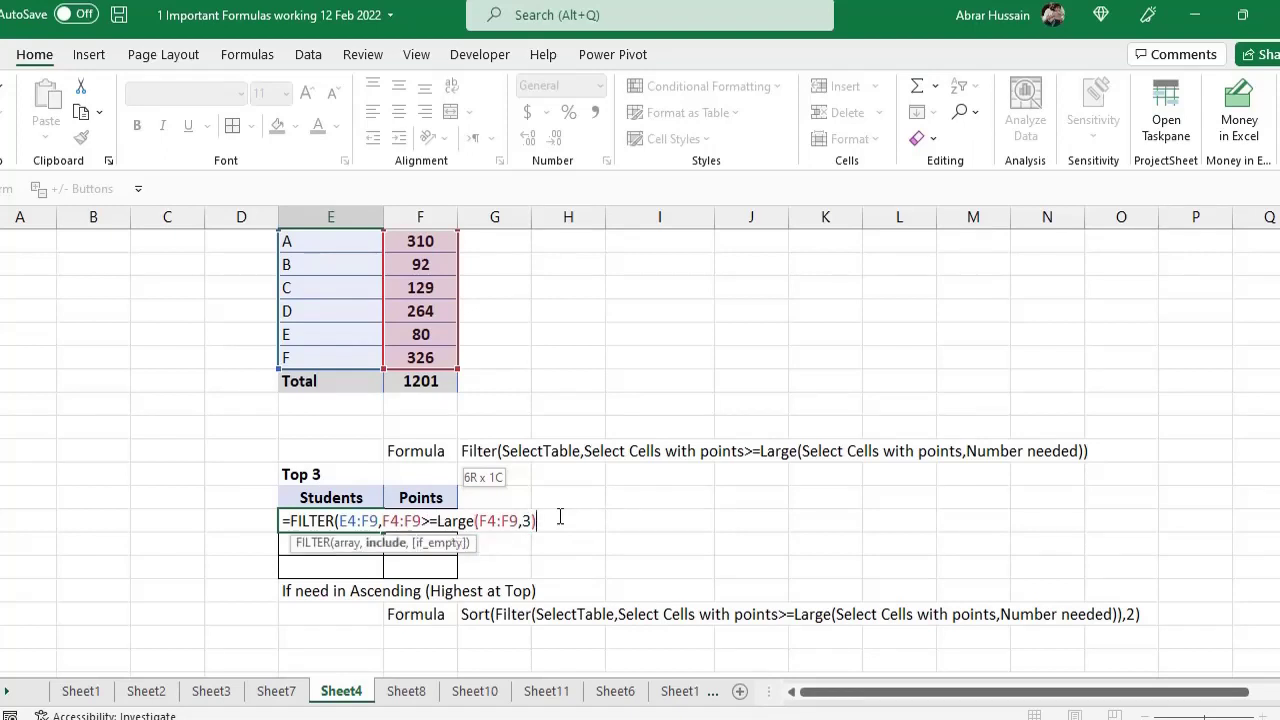
text())
key(Return)
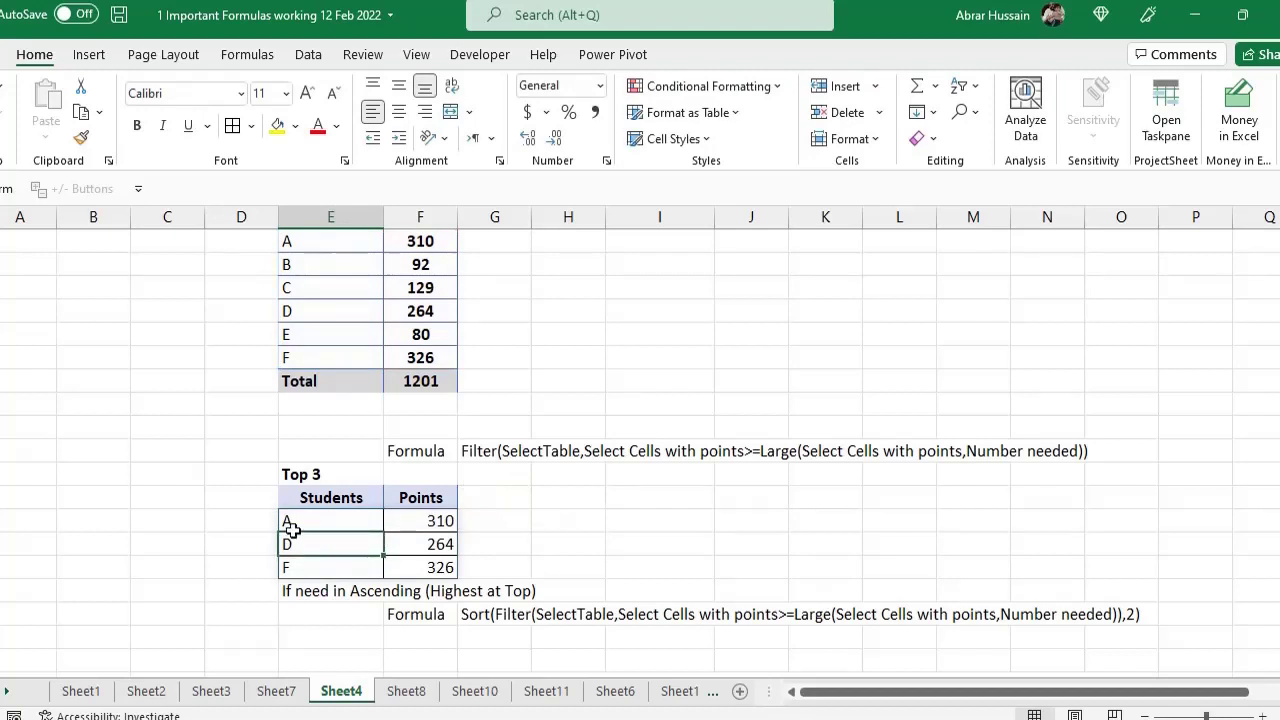
Step: Select students A, D and F in the source table to compare them with the Top 3 results
scroll(371, 366, up, 2)
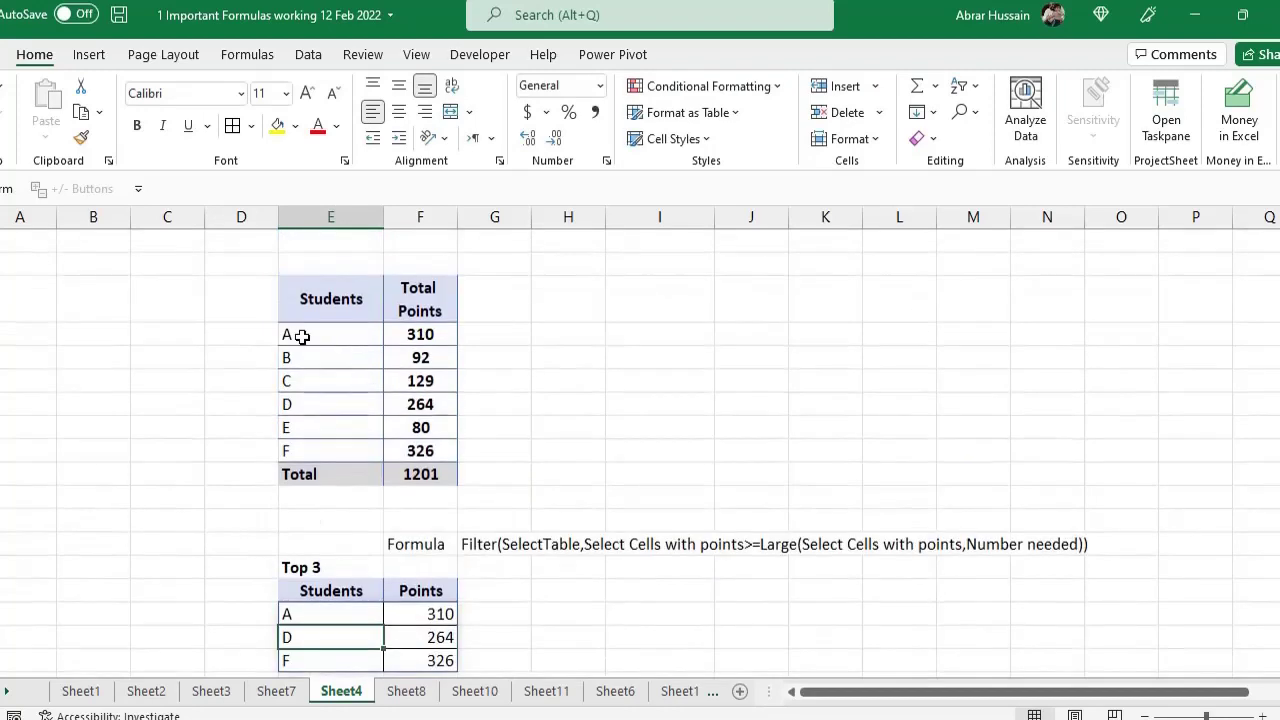
click(300, 335)
ctrl+click(309, 404)
ctrl+click(308, 453)
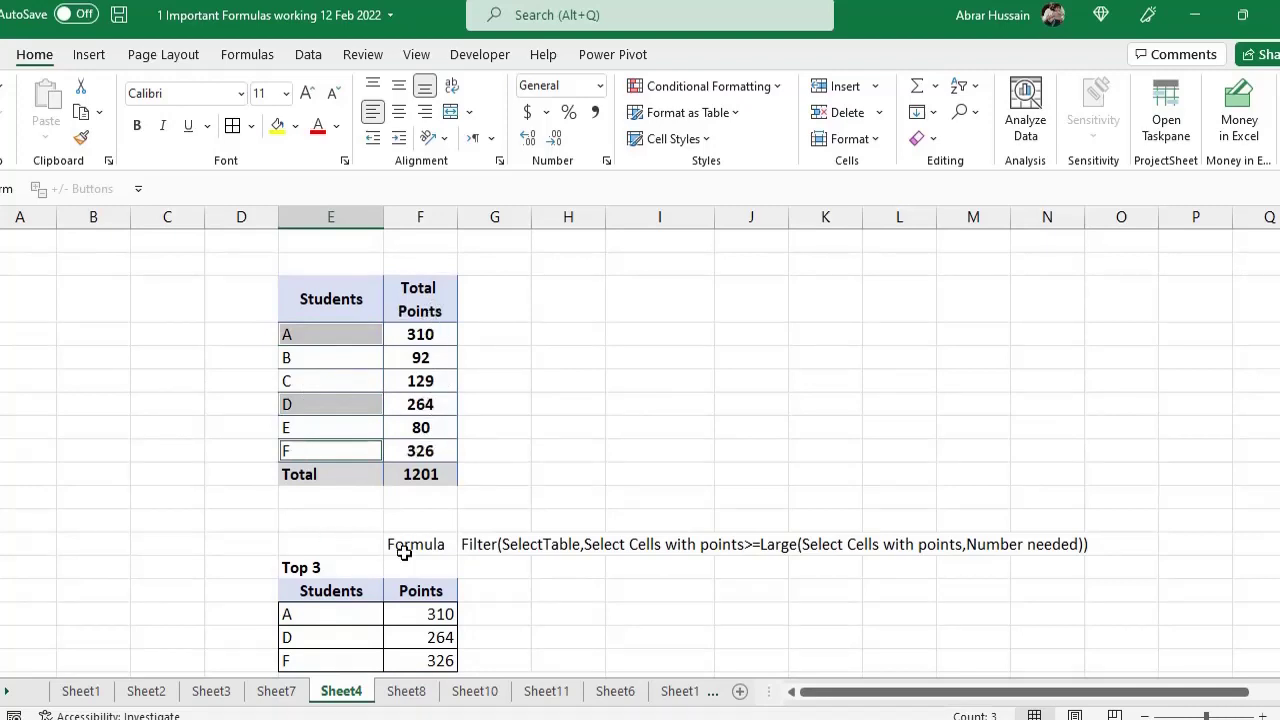
Step: Review the >= operator and LARGE function in the first Top 3 cell's formula without changing it
scroll(428, 558, down, 2)
click(323, 452)
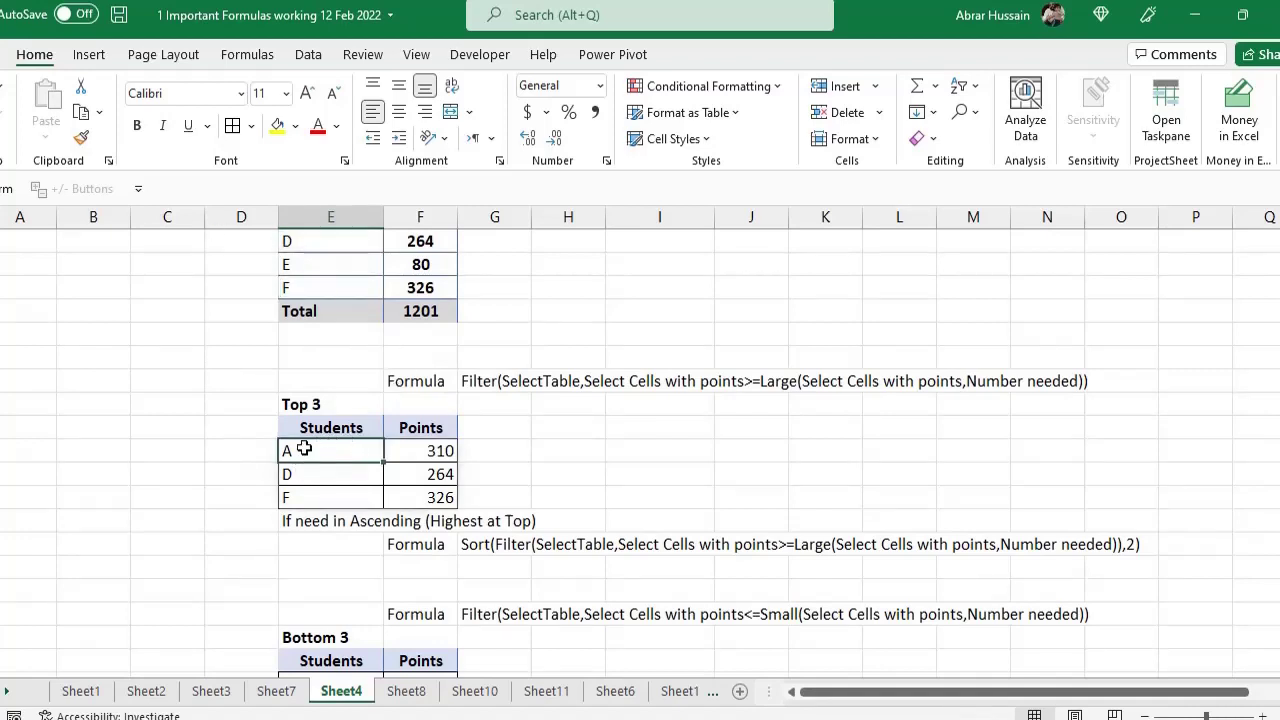
double_click(300, 451)
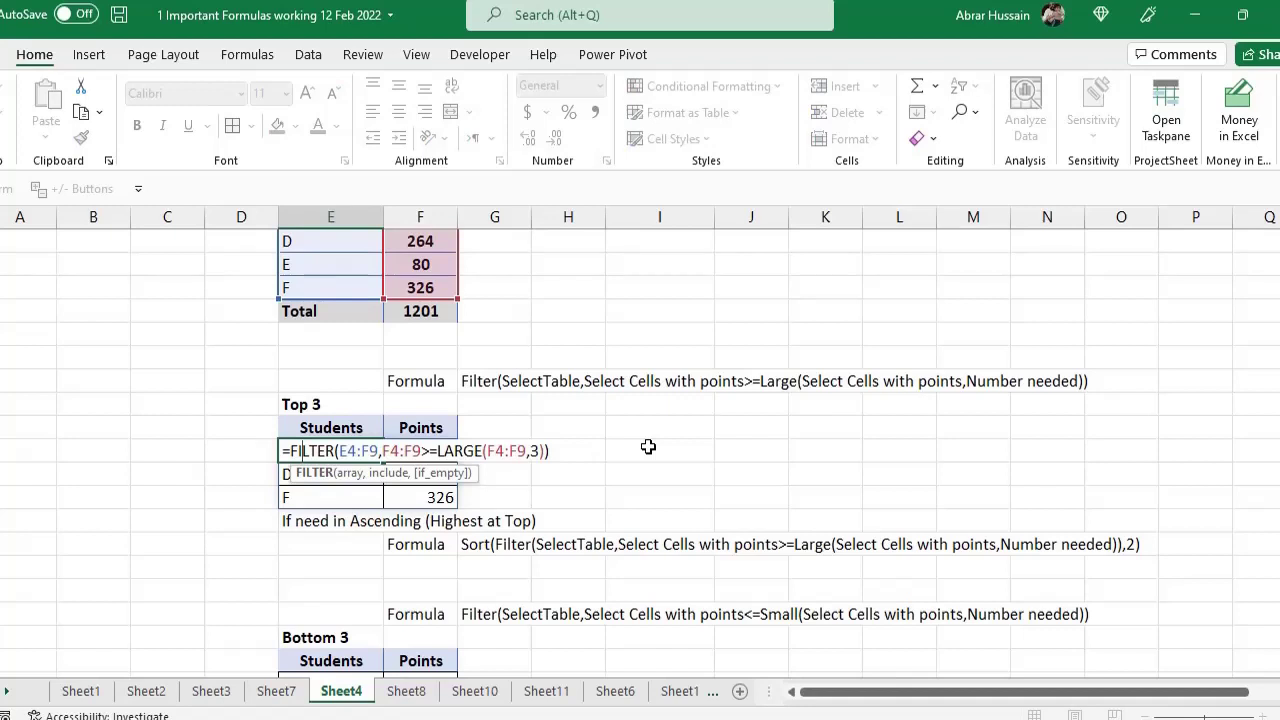
double_click(443, 451)
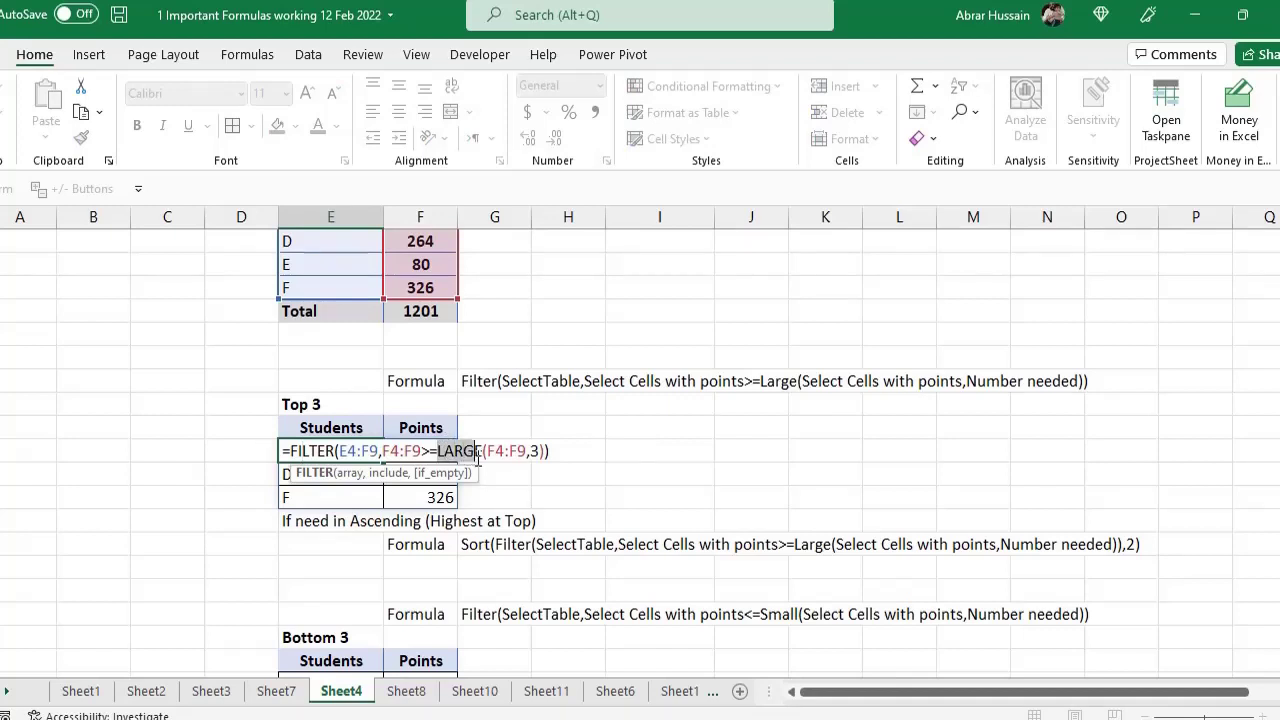
drag(429, 451, 436, 452)
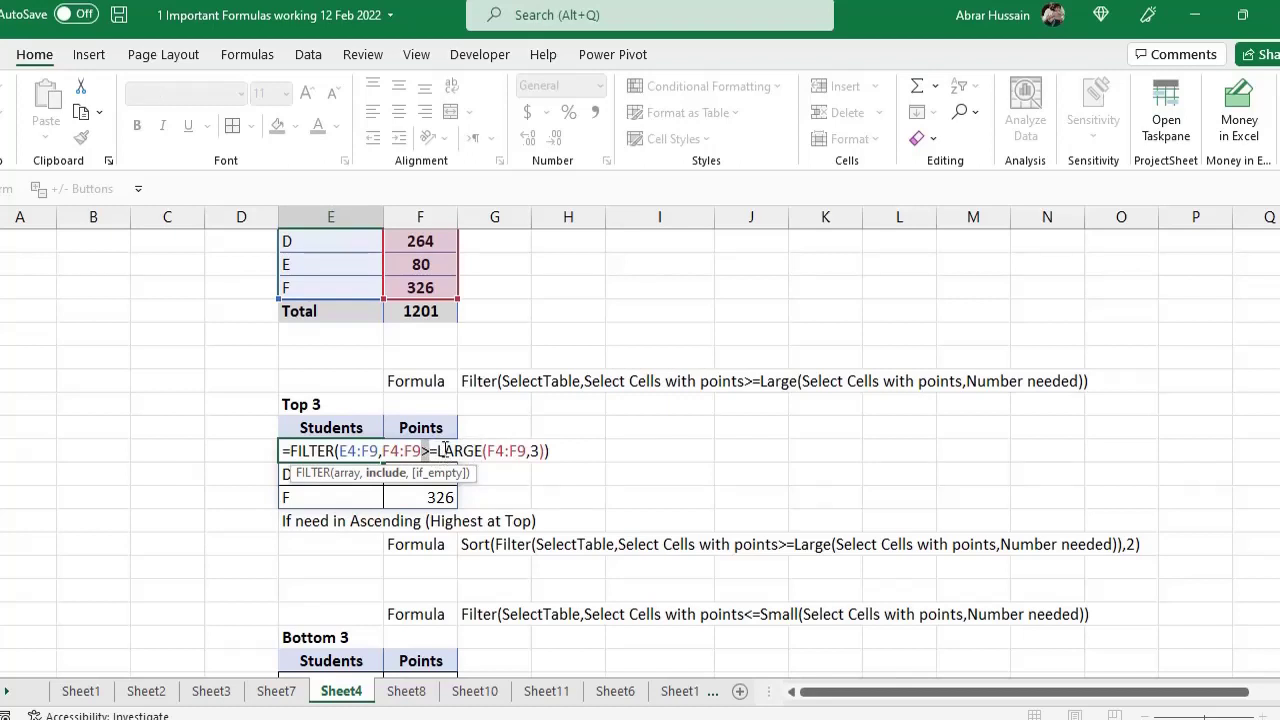
drag(438, 451, 476, 452)
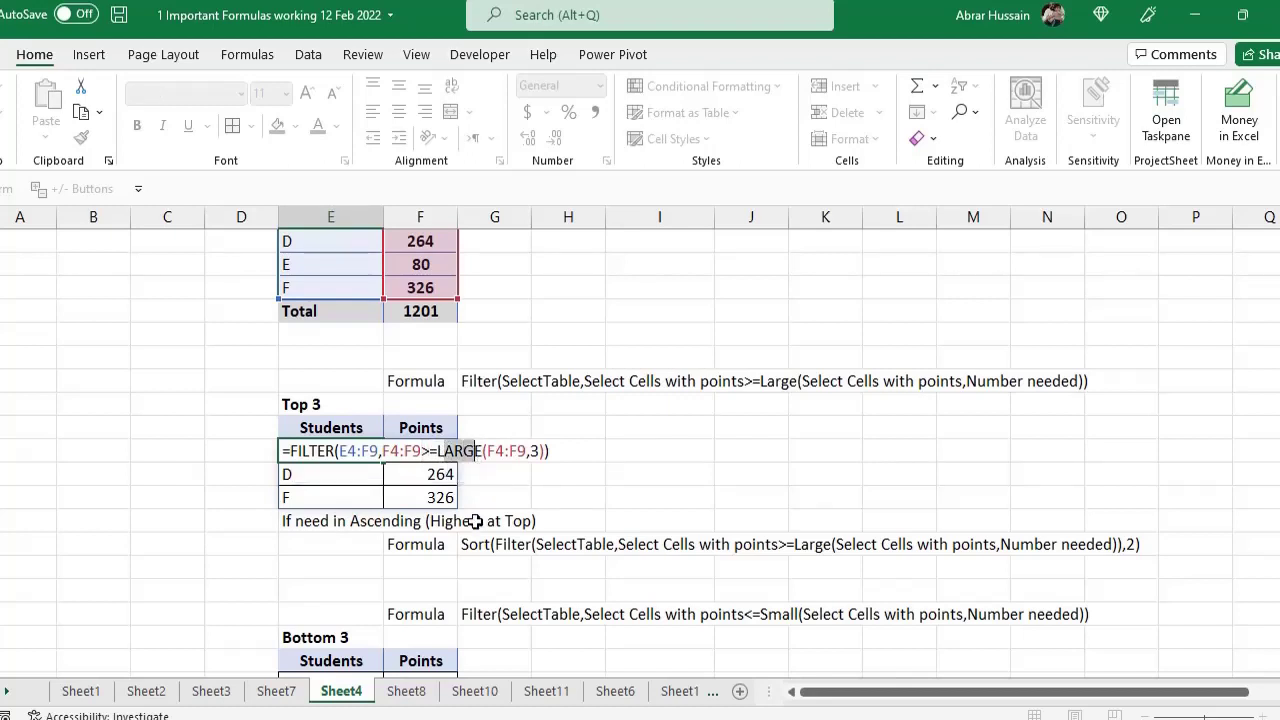
key(Escape)
Step: Start a FILTER formula in the first Students cell under Bottom 3, with array E4:F9 and include range F4:F9
scroll(477, 443, down, 2)
click(330, 543)
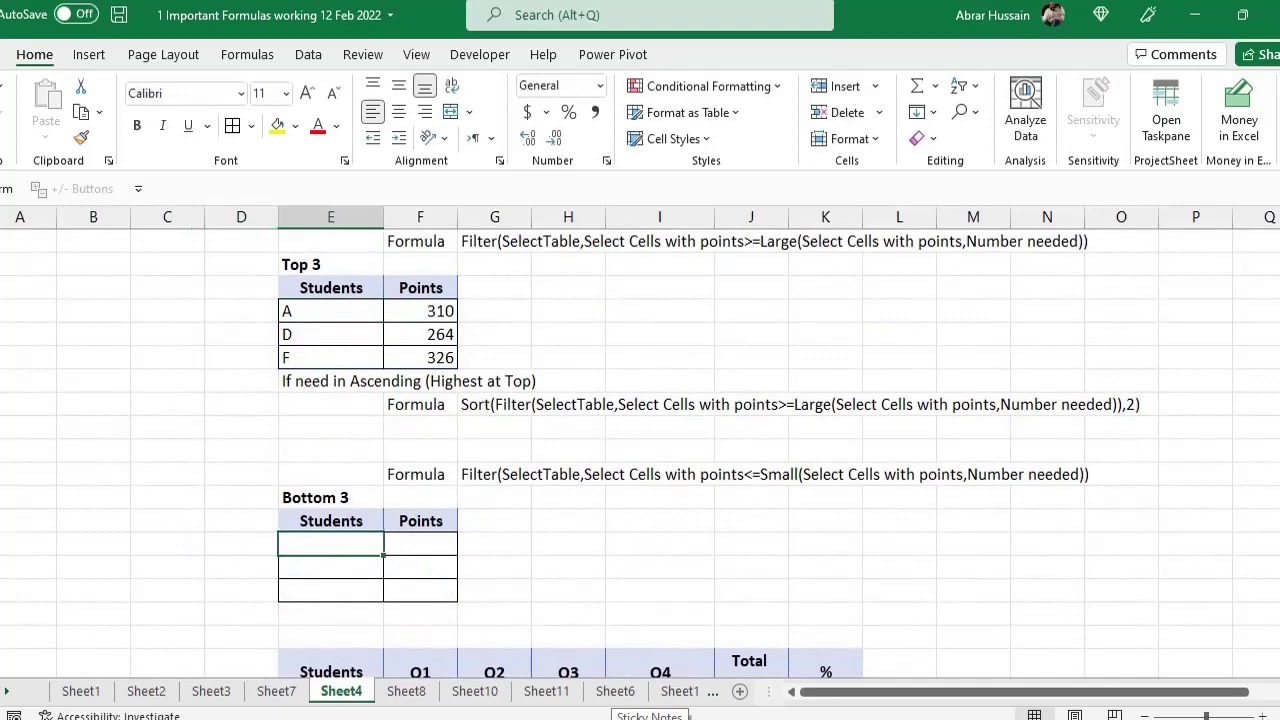
text(=FILTER()
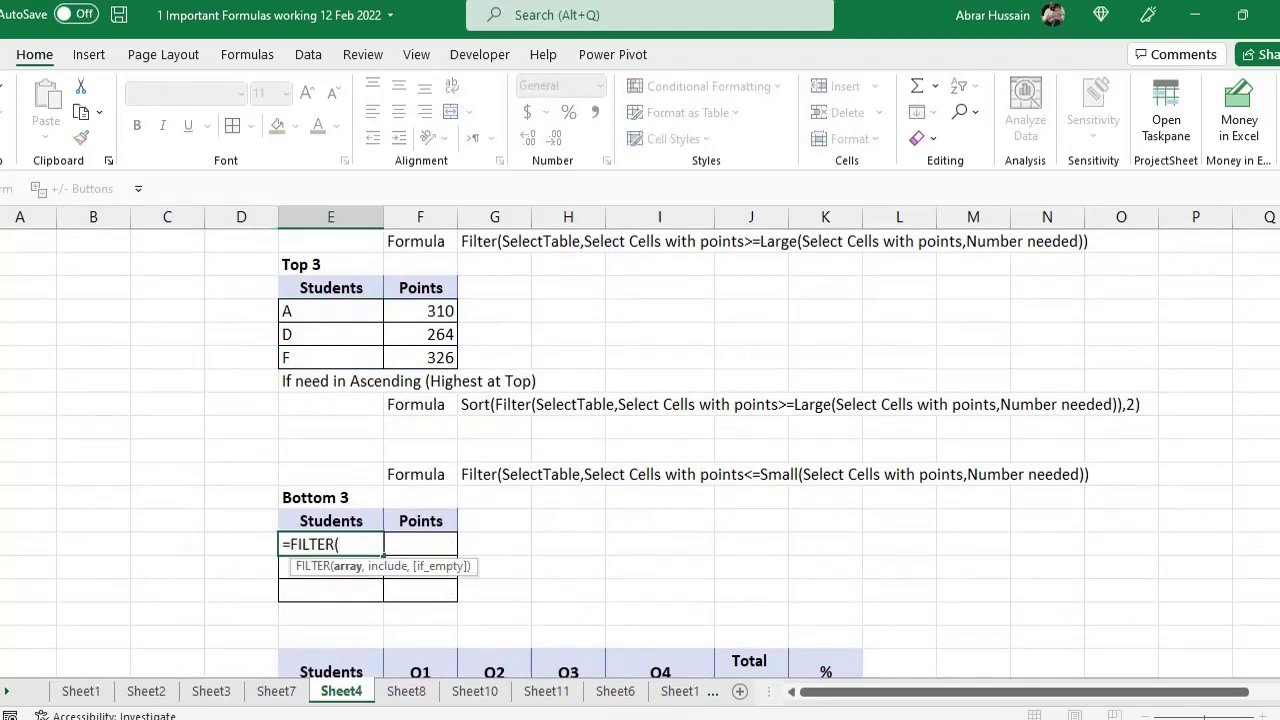
scroll(466, 509, up, 4)
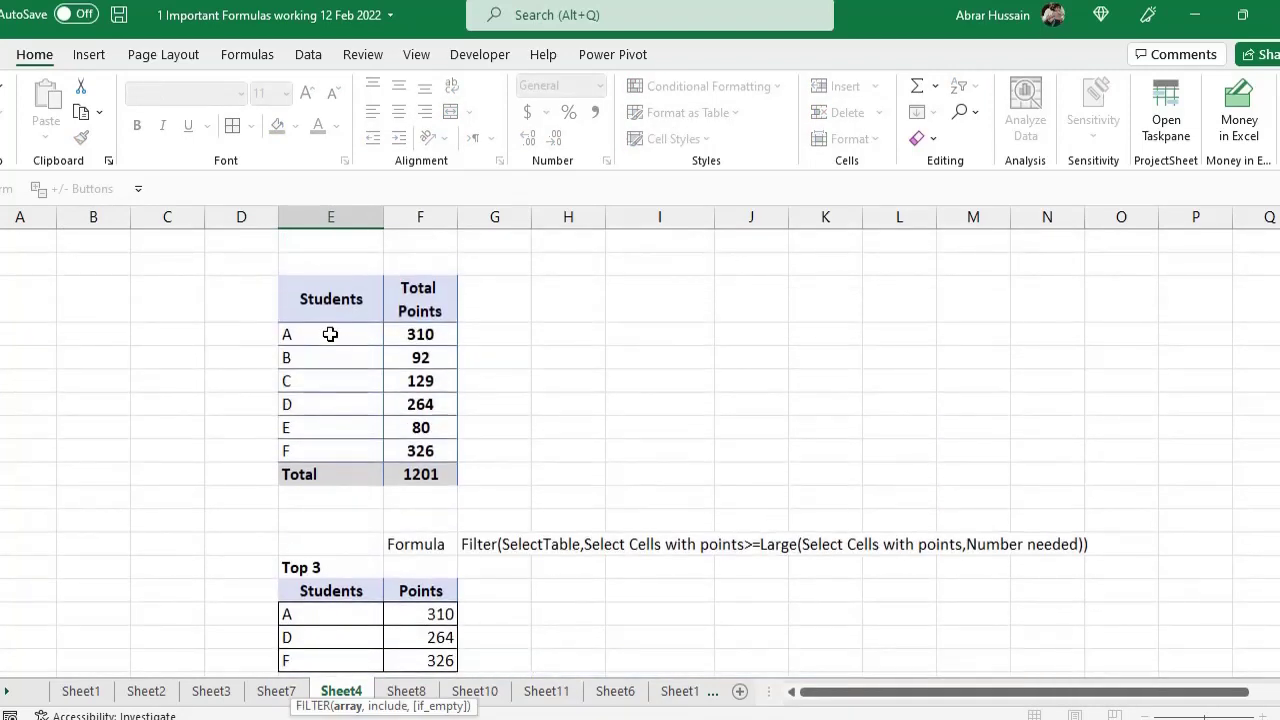
drag(330, 334, 420, 451)
text(,)
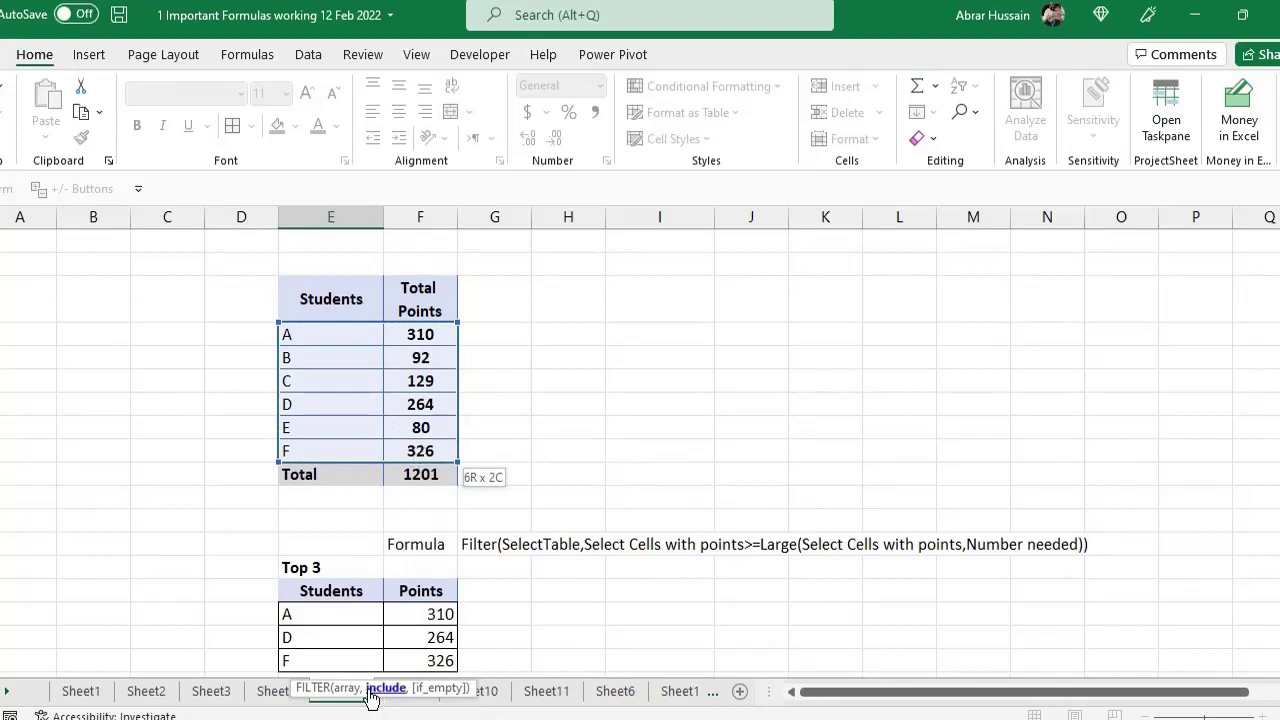
drag(421, 334, 425, 427)
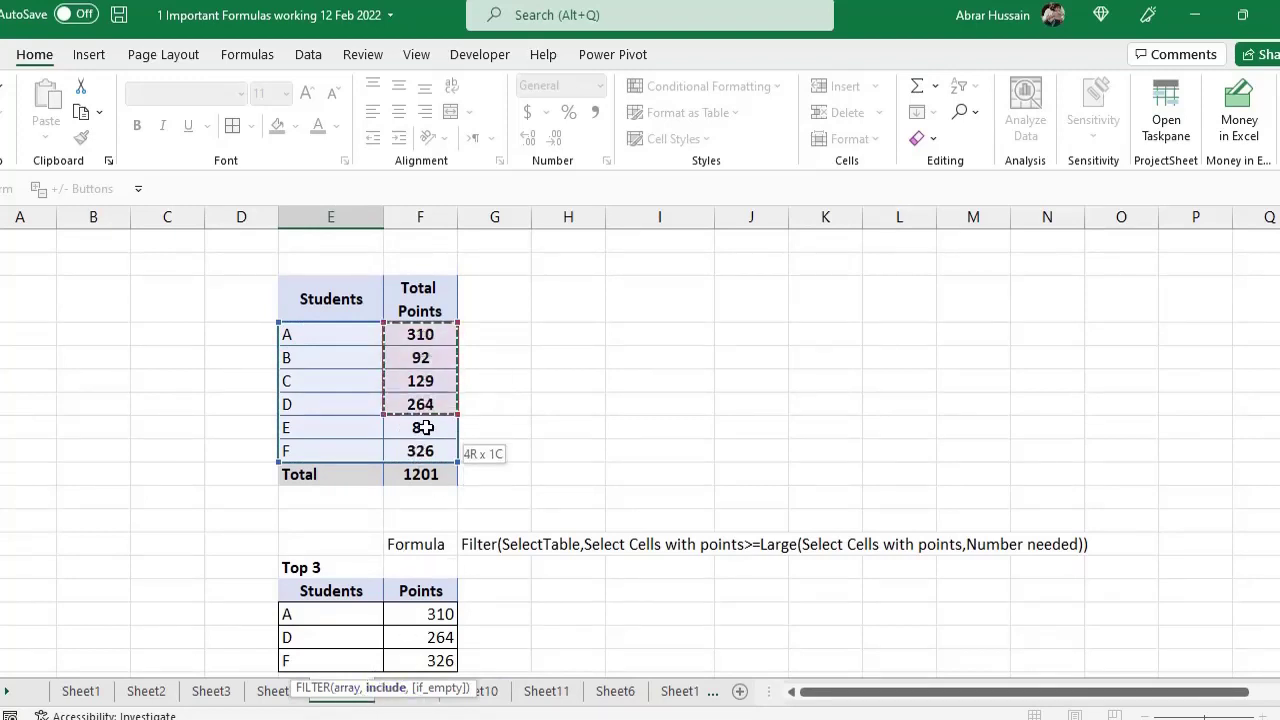
scroll(628, 457, down, 5)
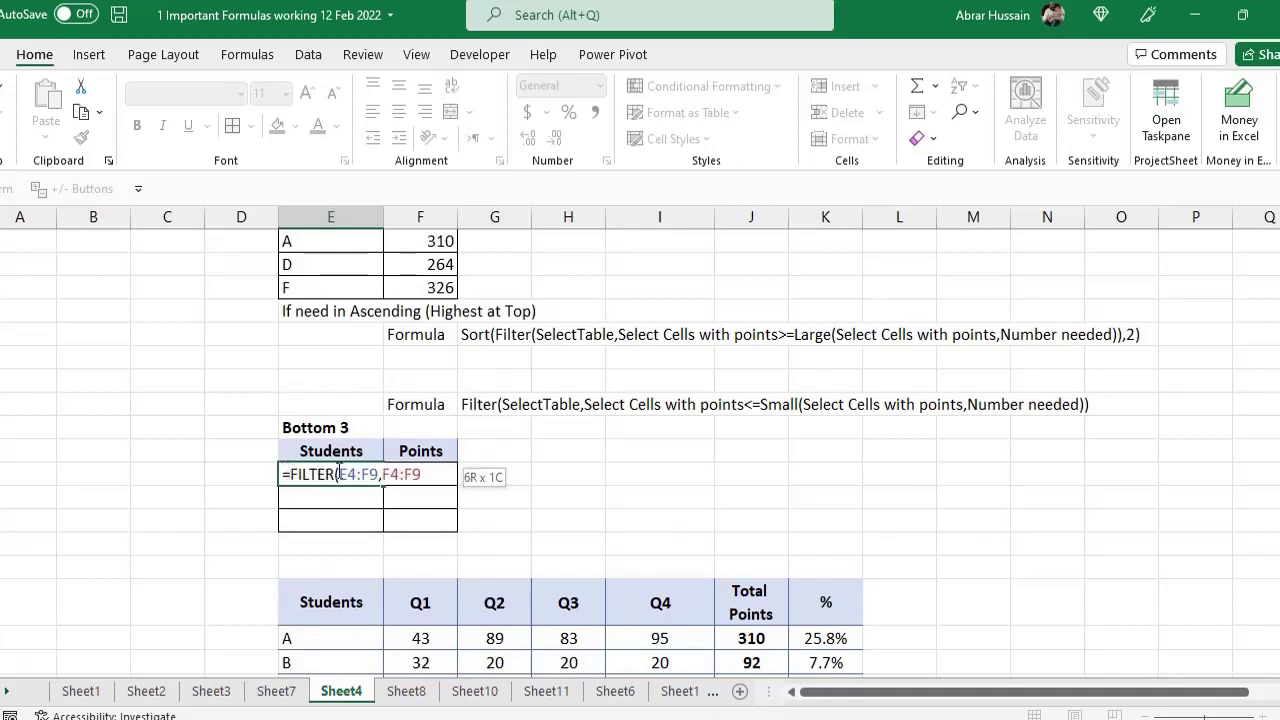
drag(381, 474, 422, 474)
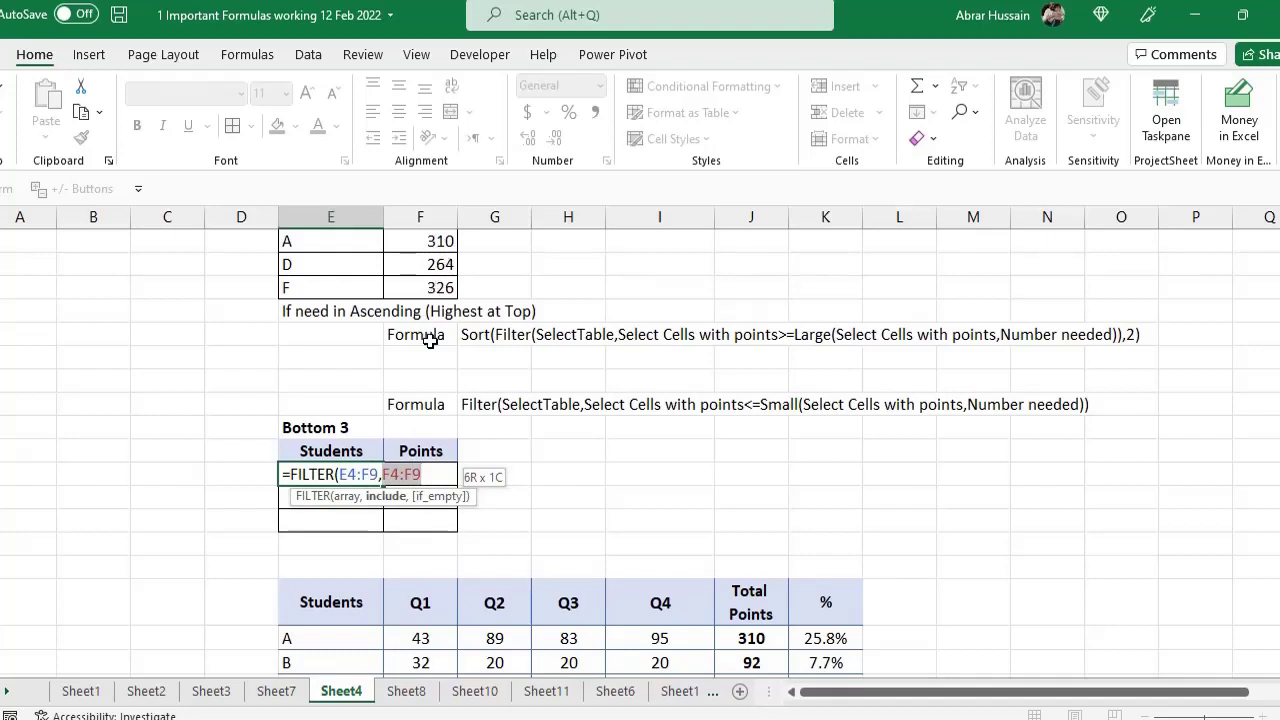
click(439, 472)
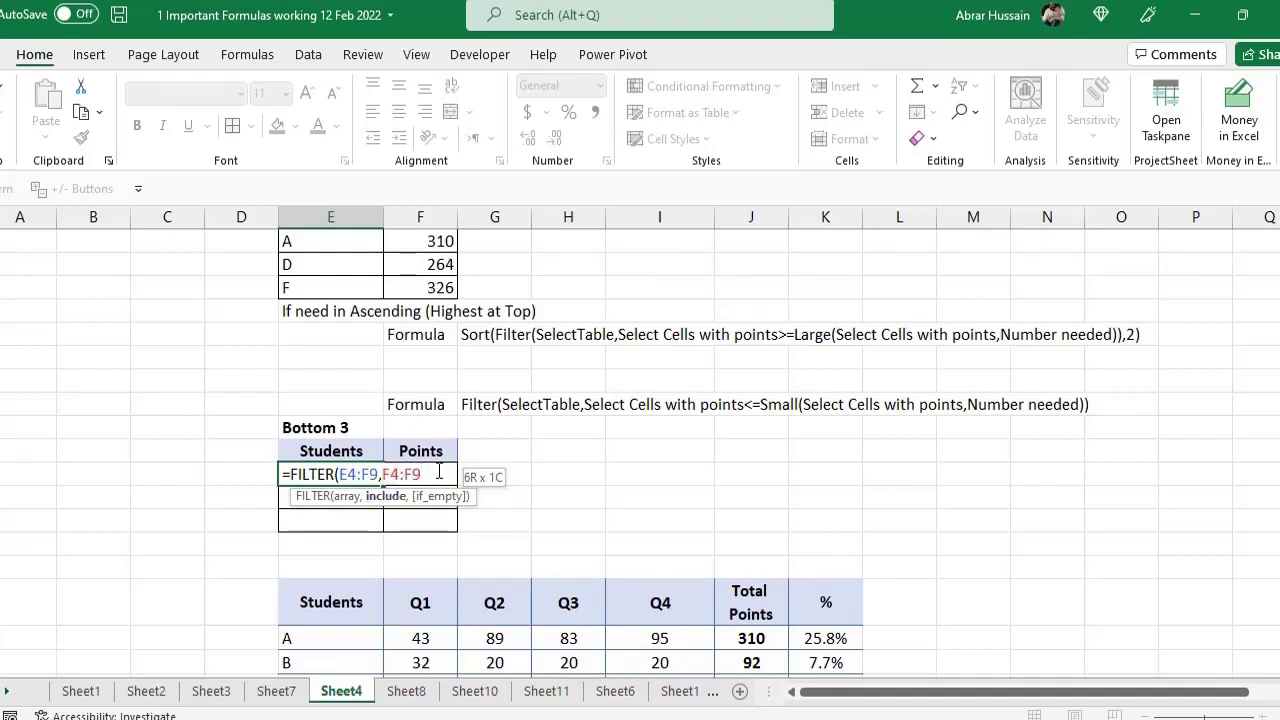
Step: Extend the Bottom 3 formula's include condition with <=SMALL, using the points range F4:F9 as its array
text(<=Sm)
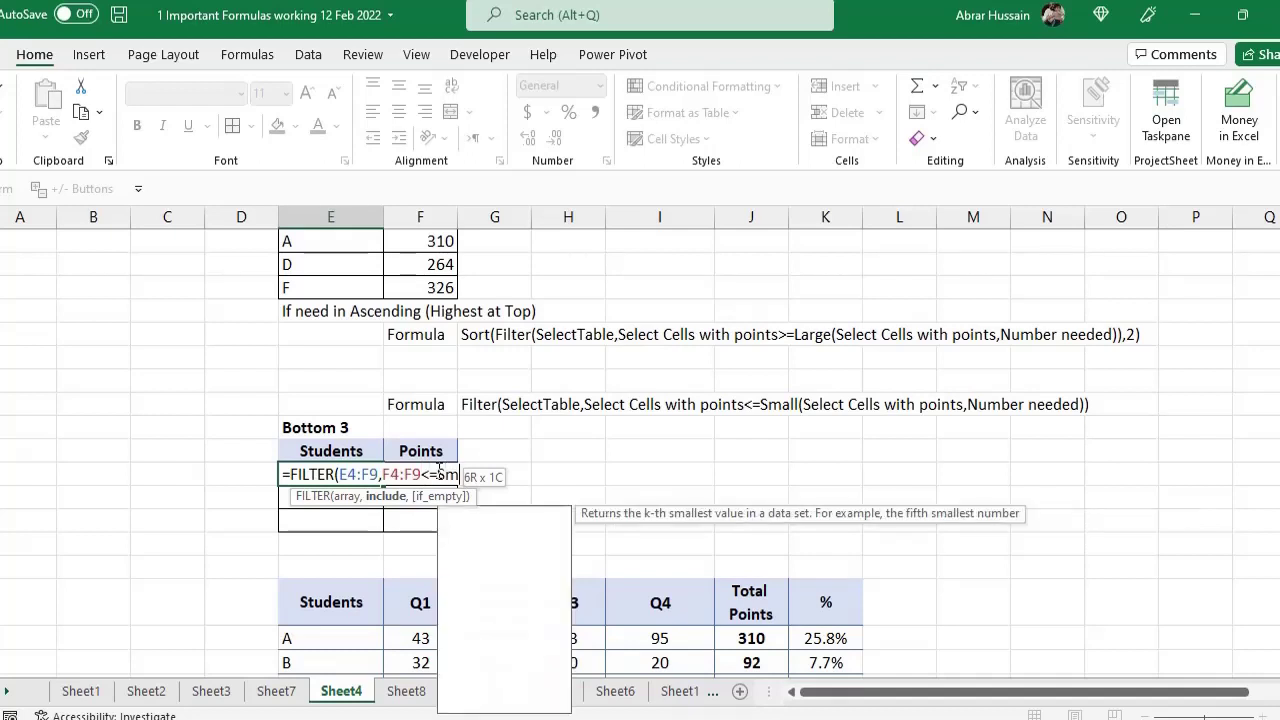
text(a)
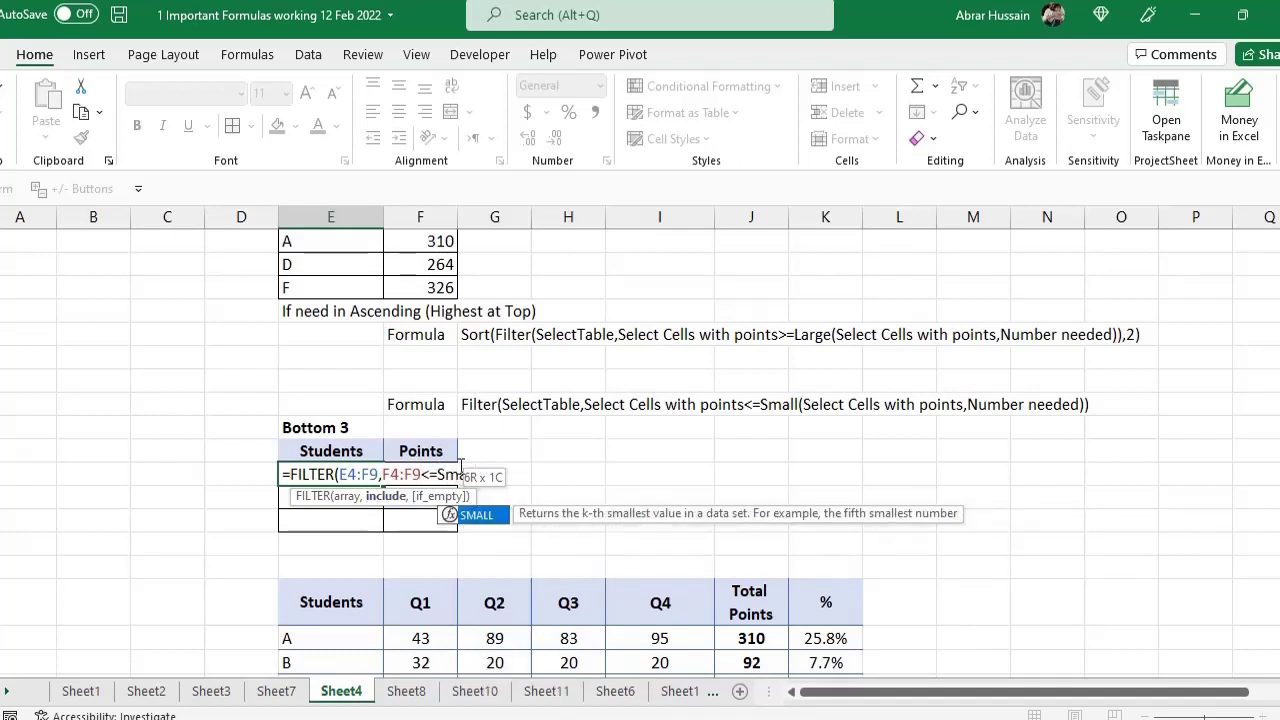
key(Escape)
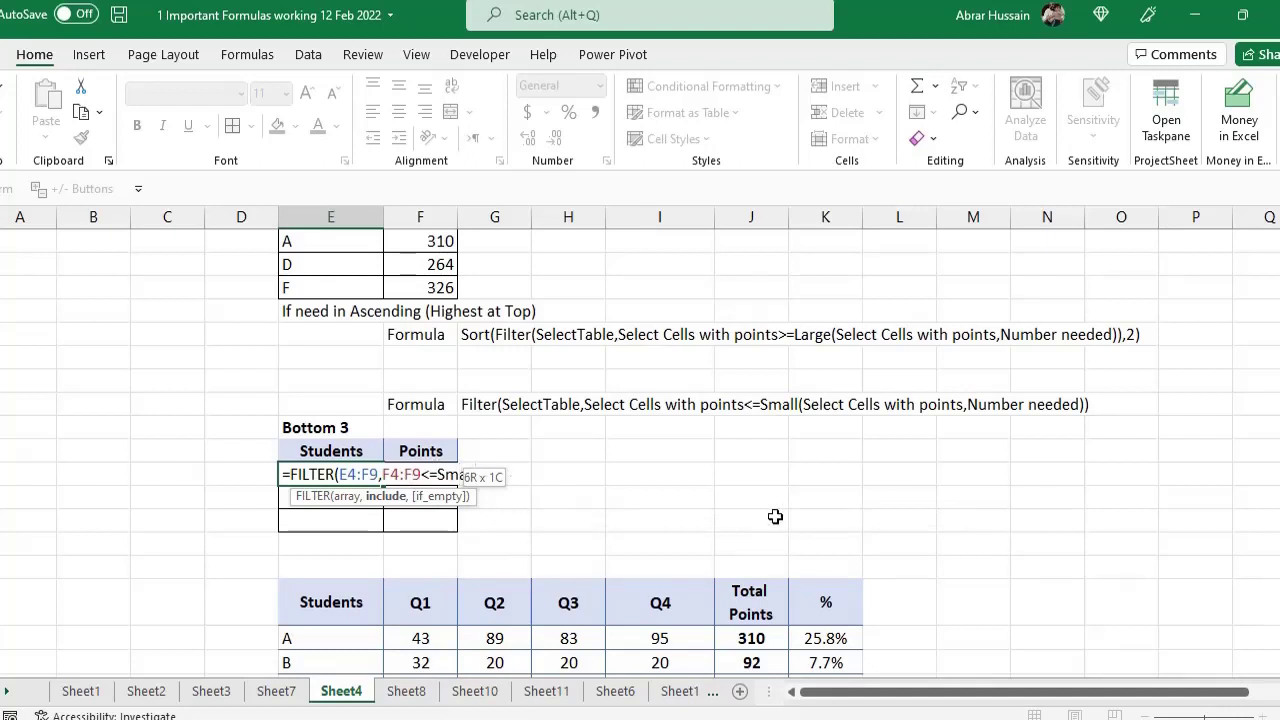
text(()
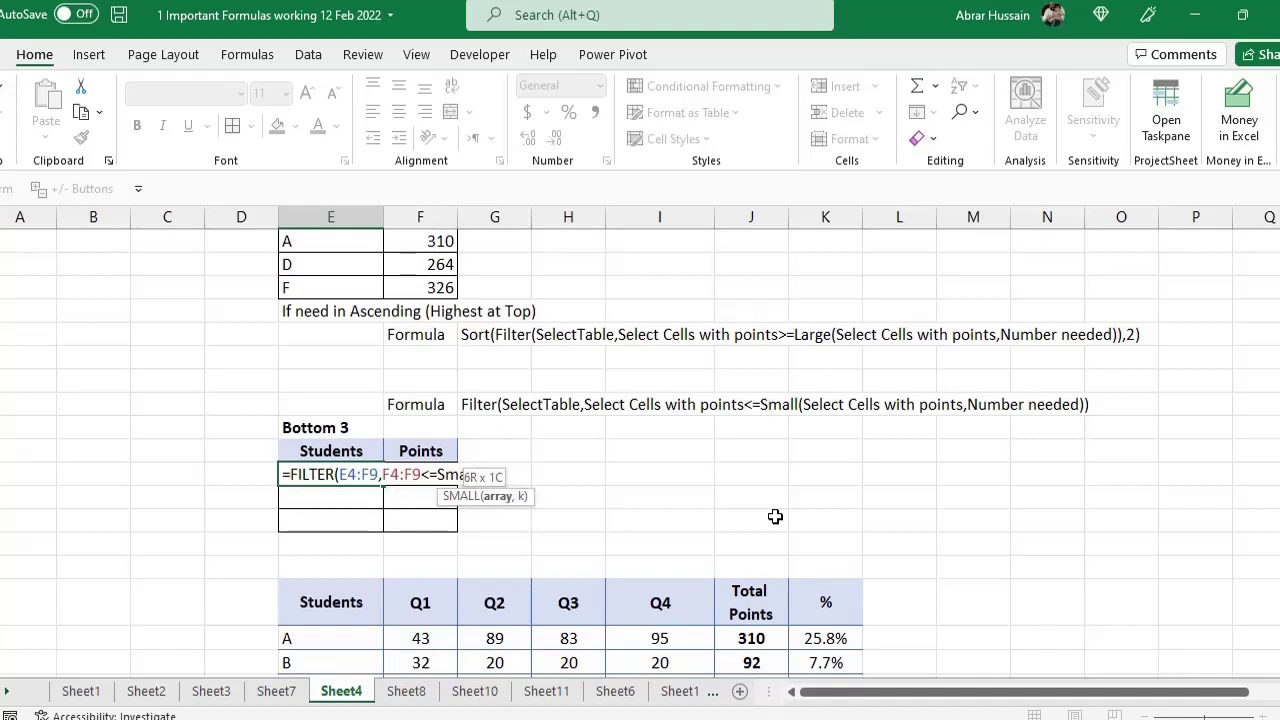
scroll(442, 380, up, 1)
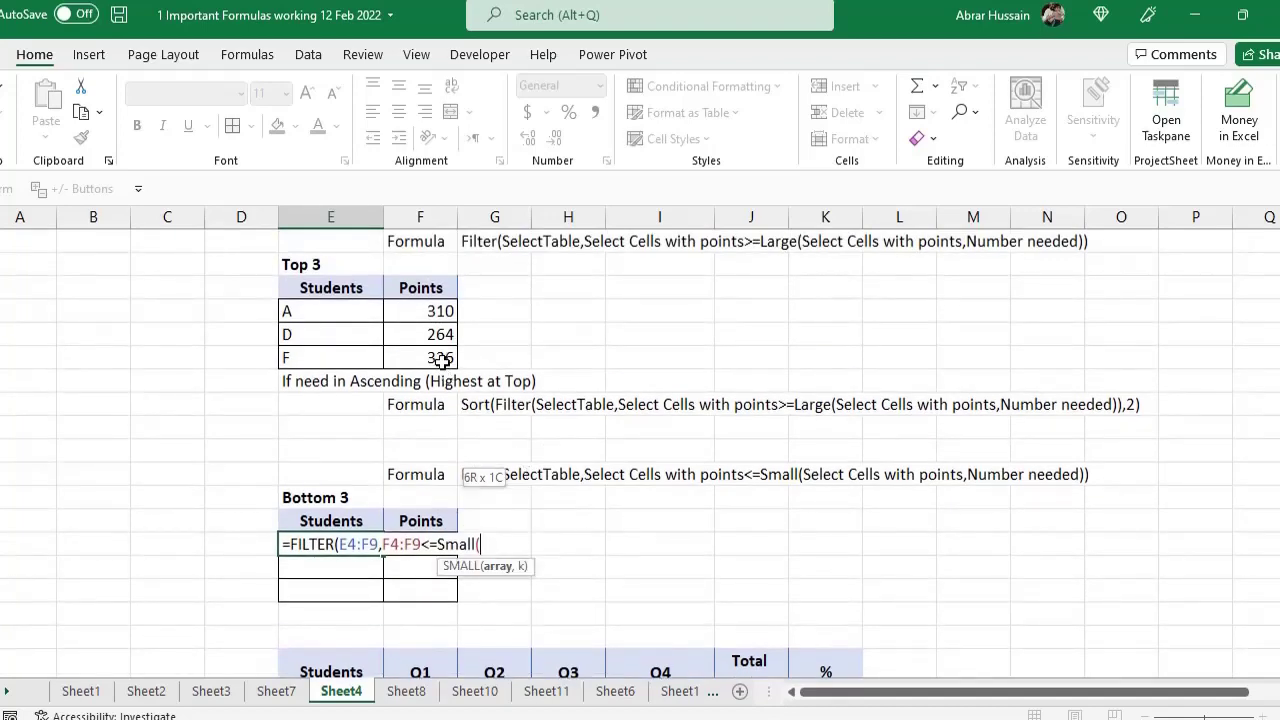
scroll(442, 360, up, 4)
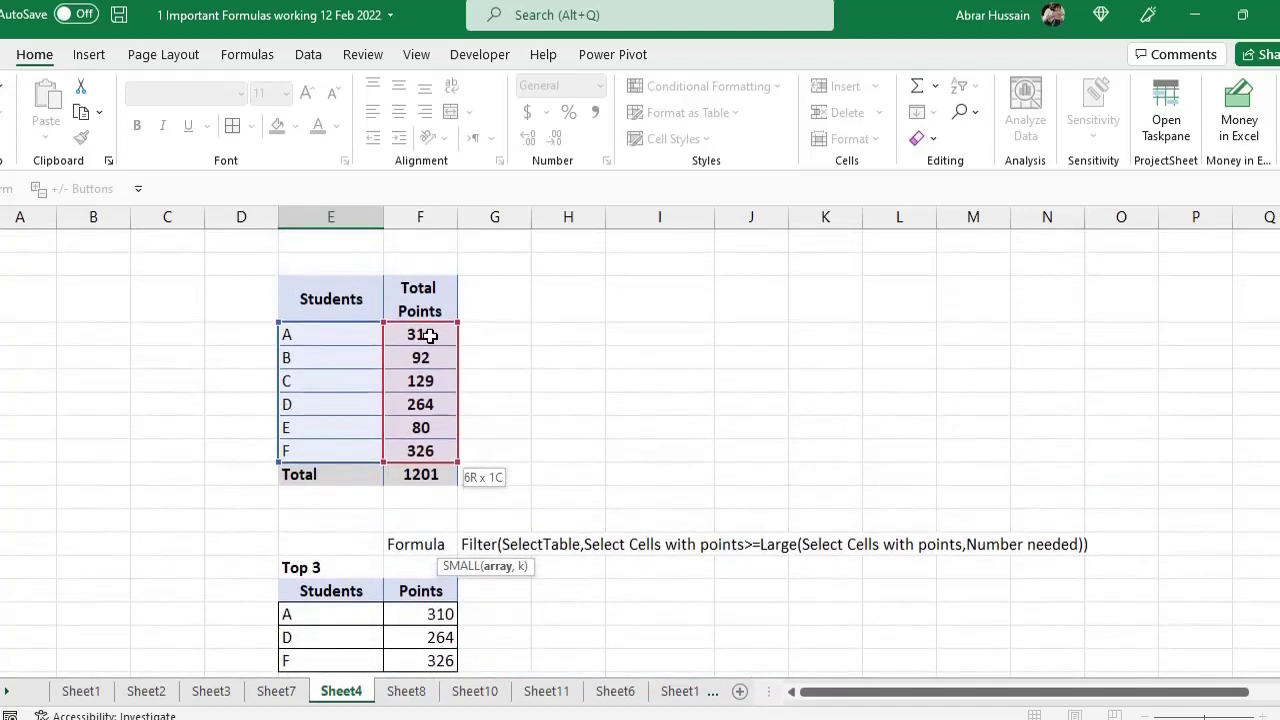
drag(428, 335, 424, 450)
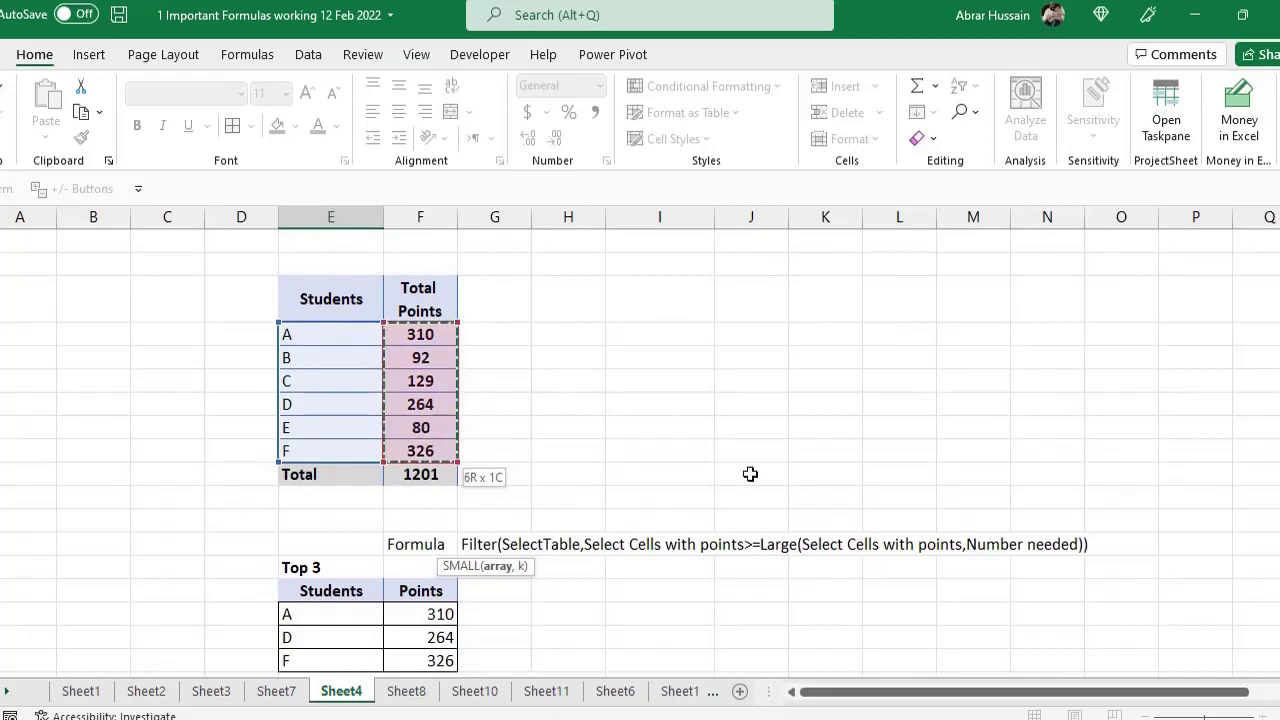
Step: Set the SMALL function's k argument to 3, close both functions and enter the Bottom 3 formula
scroll(750, 474, down, 5)
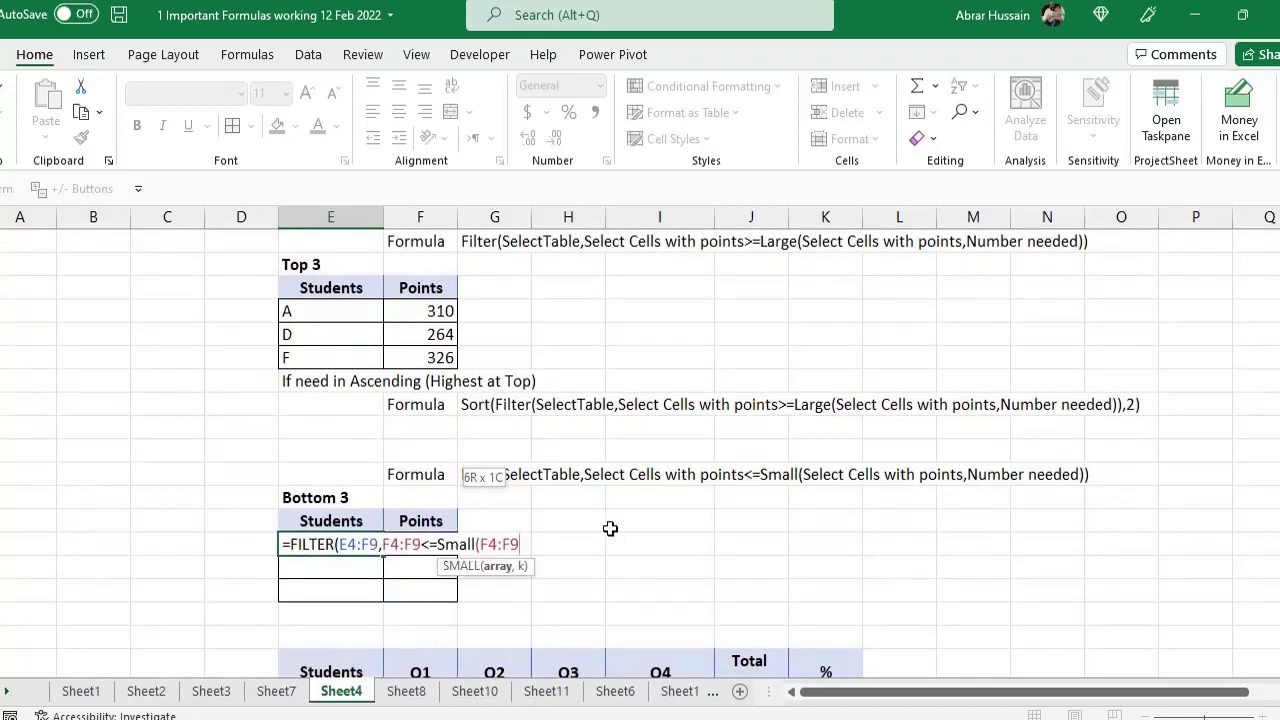
text(,)
text(3)
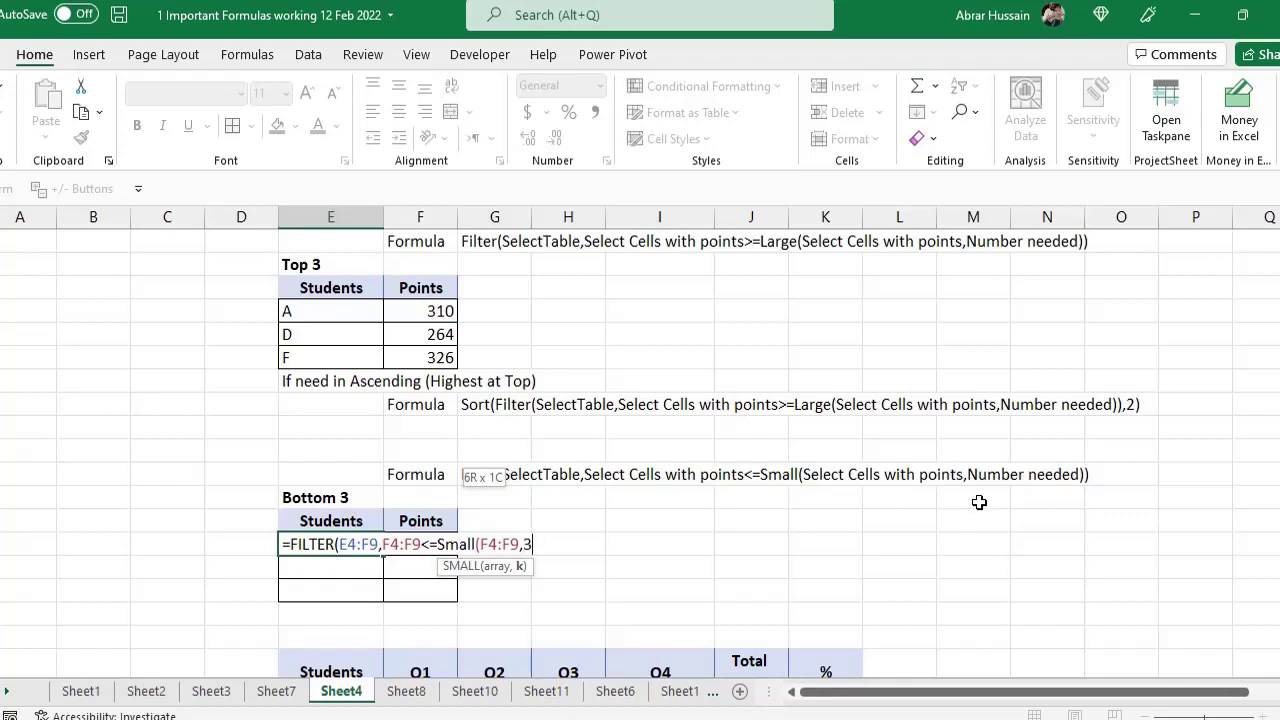
text())
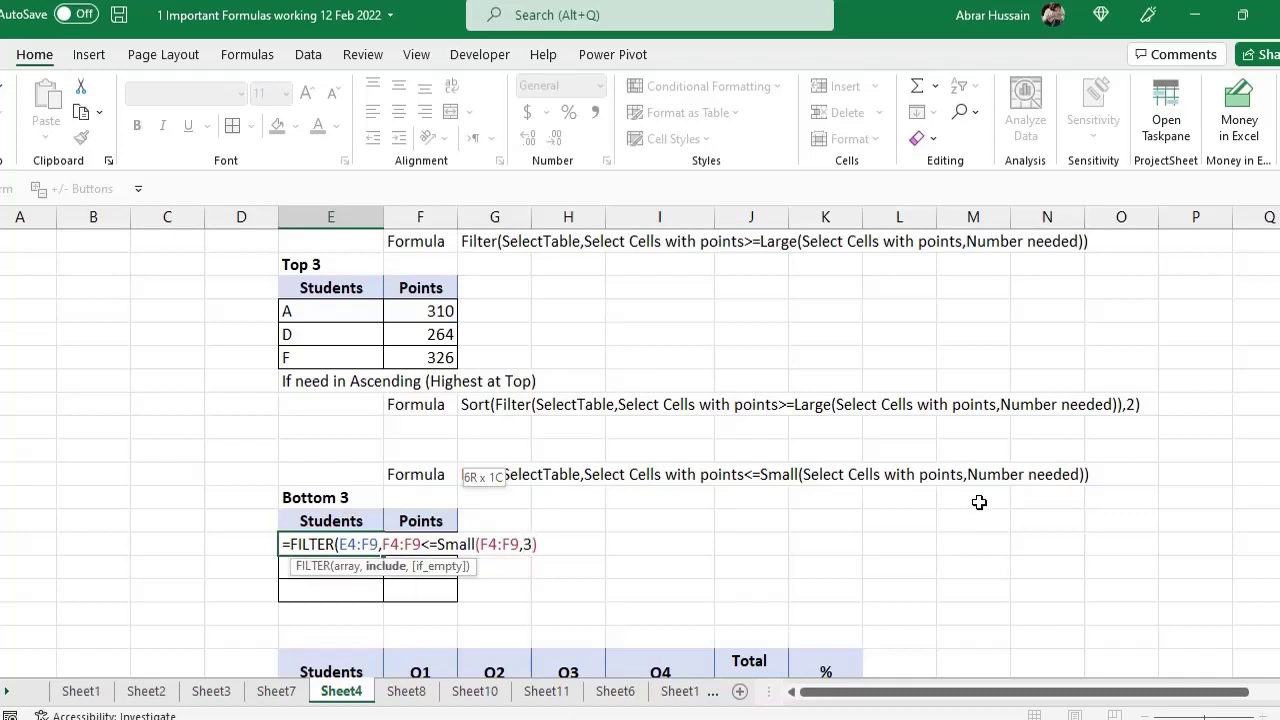
text())
key(Return)
key(Up)
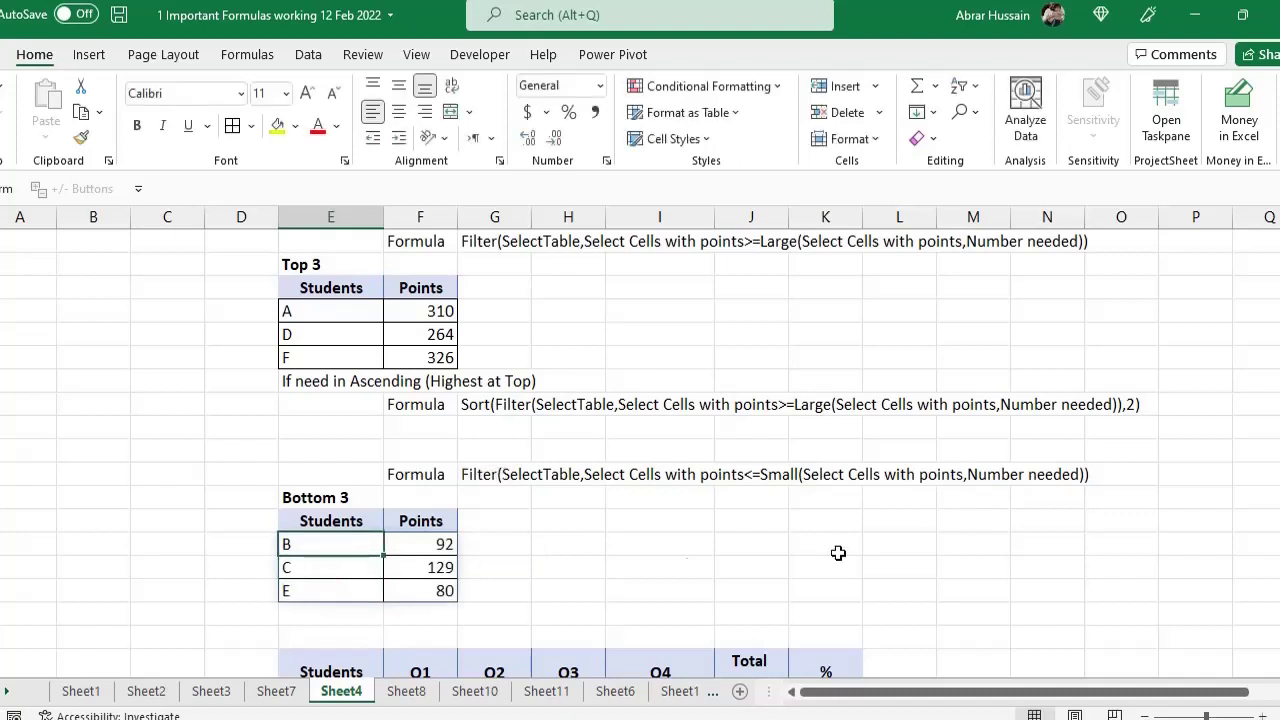
Step: Wrap the FILTER formula in the first Students cell under Bottom 3 in a SORT function
drag(425, 548, 429, 587)
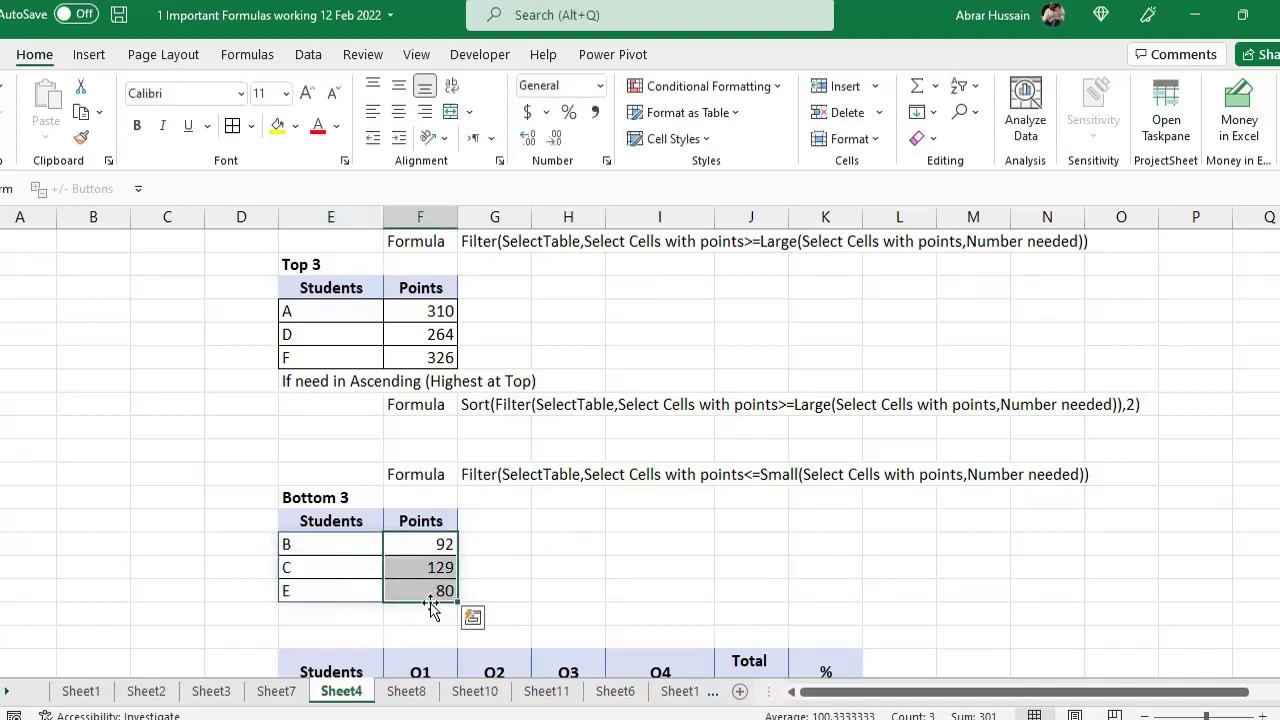
drag(437, 306, 453, 362)
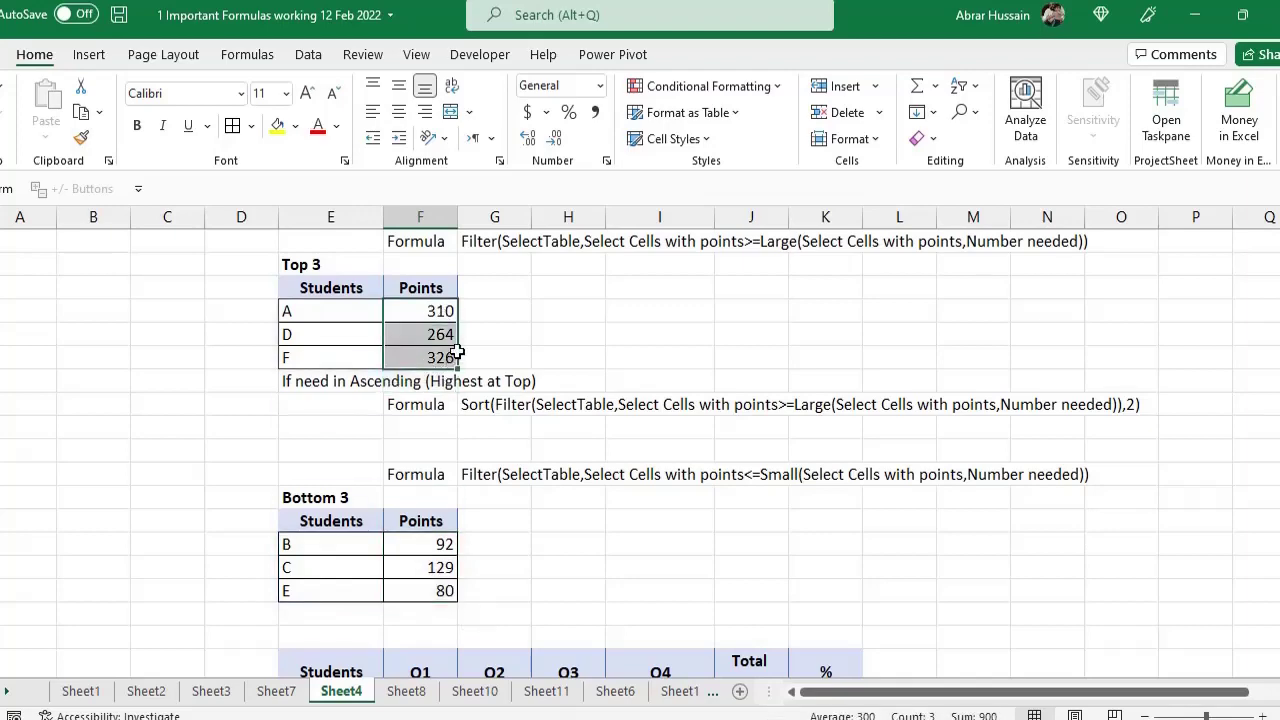
click(344, 550)
scroll(400, 560, down, 2)
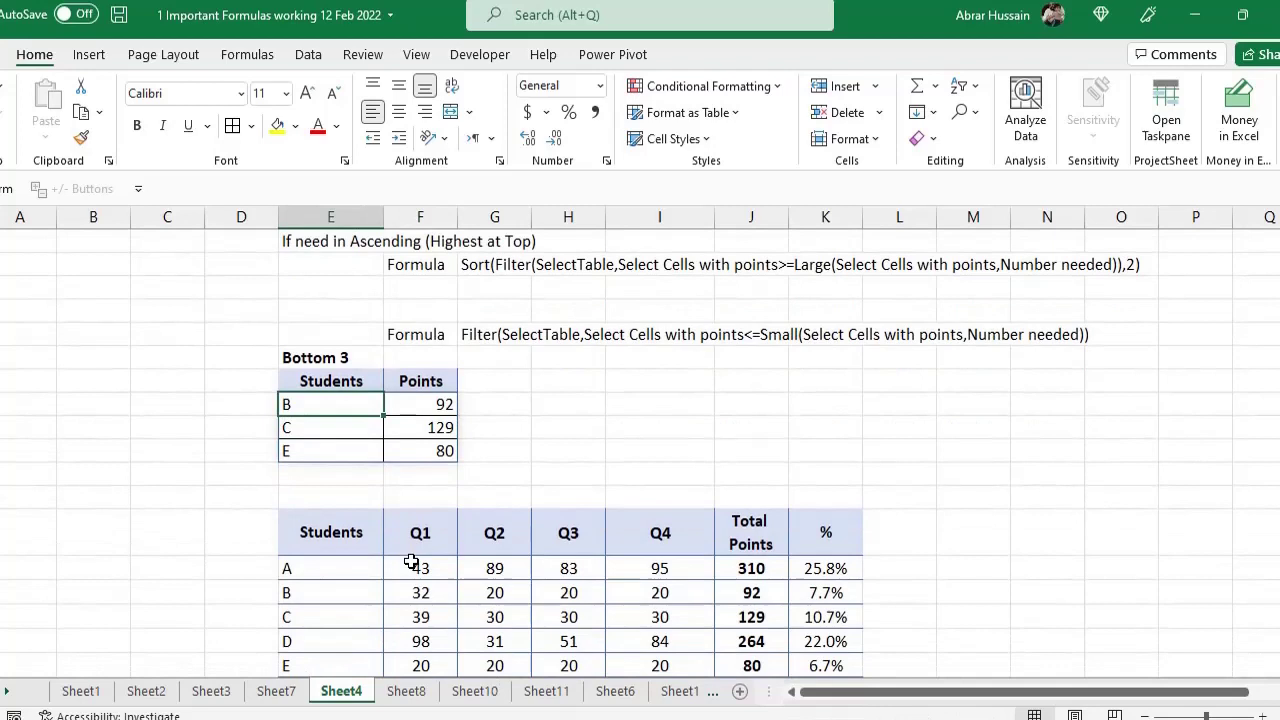
double_click(348, 404)
click(291, 404)
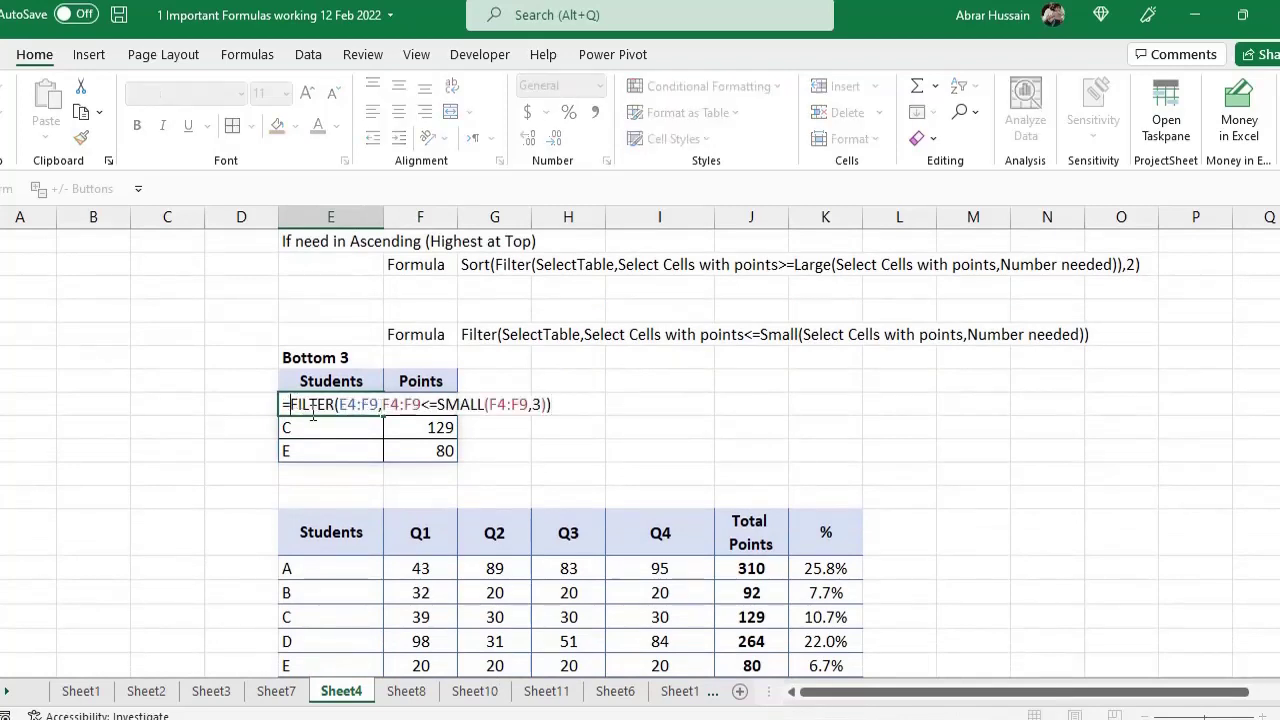
text(SORT)
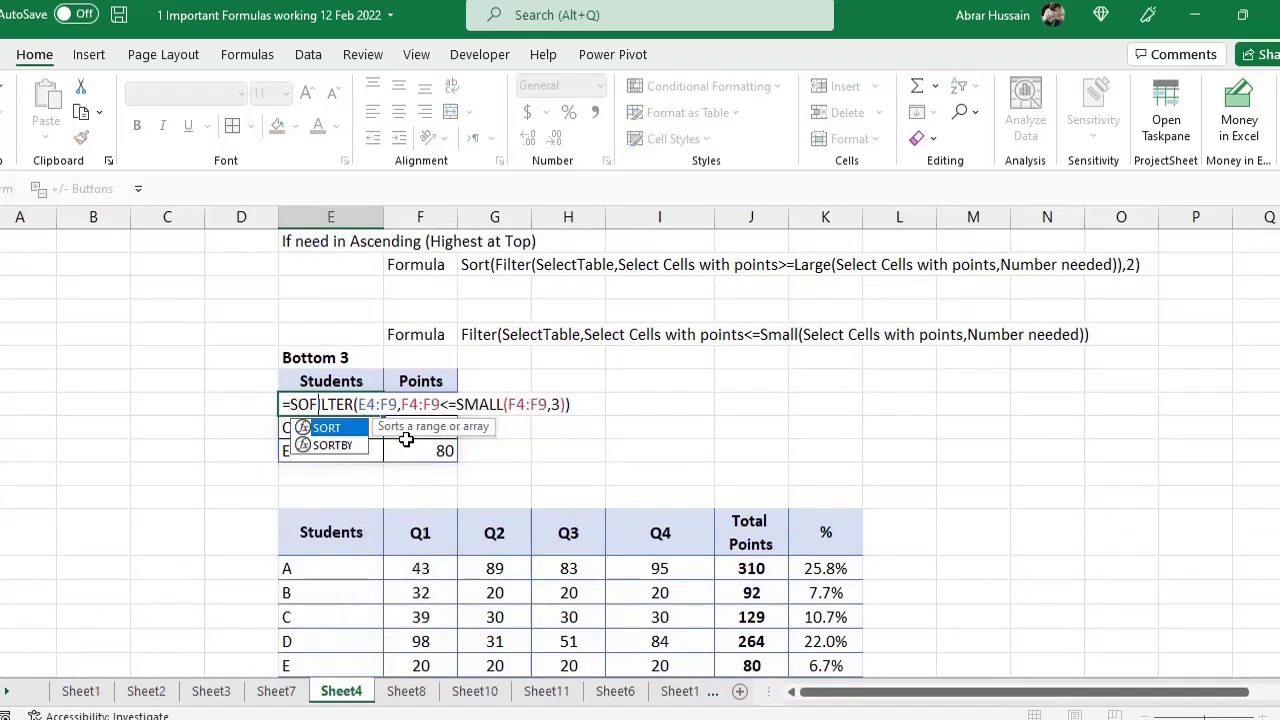
text(()
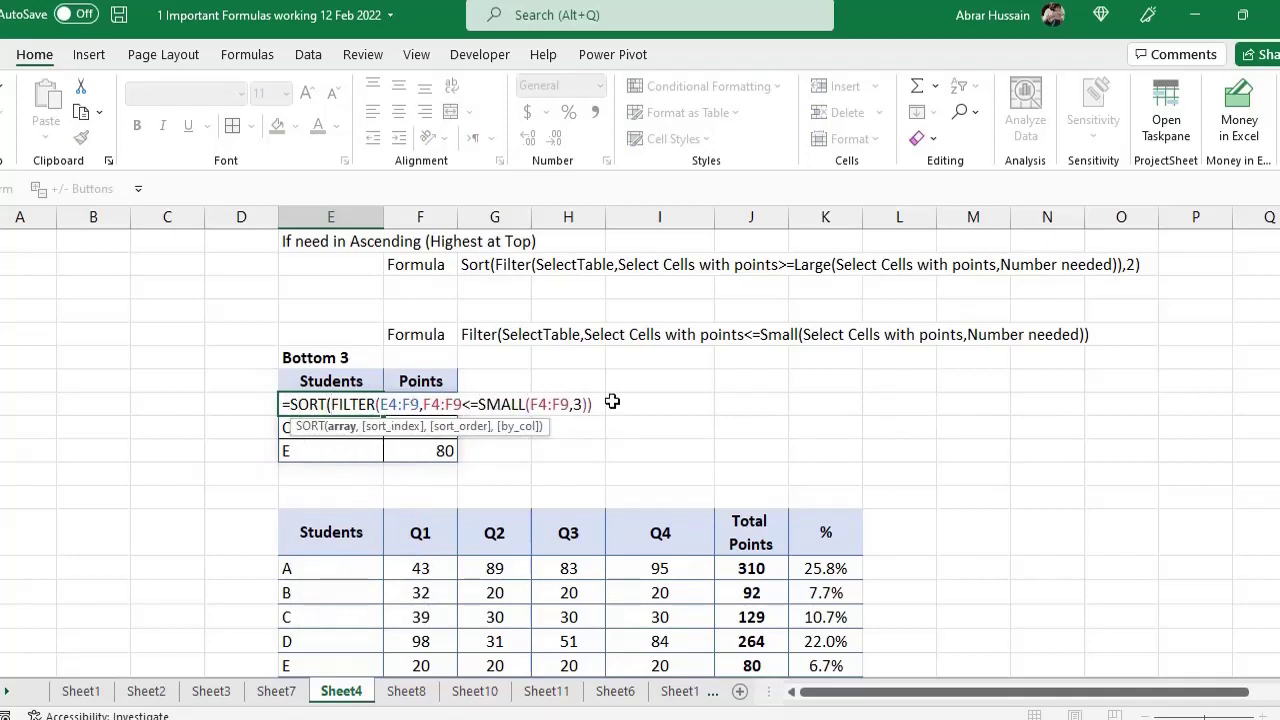
Step: Set the Bottom 3 formula's sort index to 2, close the SORT function and enter the formula
click(497, 400)
key(BackSpace)
key(BackSpace)
click(323, 408)
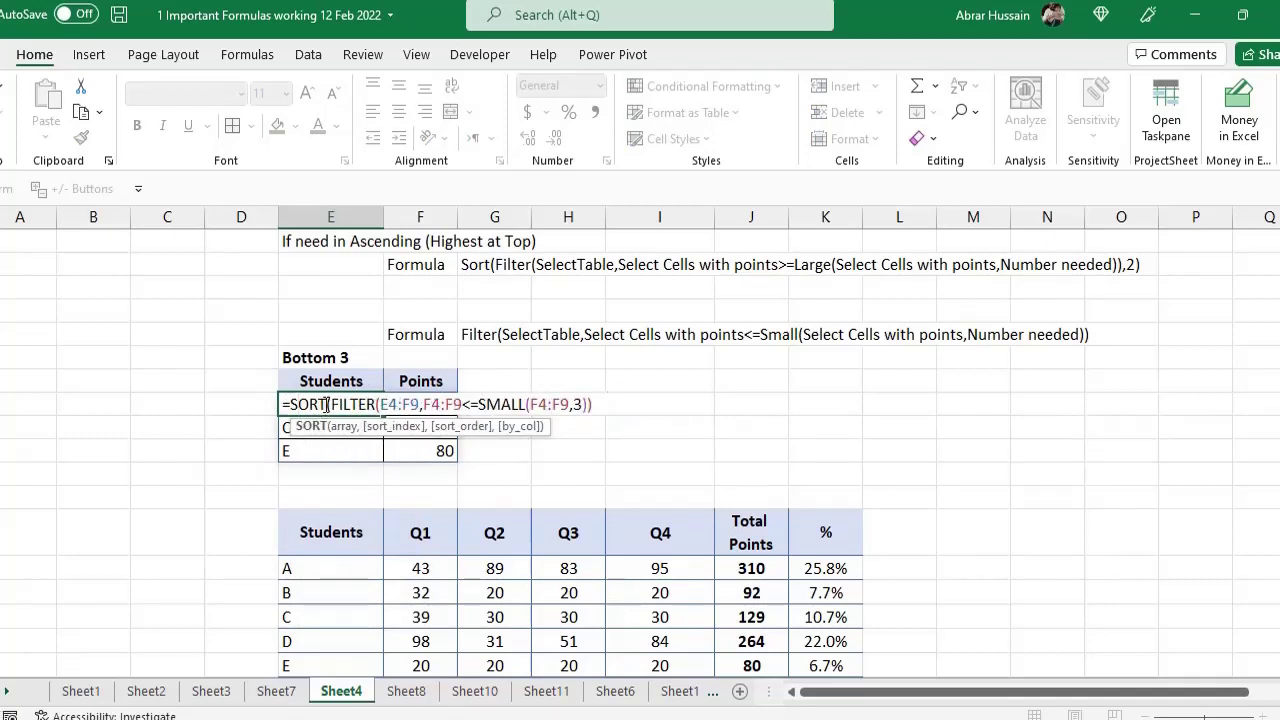
click(598, 400)
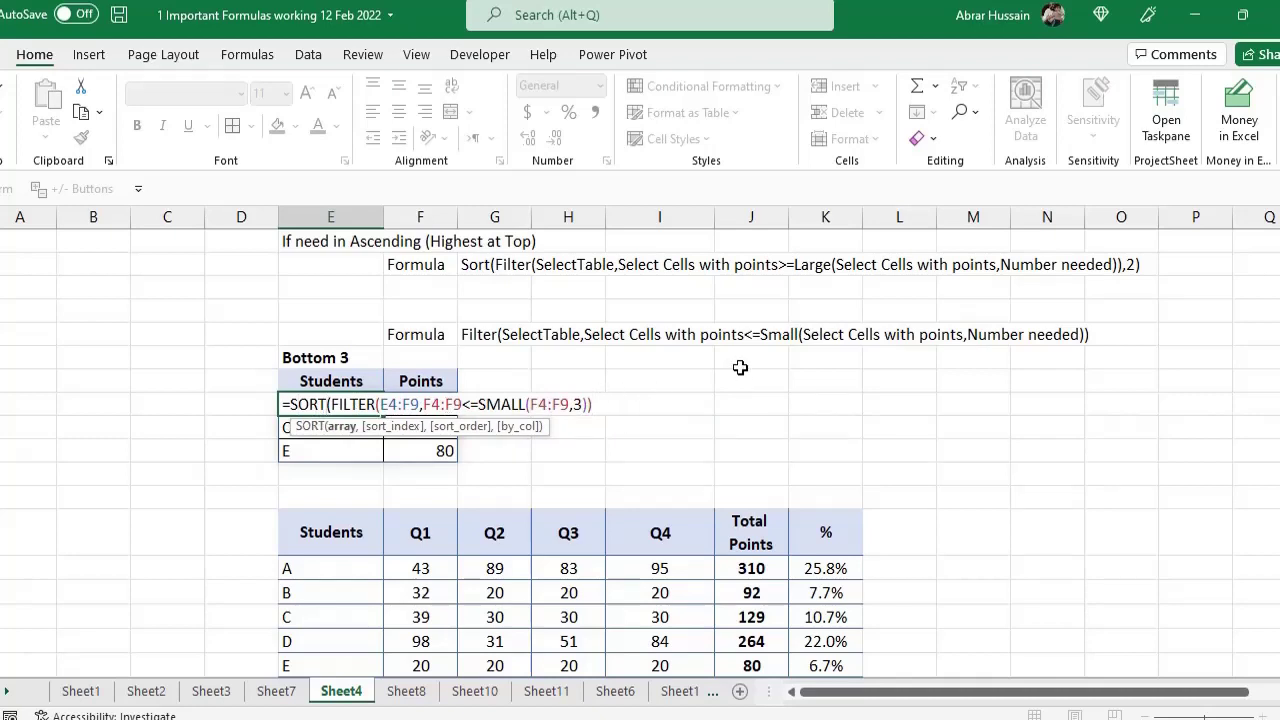
text(,2))
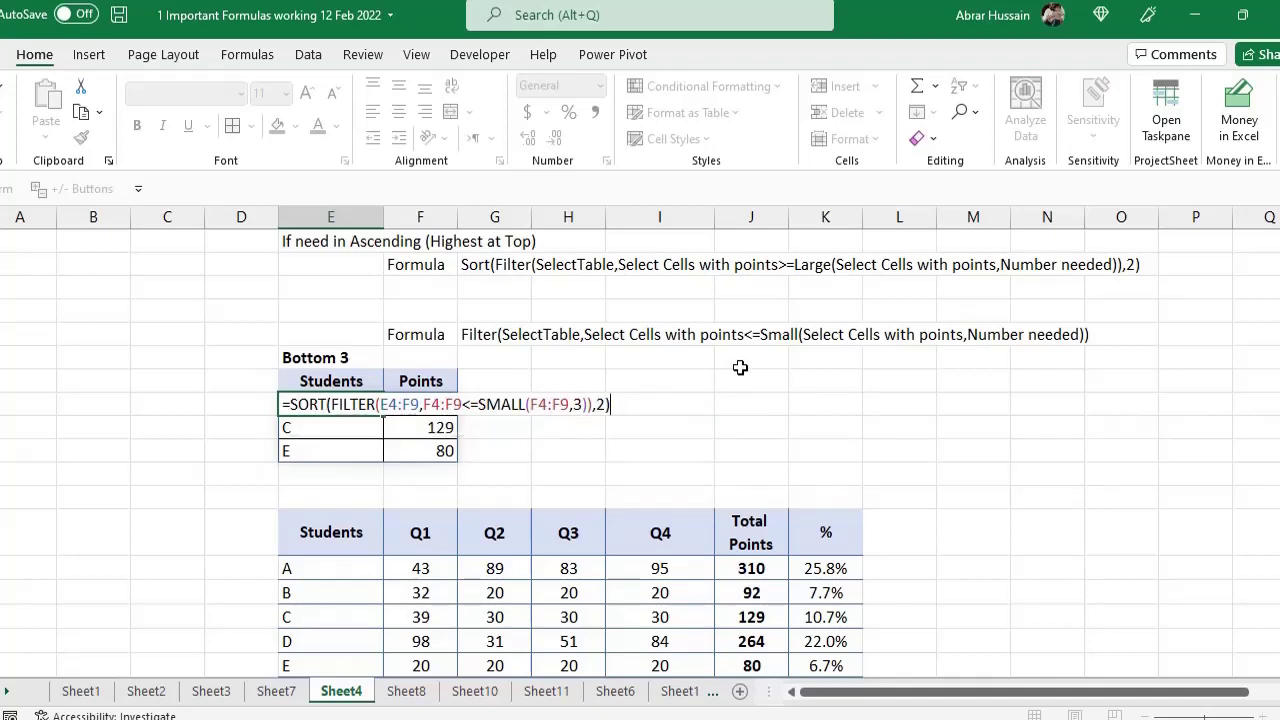
key(Return)
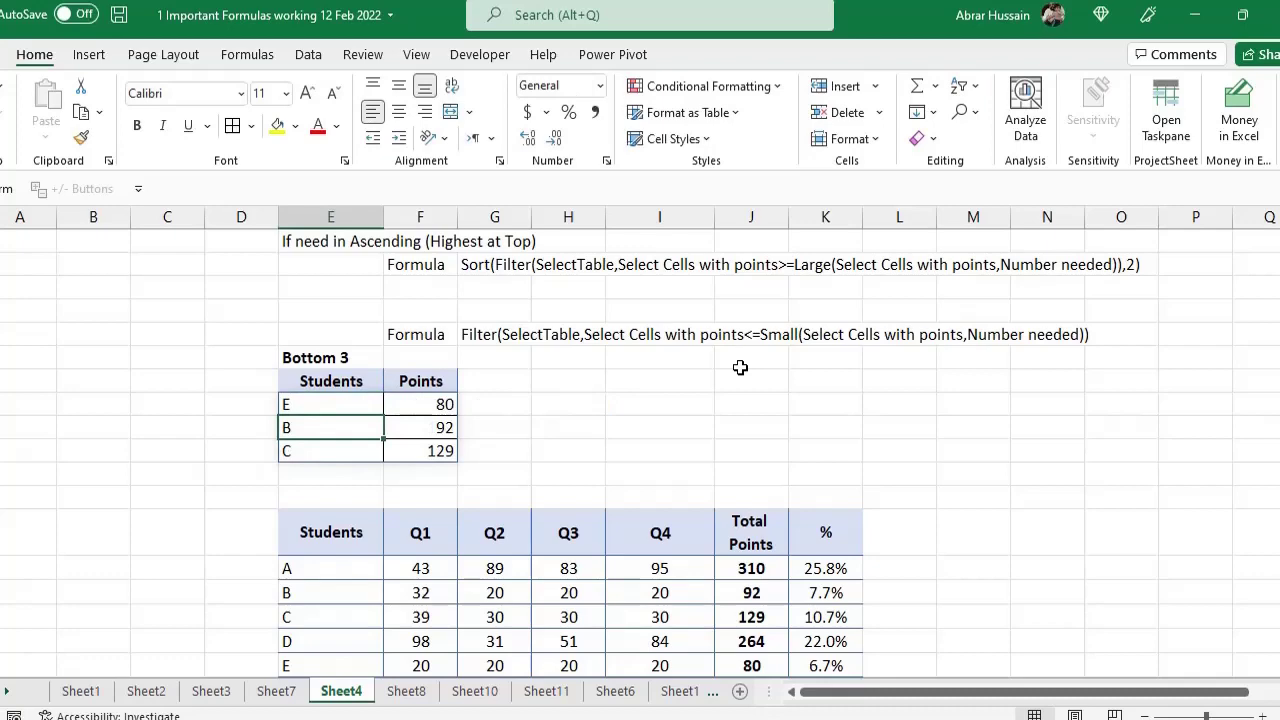
Step: Compare the sorted Bottom 3 points with the Students and Total Points source table
click(443, 405)
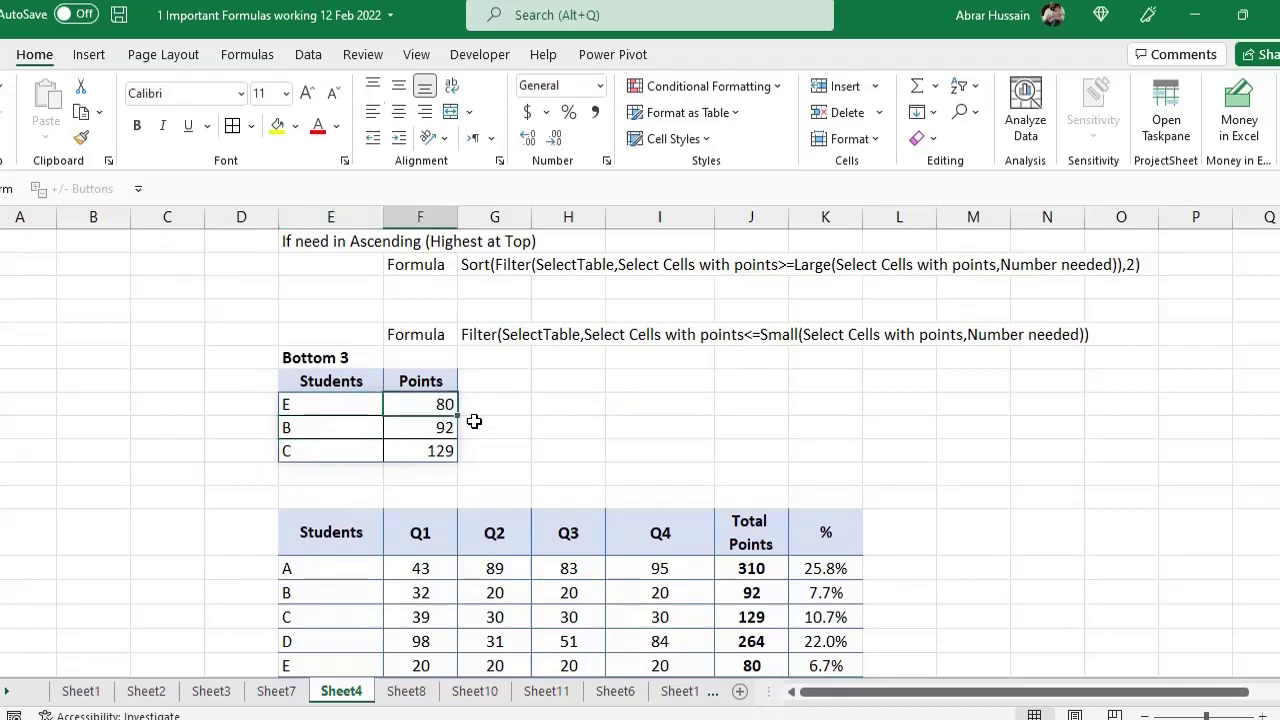
click(440, 427)
click(440, 451)
scroll(930, 469, up, 6)
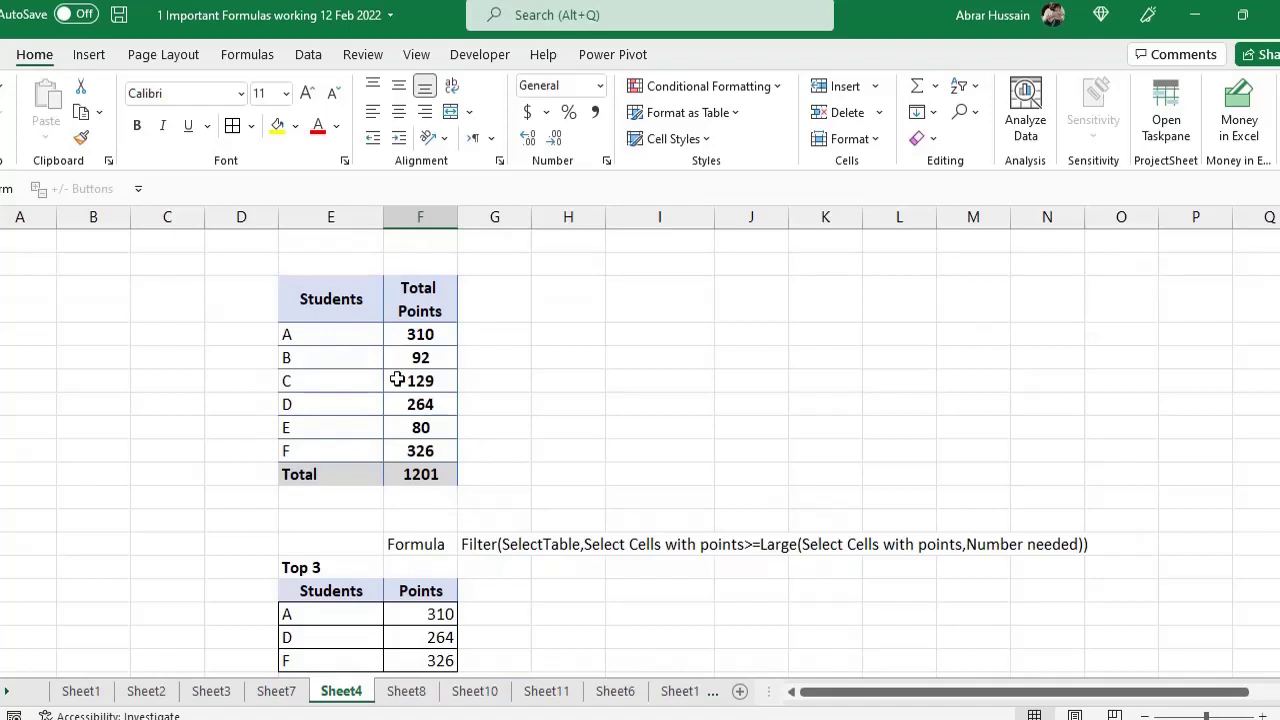
drag(334, 294, 449, 300)
drag(399, 401, 397, 469)
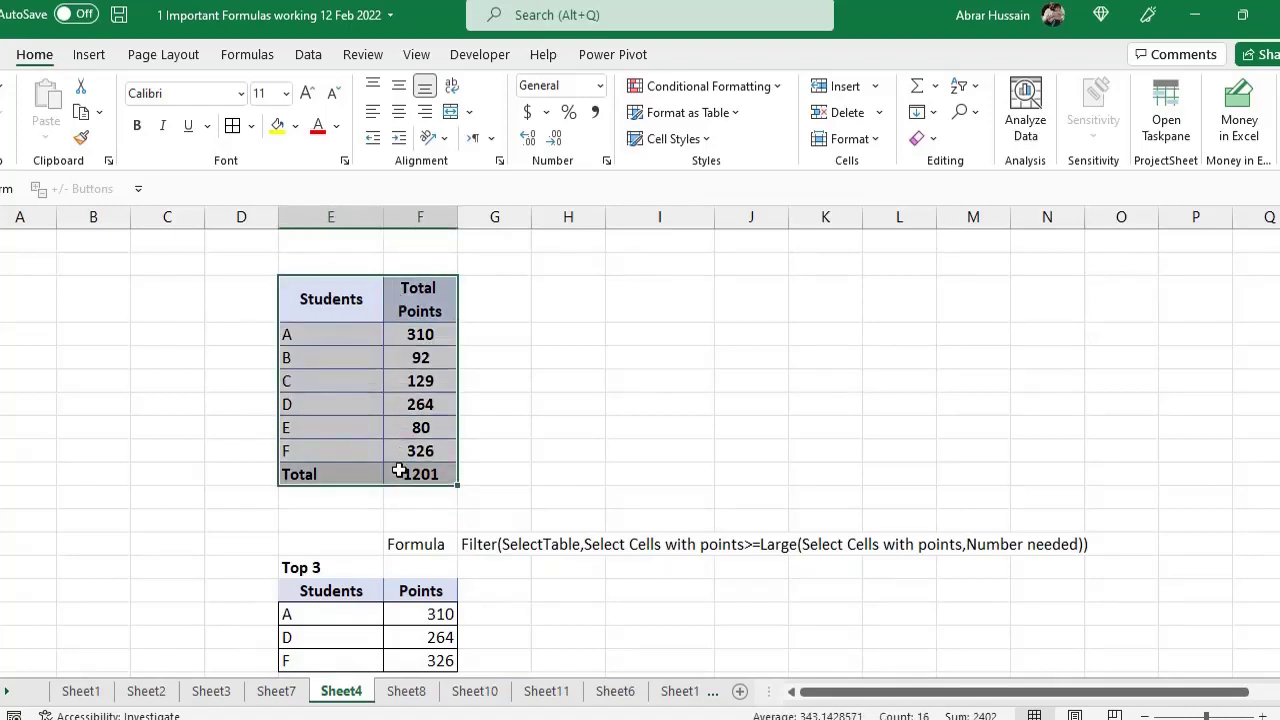
scroll(400, 469, down, 2)
Step: Inspect the Top 3 FILTER formula and the source ranges it references without changing it
click(362, 454)
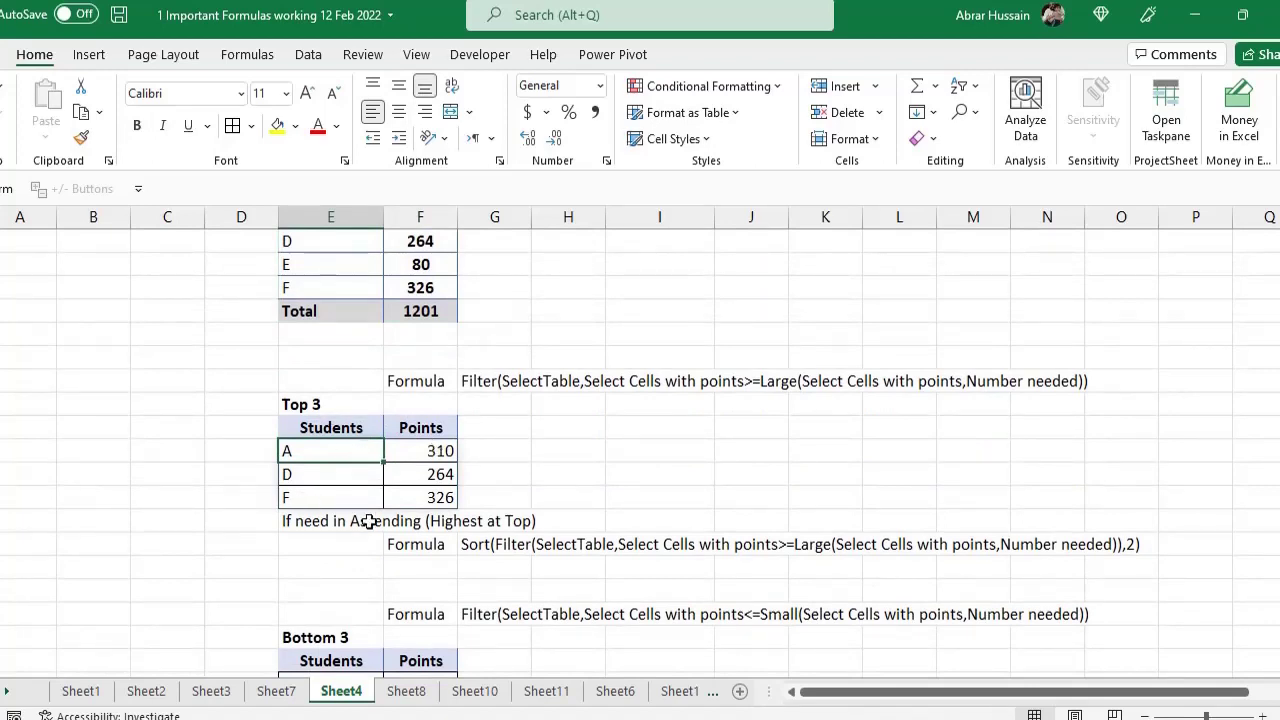
scroll(365, 474, down, 1)
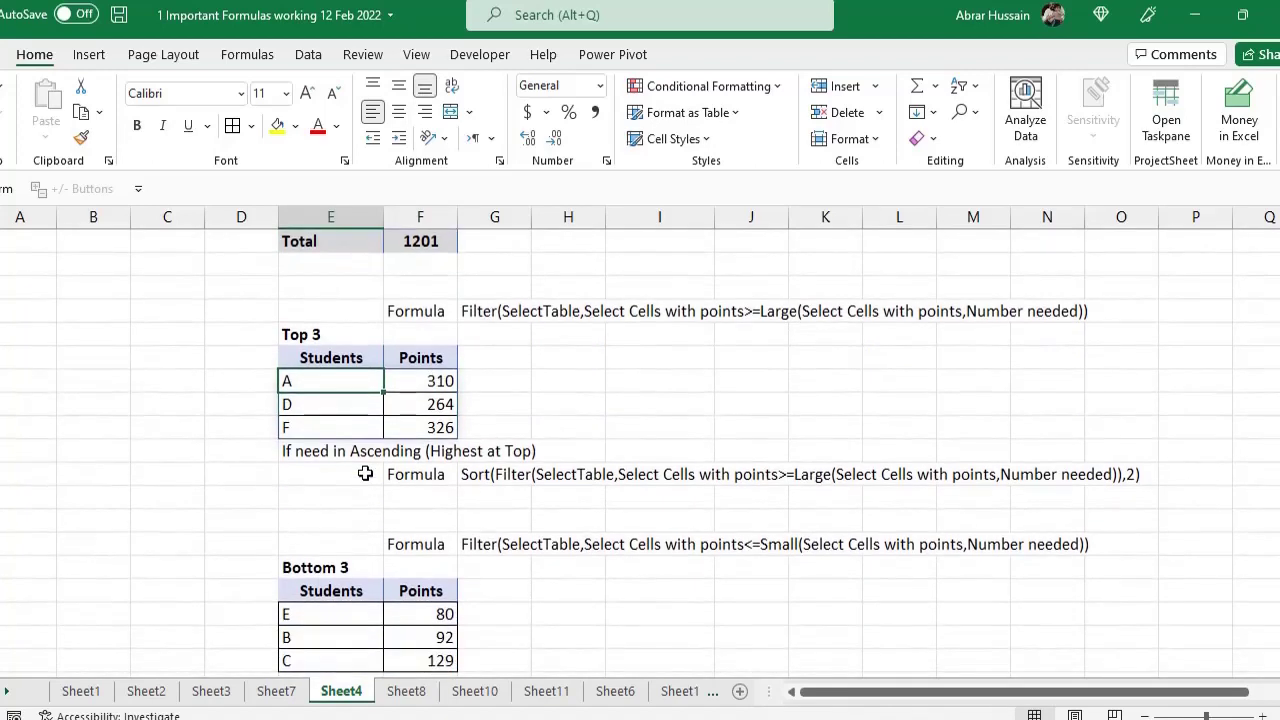
double_click(337, 383)
scroll(456, 500, up, 2)
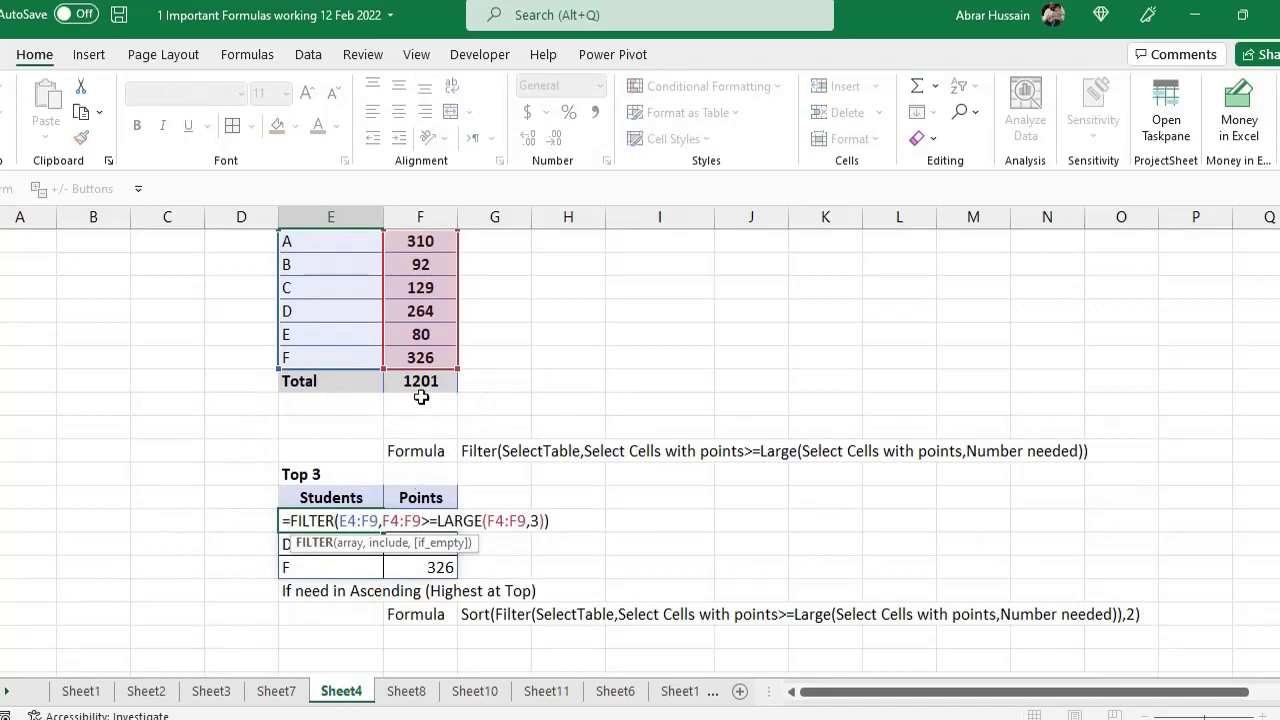
key(Escape)
scroll(343, 300, up, 1)
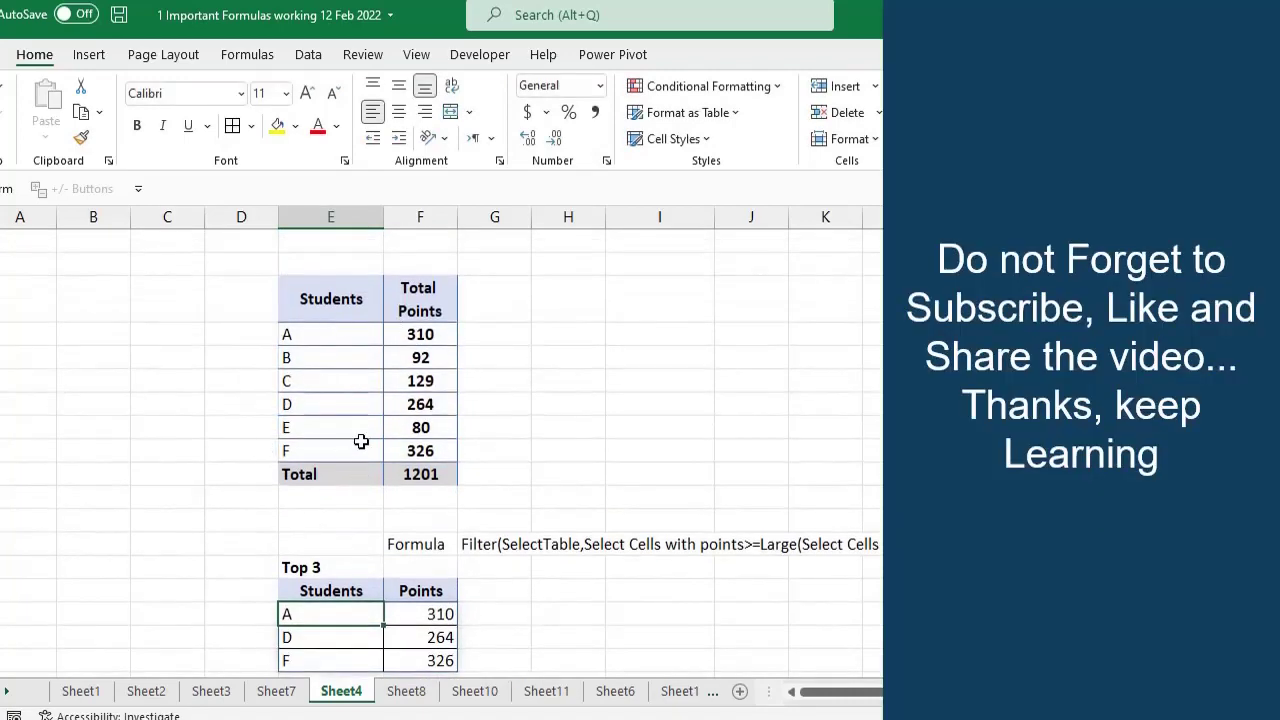
Step: Compare the wider quarterly points table with the two-column source table and the Top 3 and Bottom 3 lists
scroll(358, 450, down, 8)
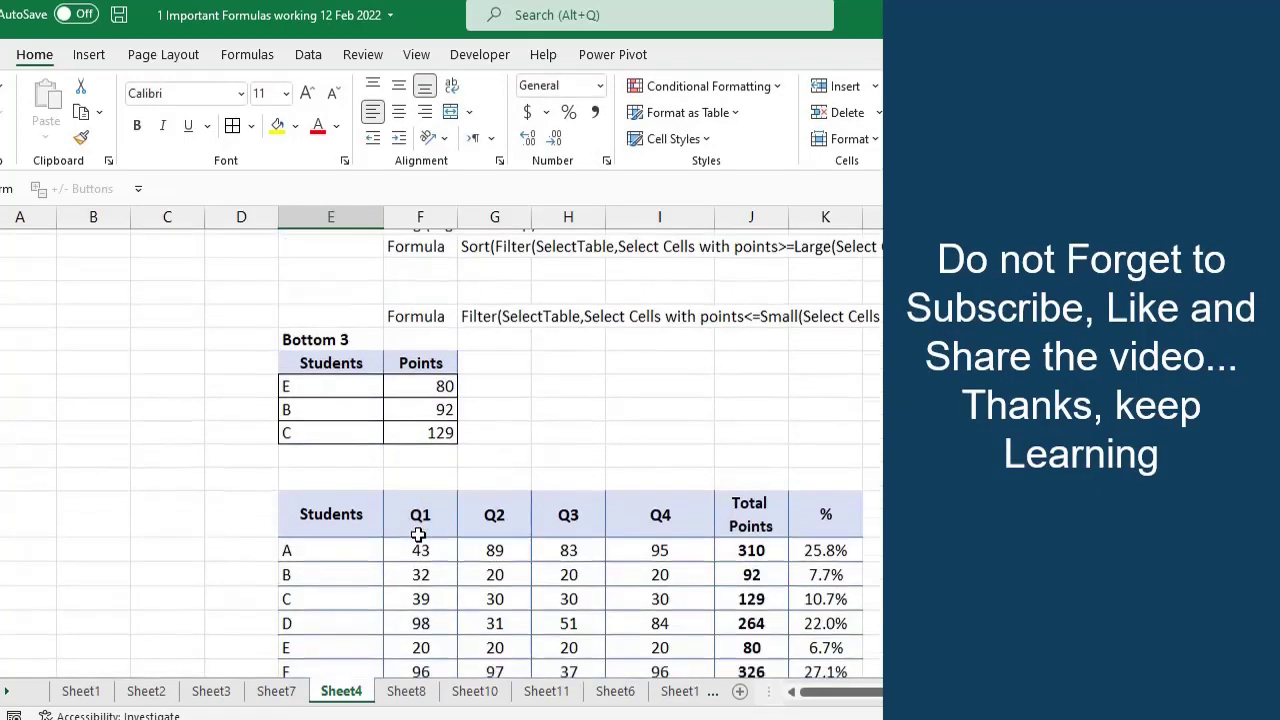
drag(313, 388, 817, 568)
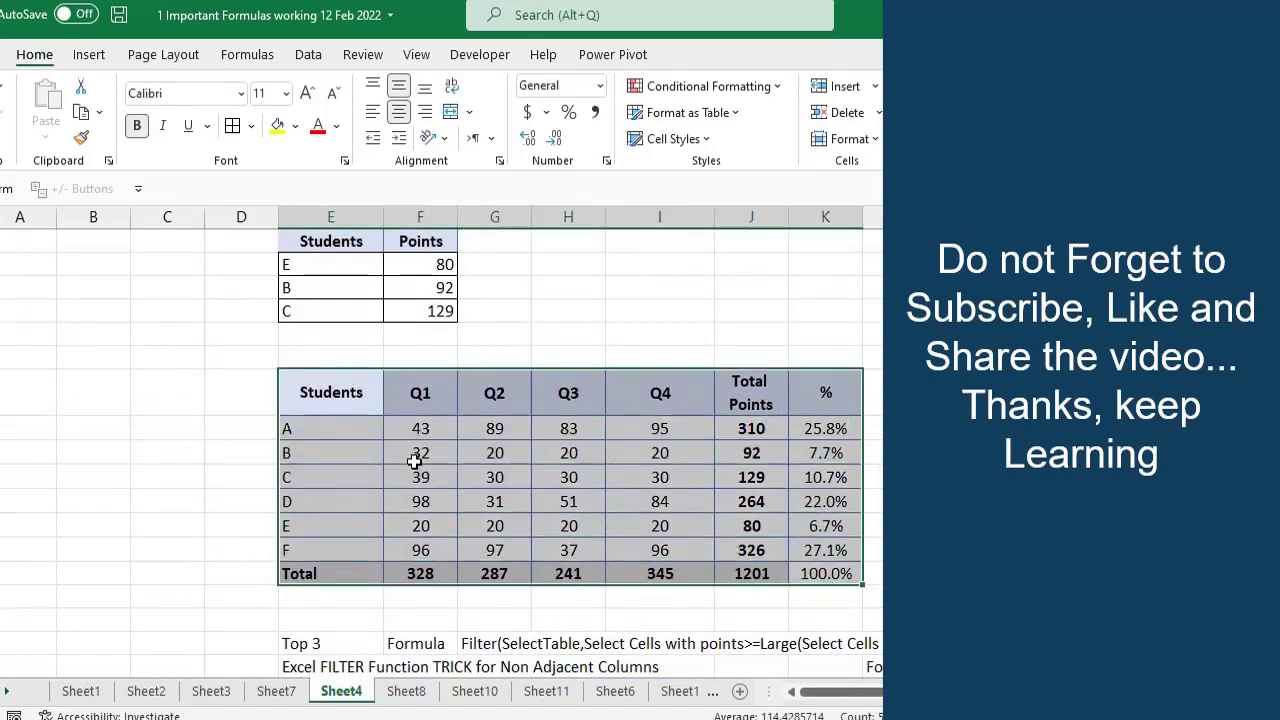
scroll(414, 460, up, 1)
click(424, 312)
drag(343, 311, 443, 313)
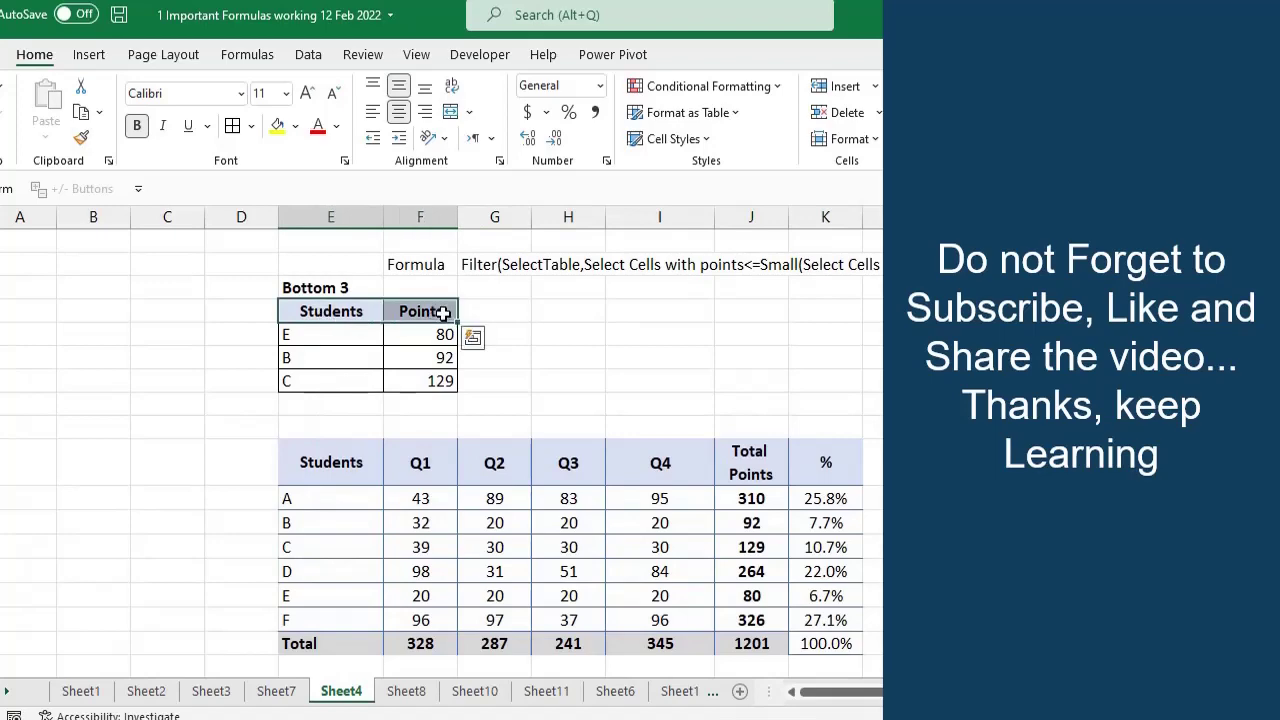
scroll(440, 312, up, 8)
click(358, 297)
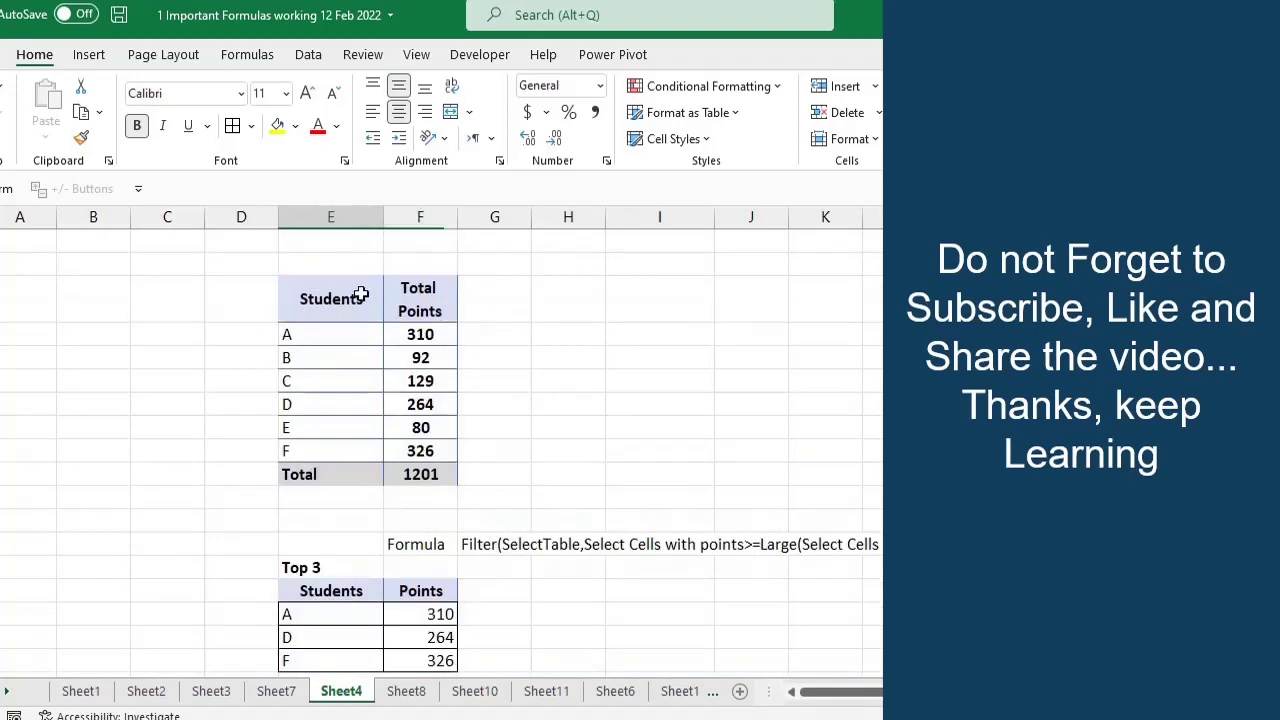
drag(360, 295, 420, 427)
scroll(366, 500, down, 3)
drag(343, 451, 425, 497)
scroll(425, 497, down, 5)
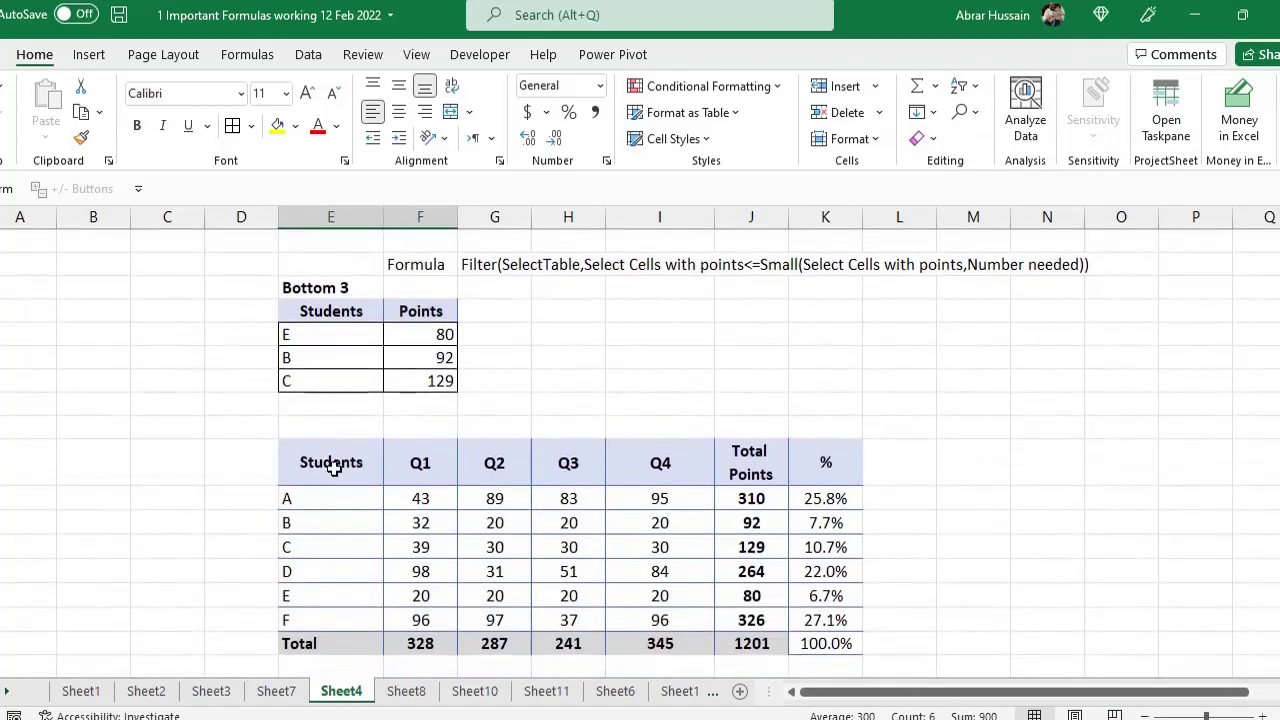
Step: Examine the Students, Total Points and Q1 to Q4 columns of the quarterly points table
click(333, 466)
scroll(340, 468, down, 1)
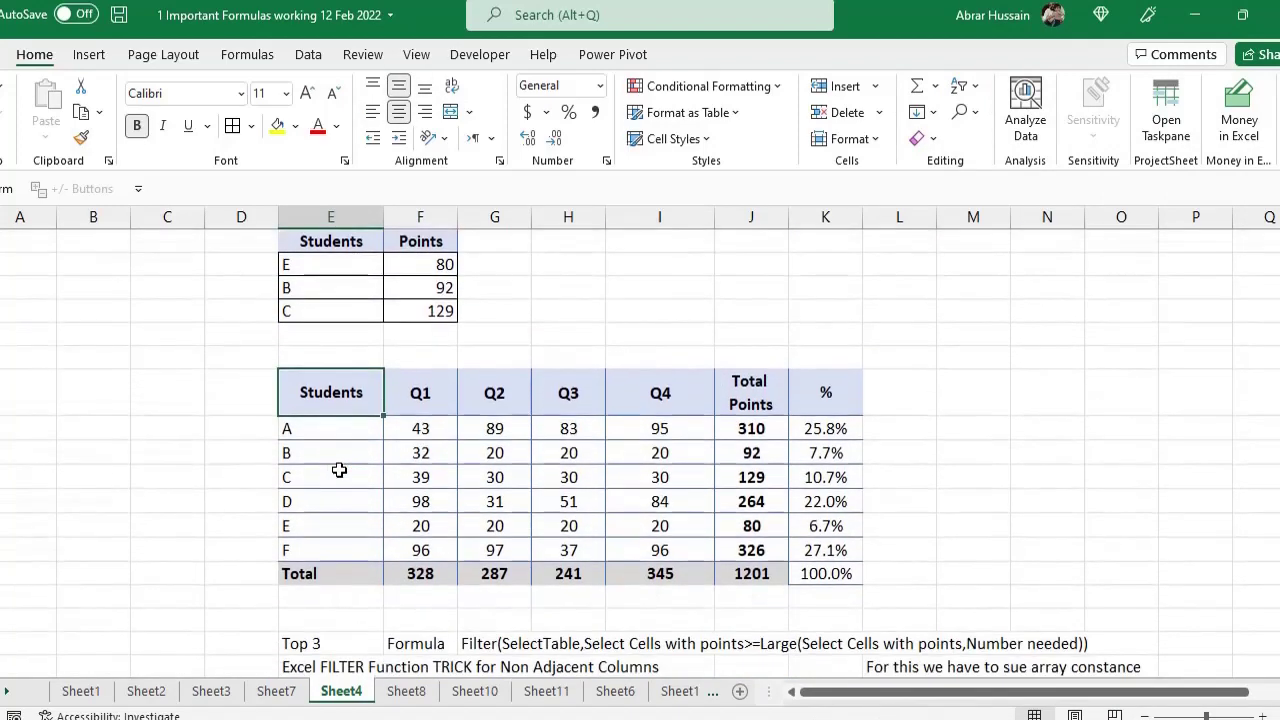
drag(334, 409, 334, 505)
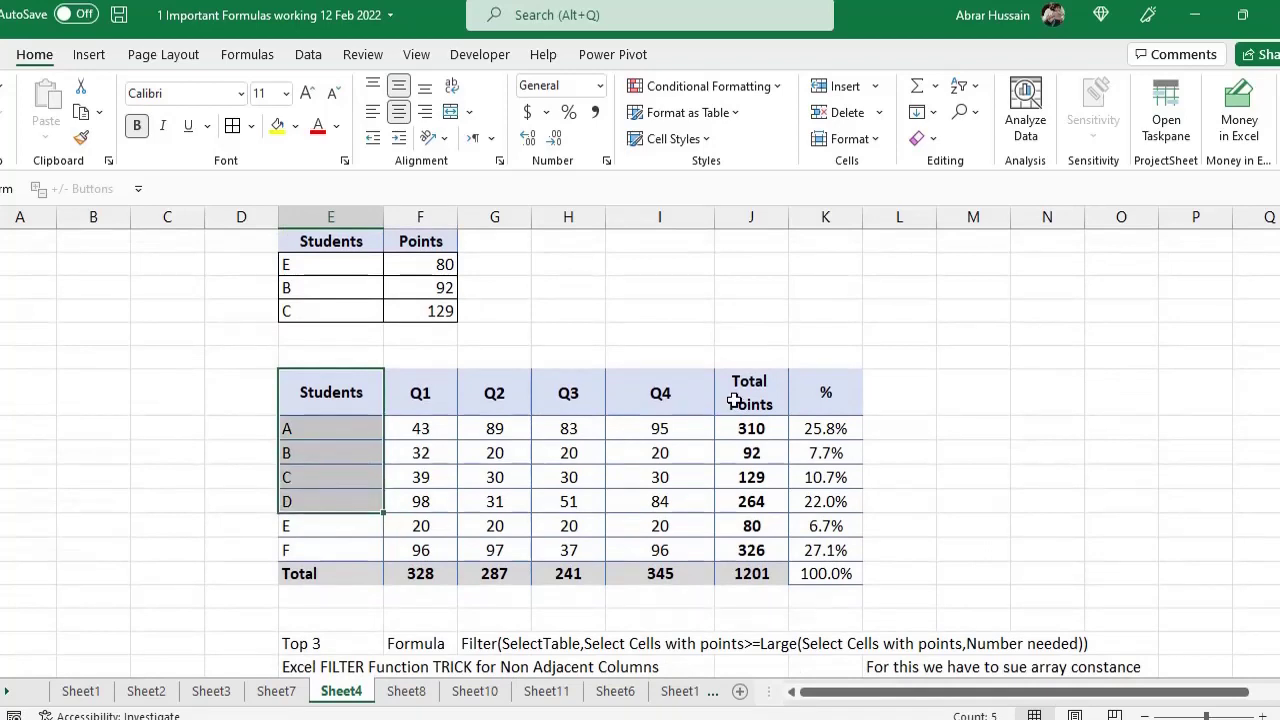
drag(757, 388, 758, 570)
drag(418, 397, 648, 558)
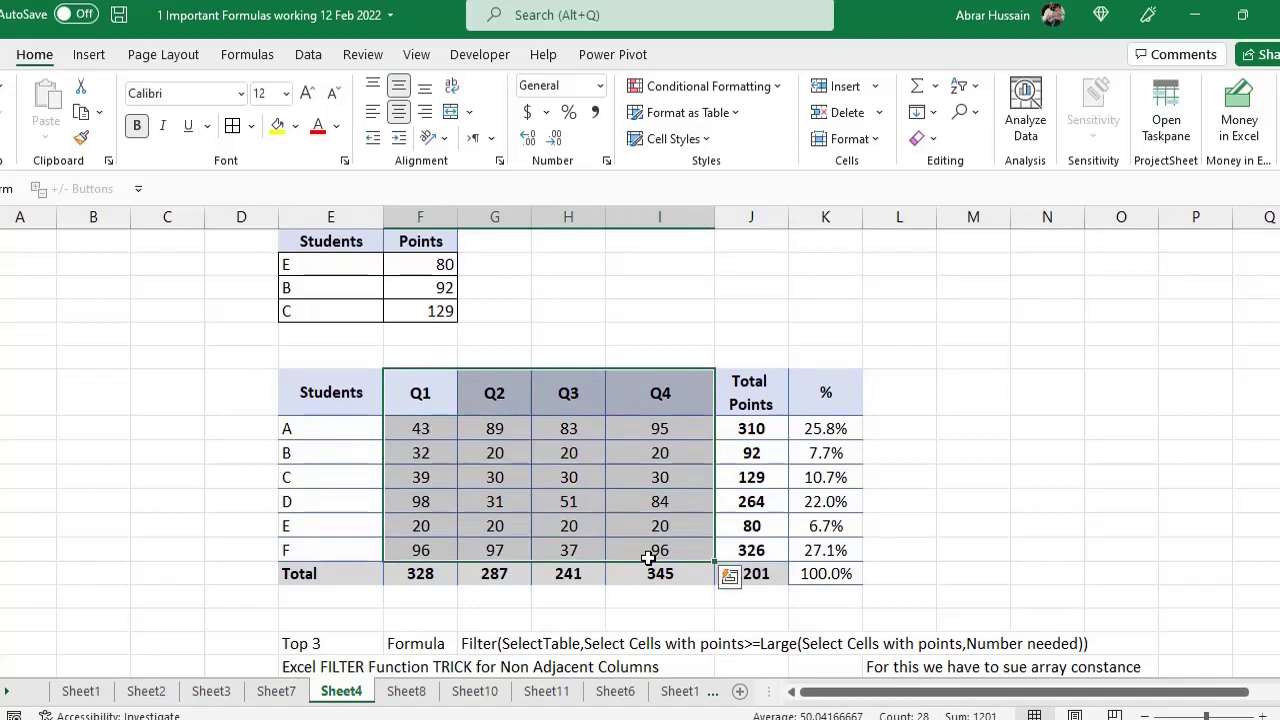
Step: Clear the existing Top 3 results under the heading Excel FILTER Function TRICK for Non Adjacent Columns
scroll(648, 558, down, 2)
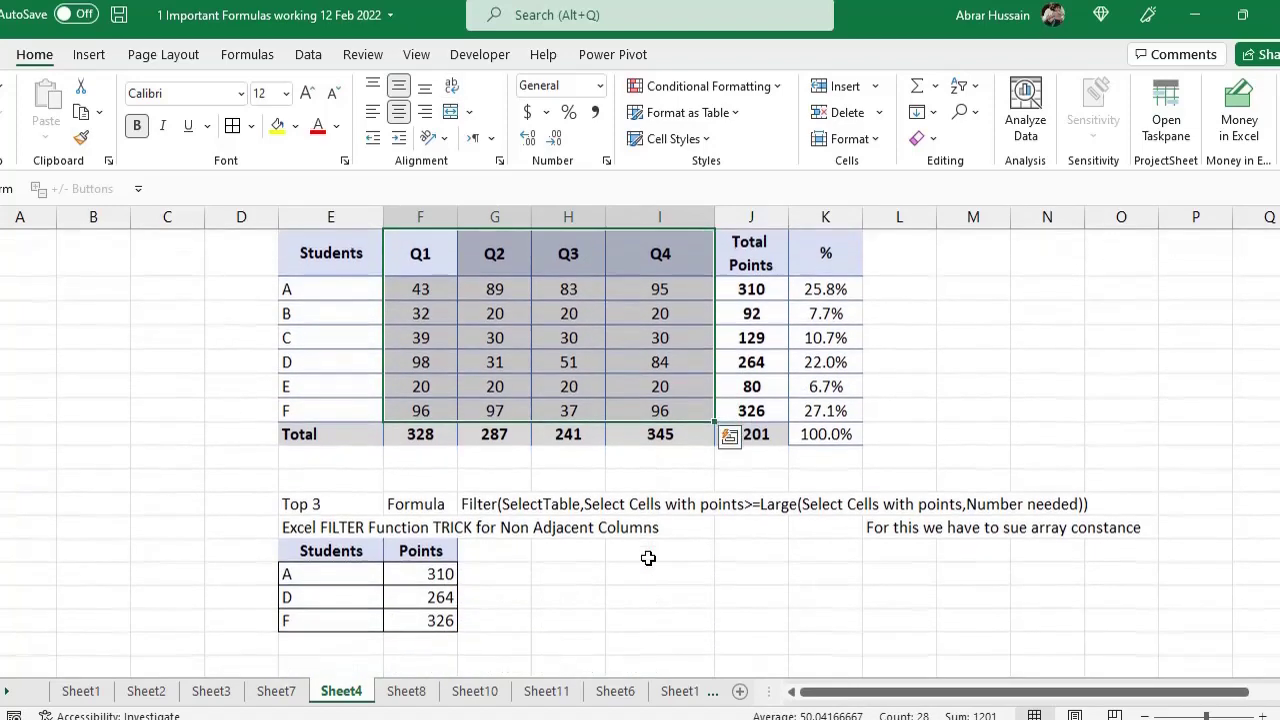
click(330, 620)
key(Delete)
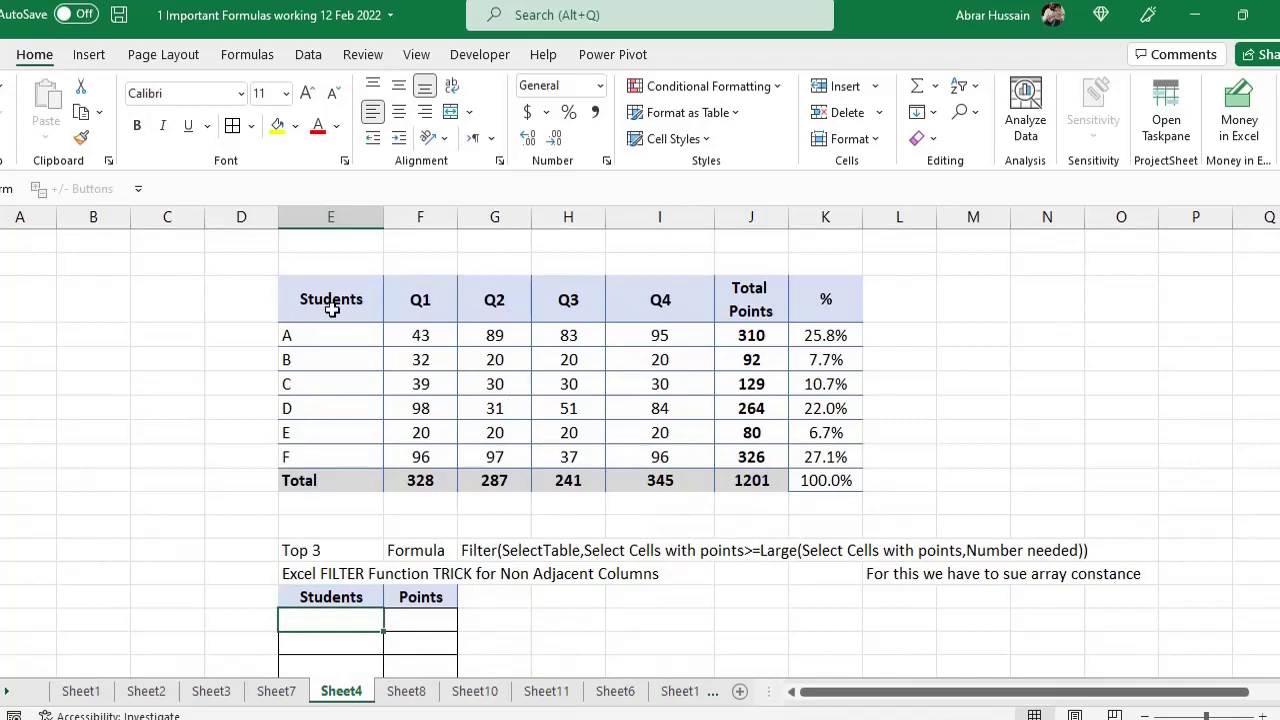
Step: Compare the full quarterly points table with its non-adjacent Students and Total Points columns
drag(314, 337, 795, 472)
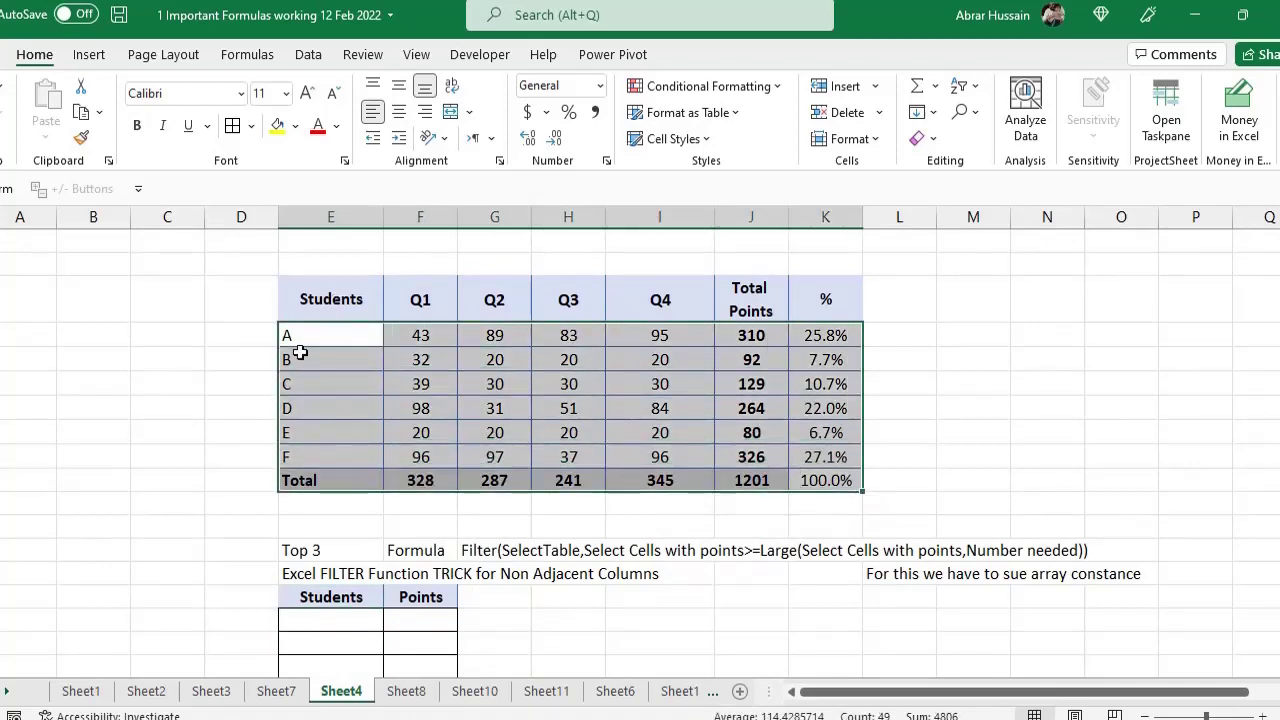
drag(300, 339, 311, 449)
drag(745, 336, 750, 456)
scroll(432, 432, down, 1)
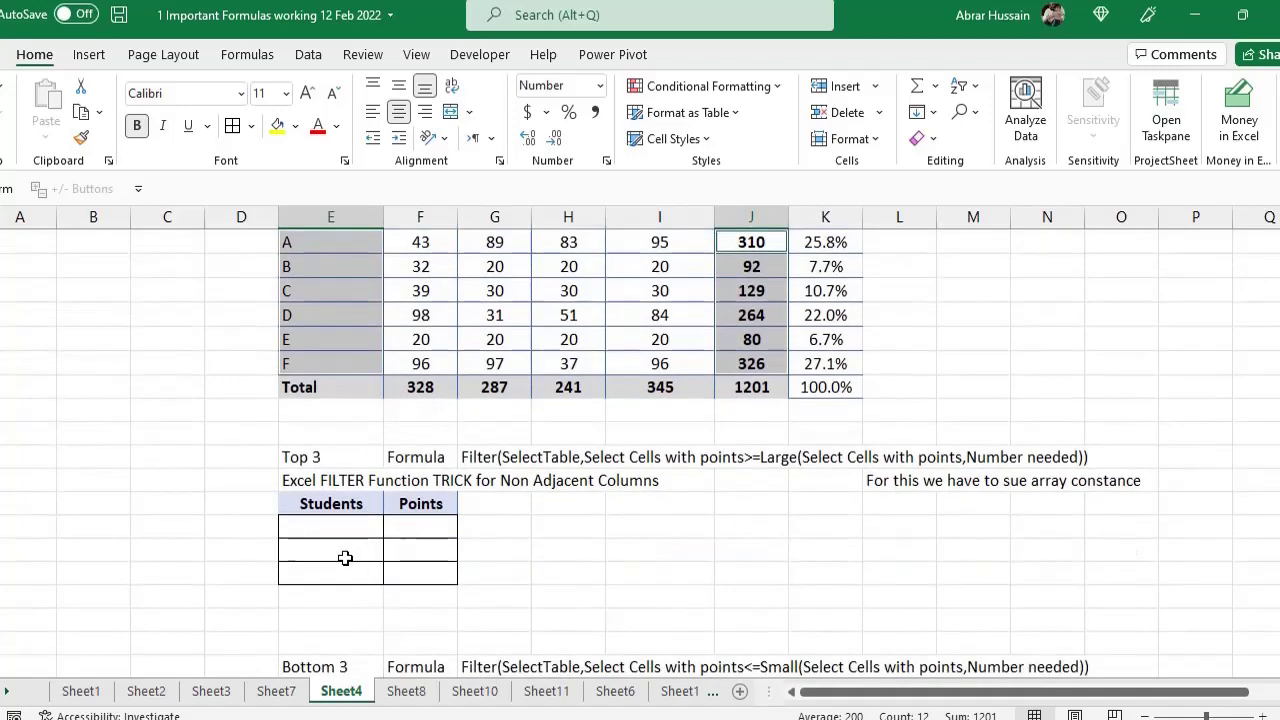
Step: Start a FILTER formula in the first Students cell of the lower Top 3 list, using E32:K37 as the array
click(337, 525)
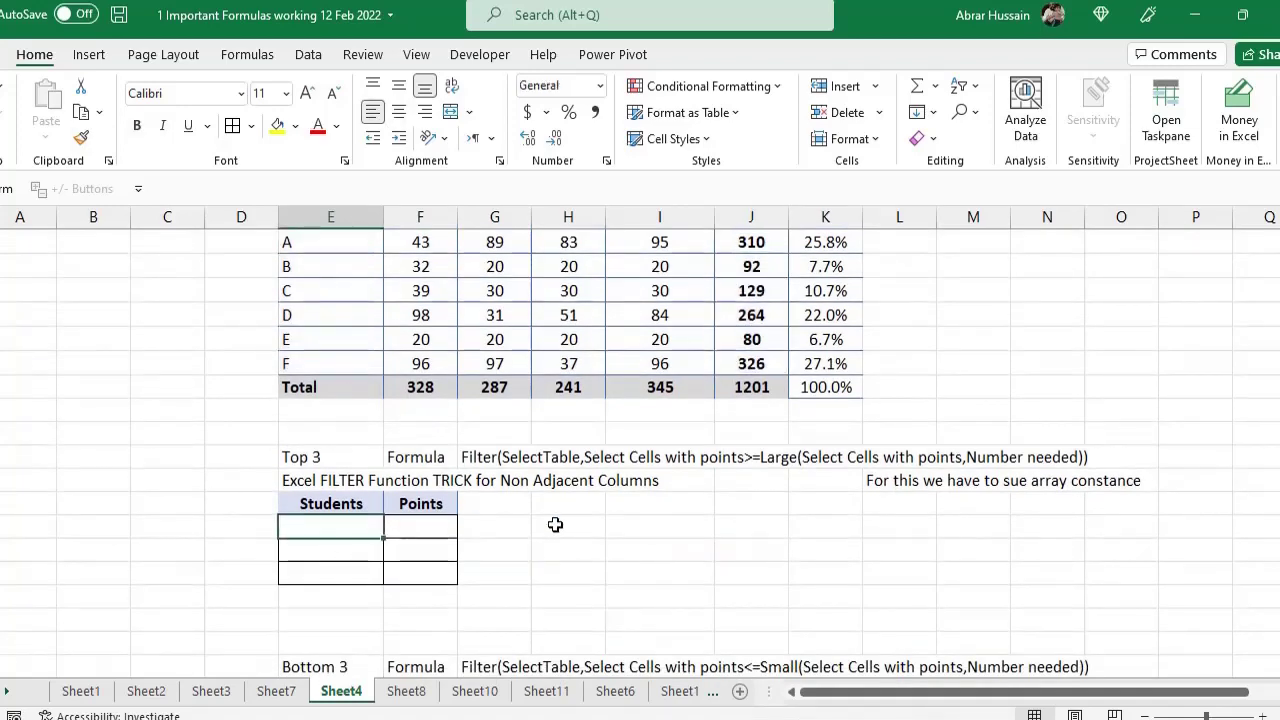
text(=)
scroll(555, 524, up, 1)
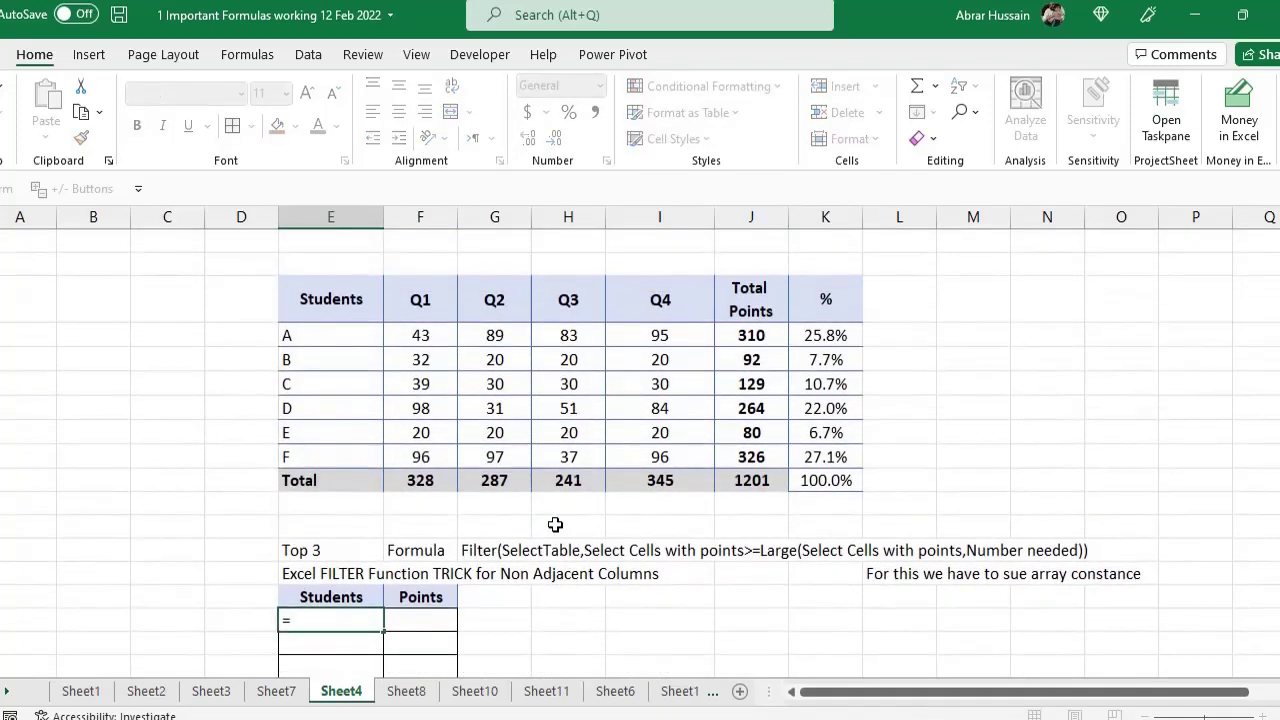
text(FILTER)
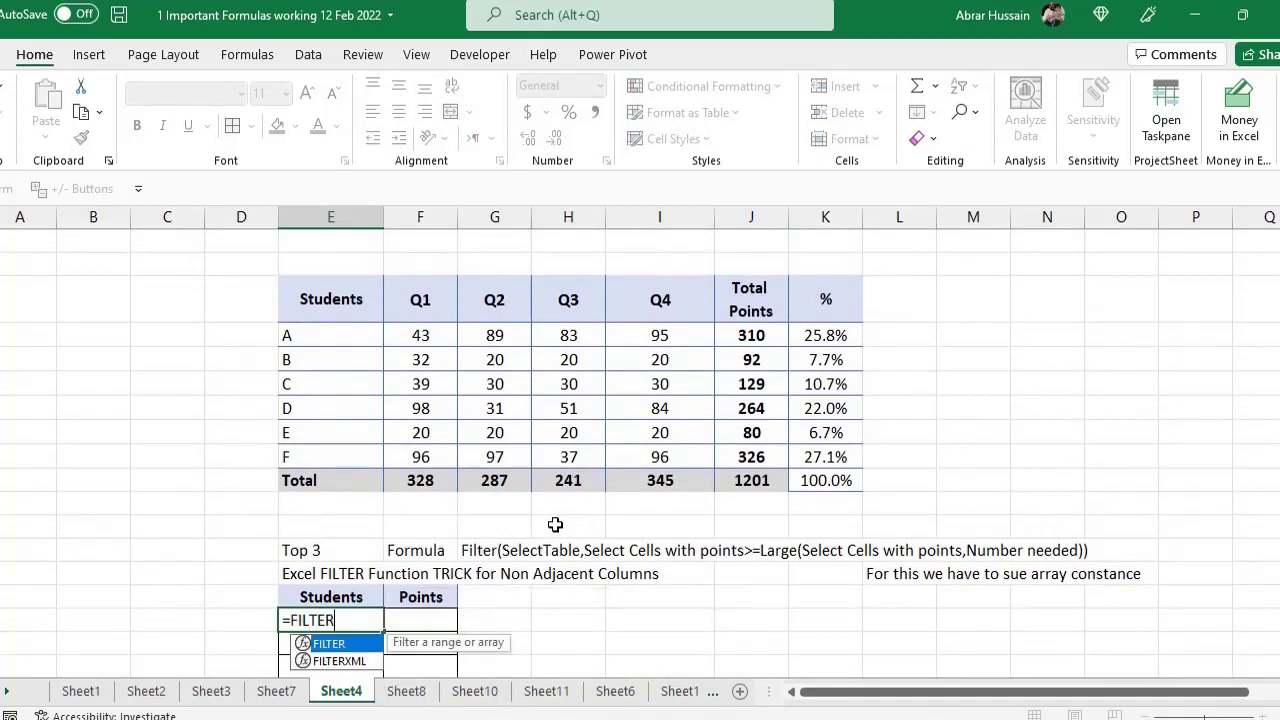
text(()
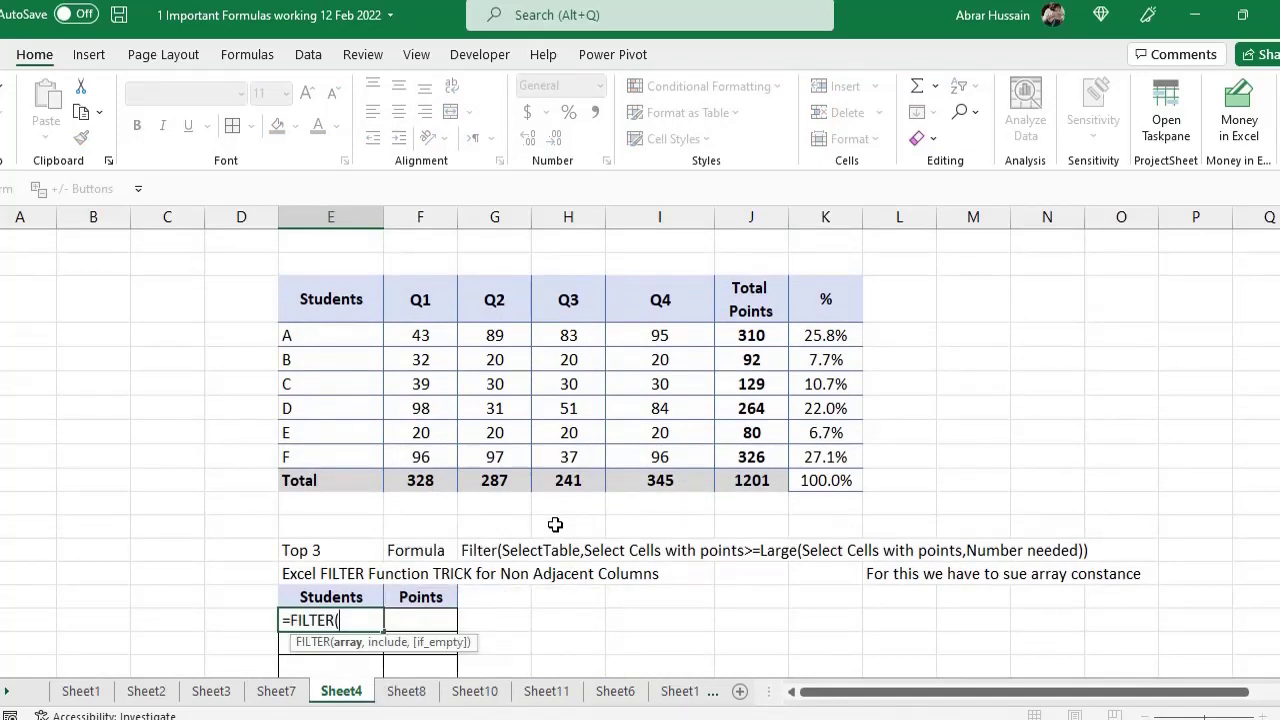
drag(340, 333, 793, 453)
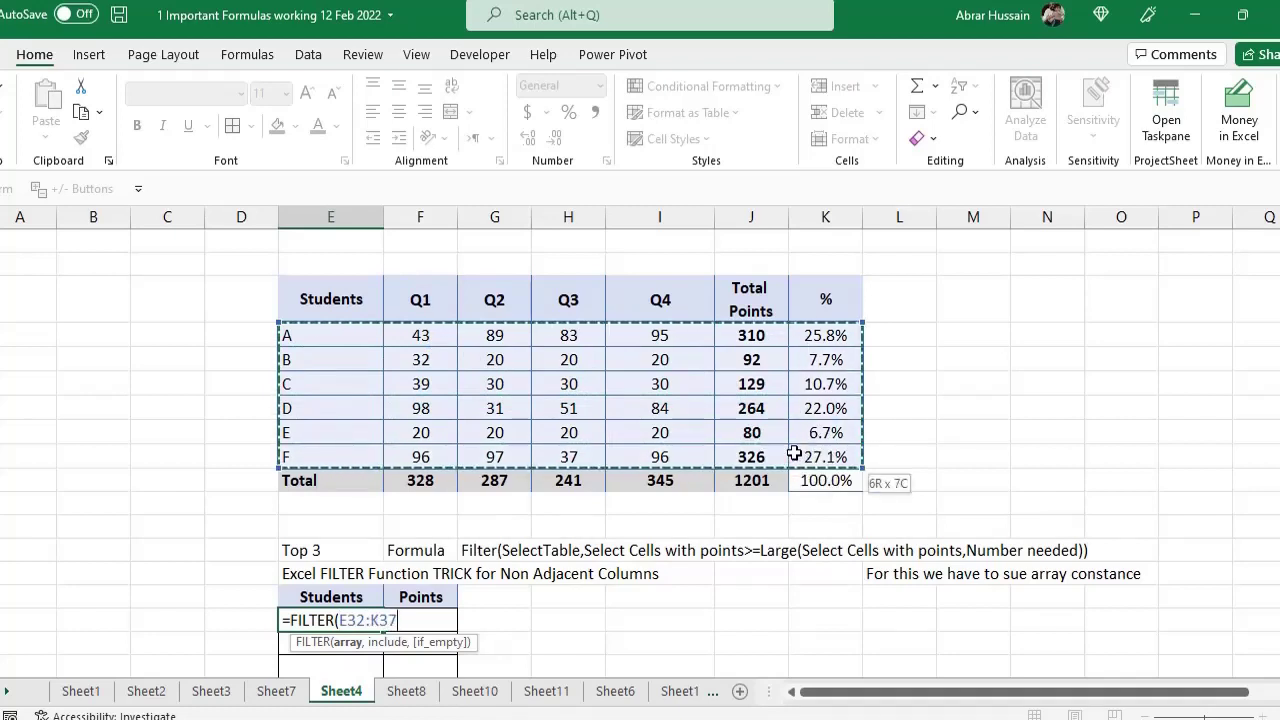
text(,)
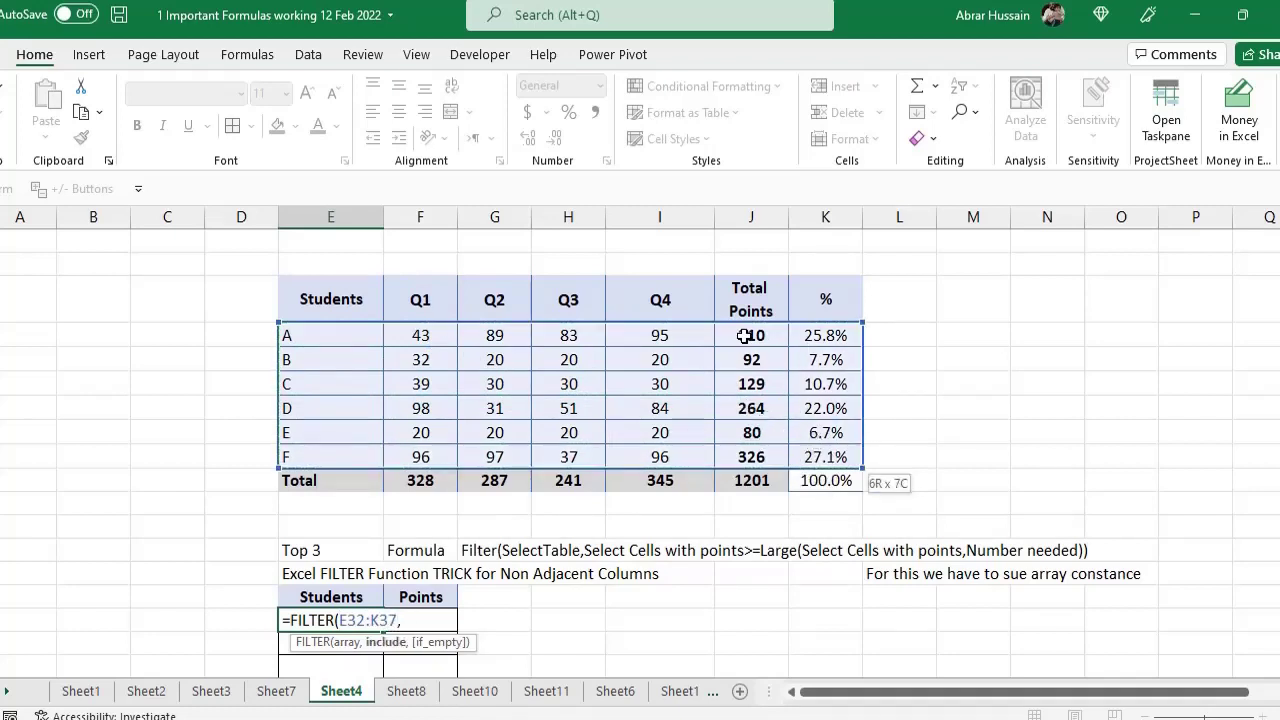
Step: Add the include condition that the Total Points range J32:J37 is >= a LARGE function
drag(745, 334, 751, 458)
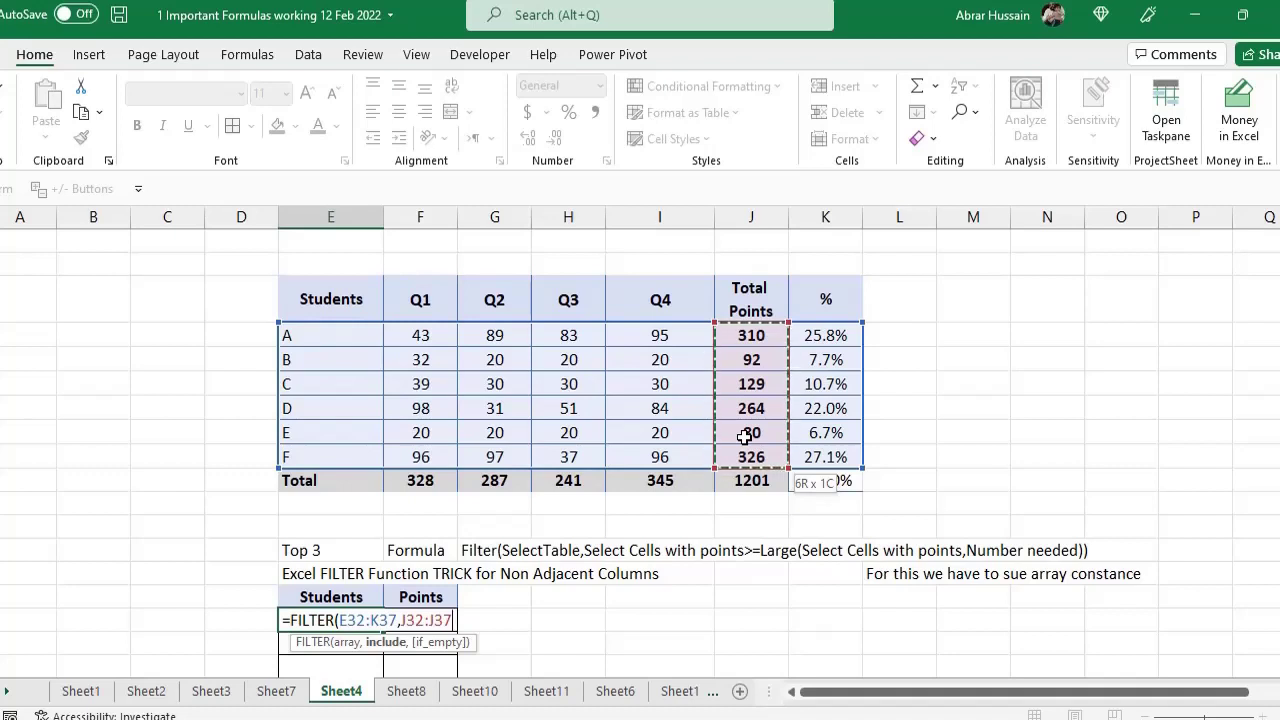
text(>)
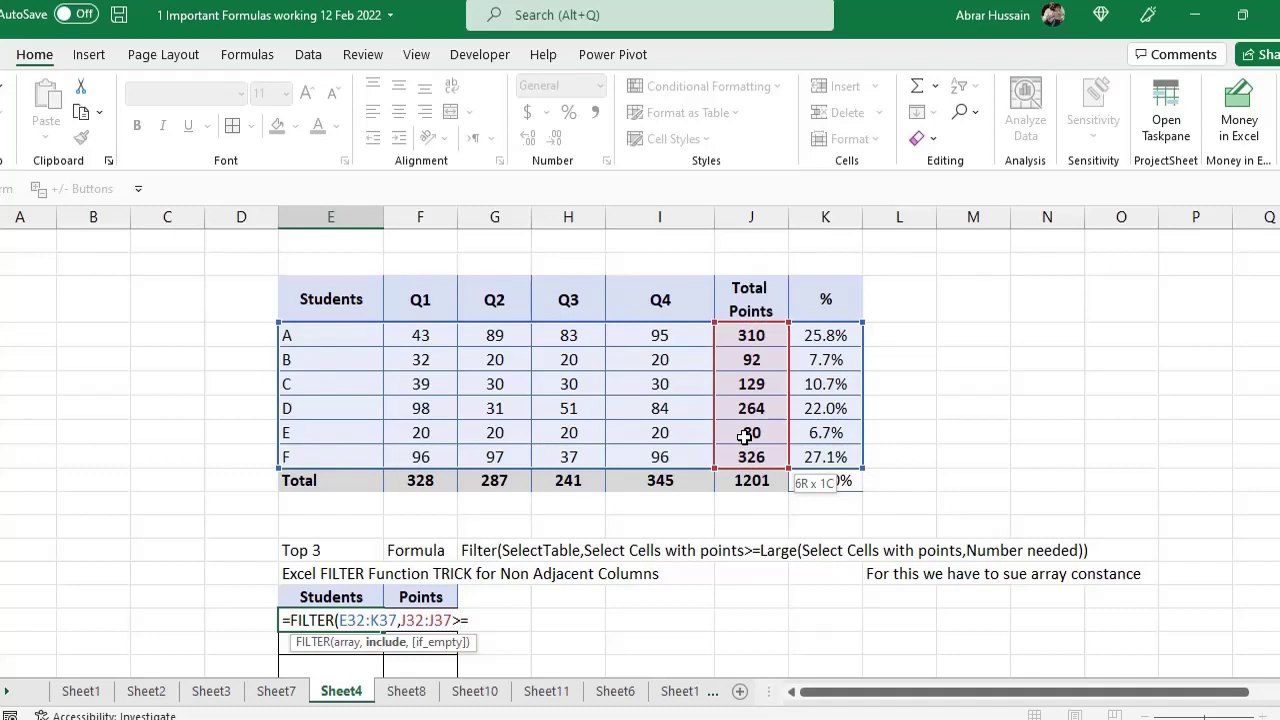
text(=Larg)
key(BackSpace)
key(BackSpace)
key(BackSpace)
key(BackSpace)
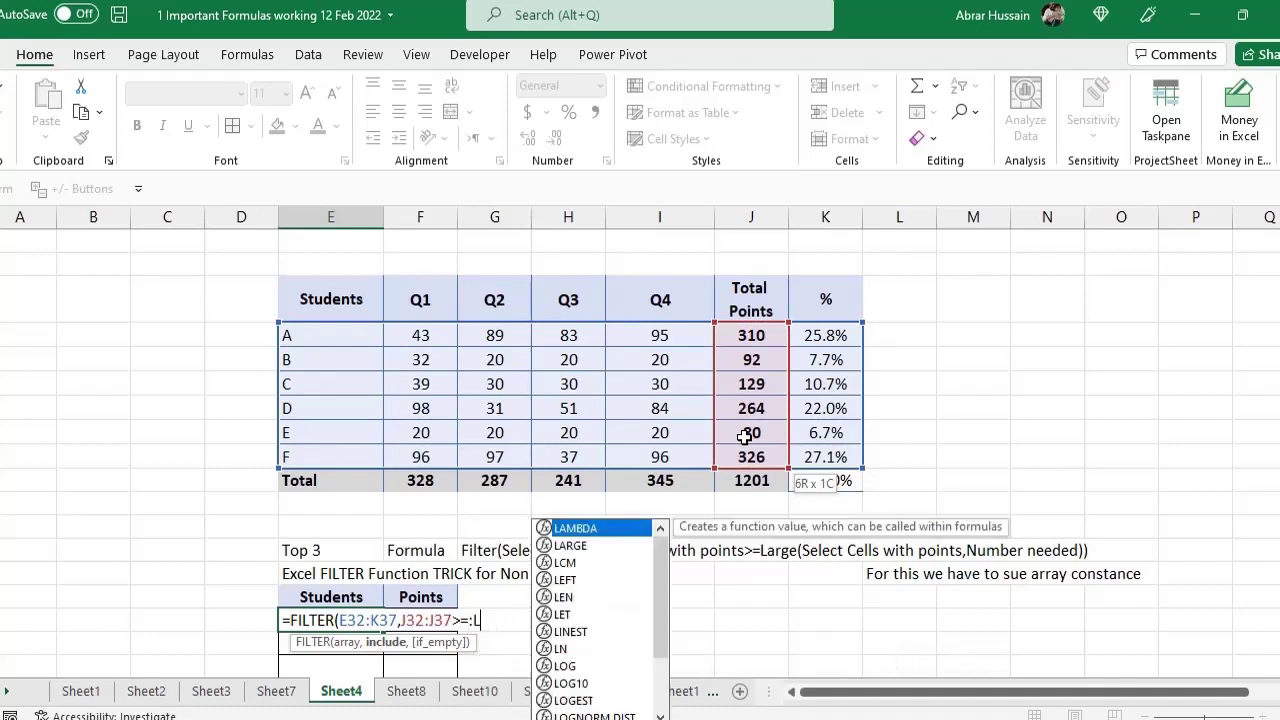
text(Large()
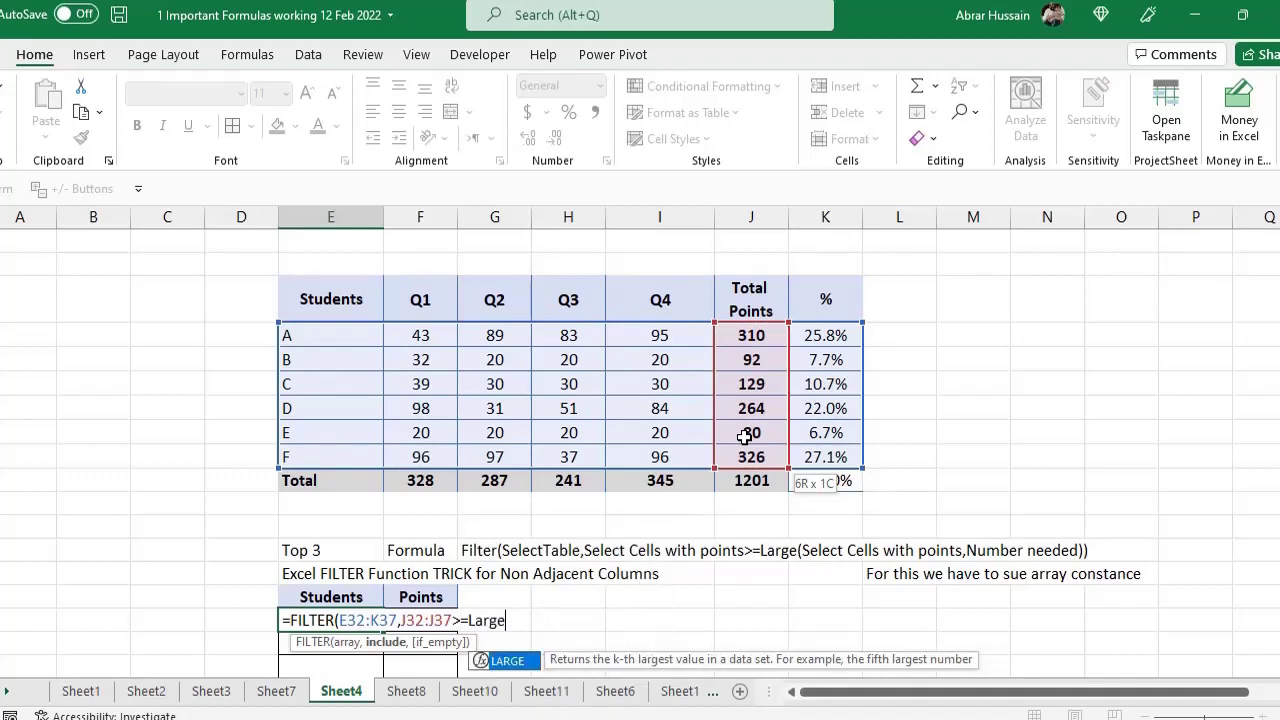
Step: Complete LARGE with J32:J37 and k set to 3, and enter the FILTER formula
click(750, 335)
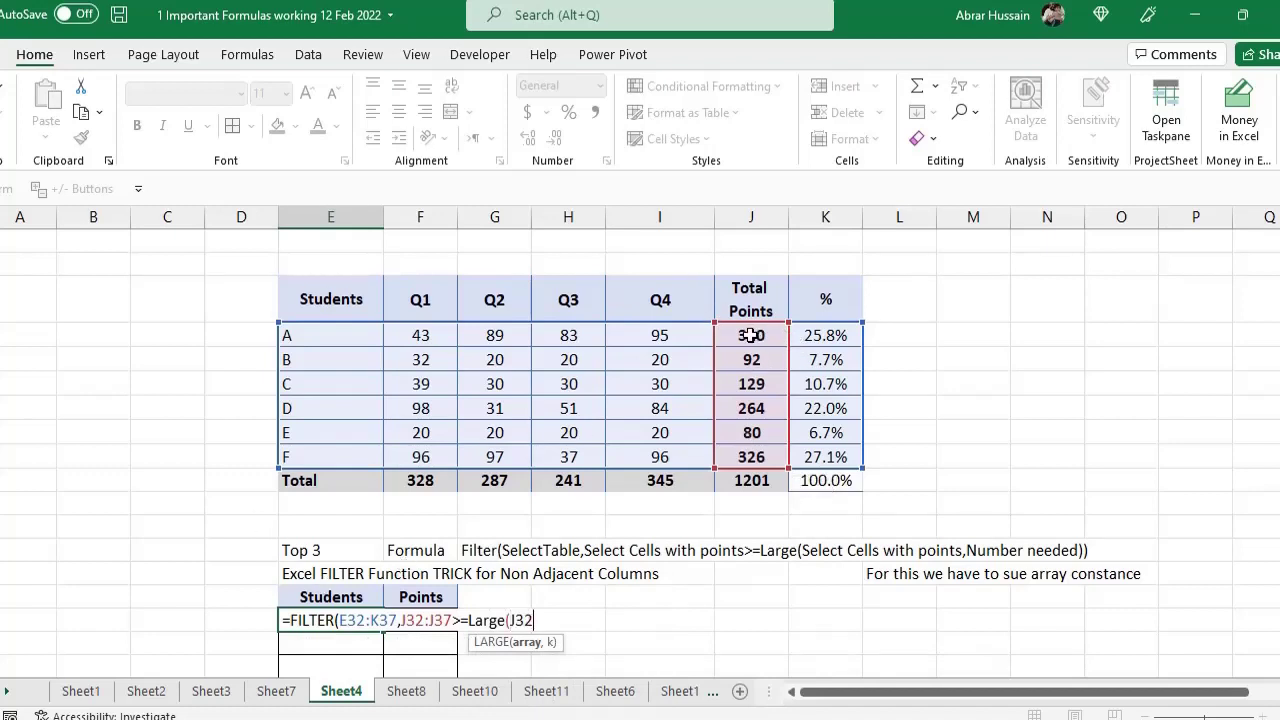
drag(750, 335, 758, 449)
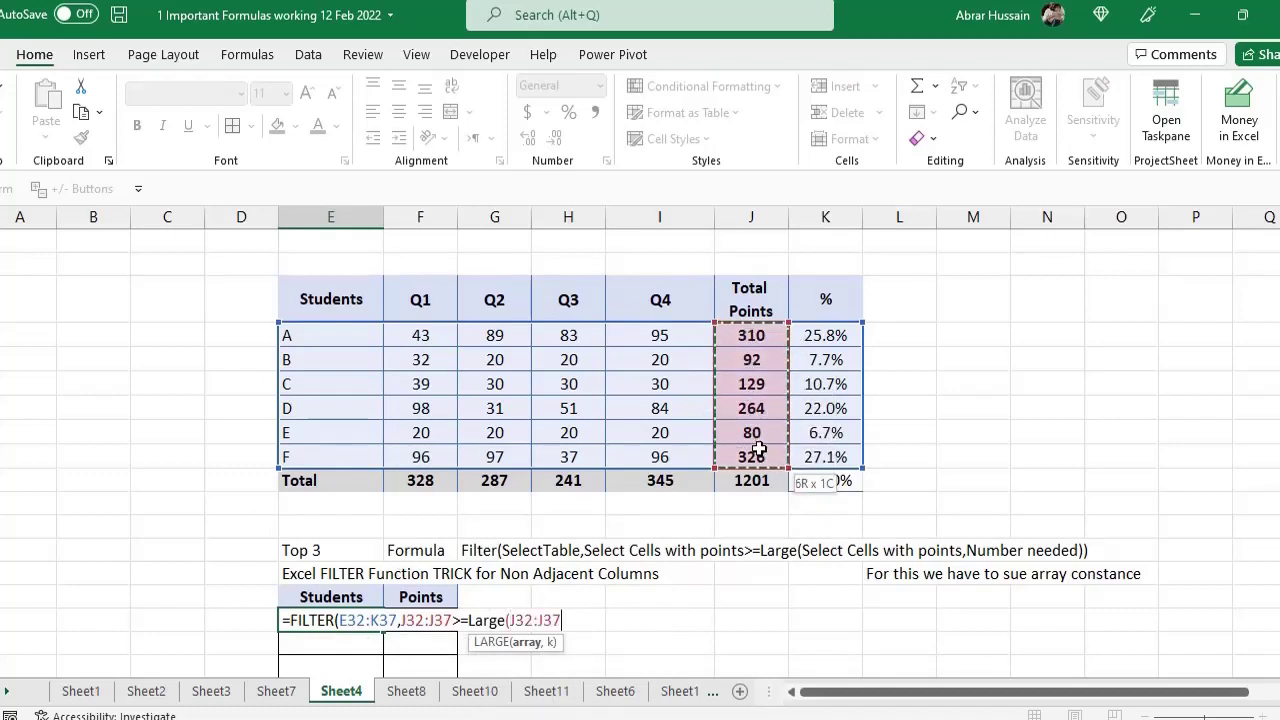
text(,)
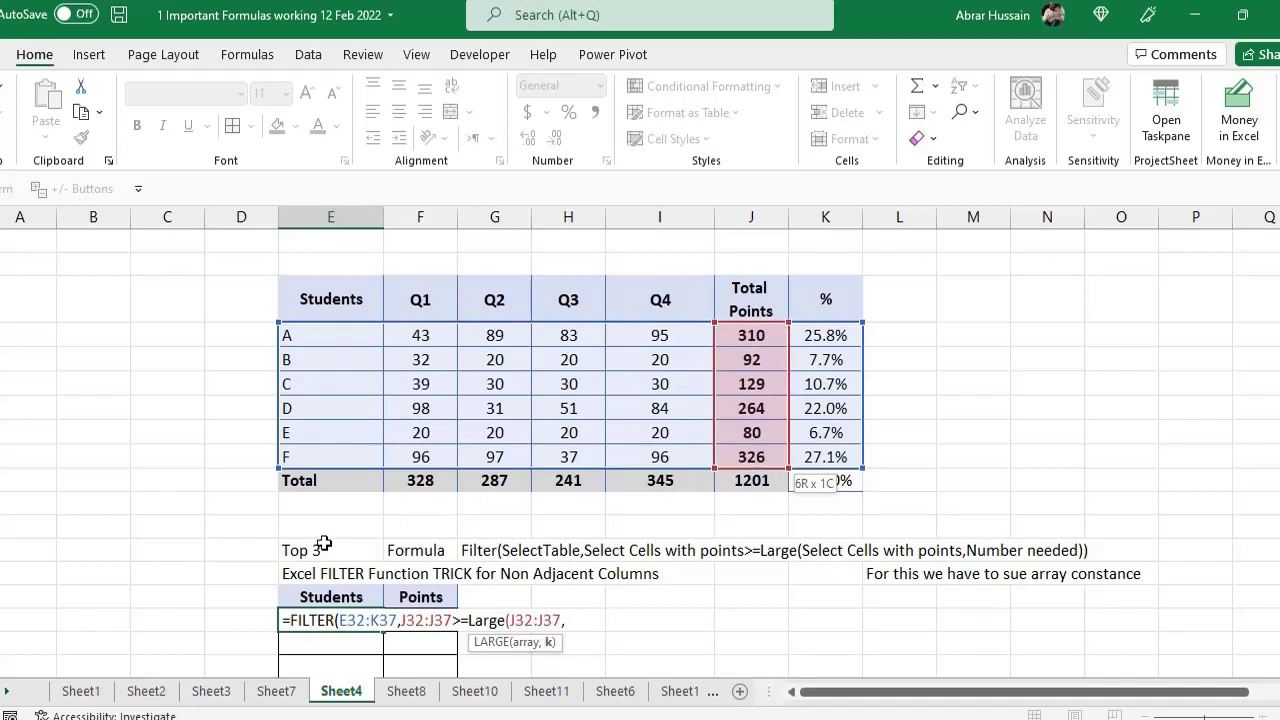
text(3)))
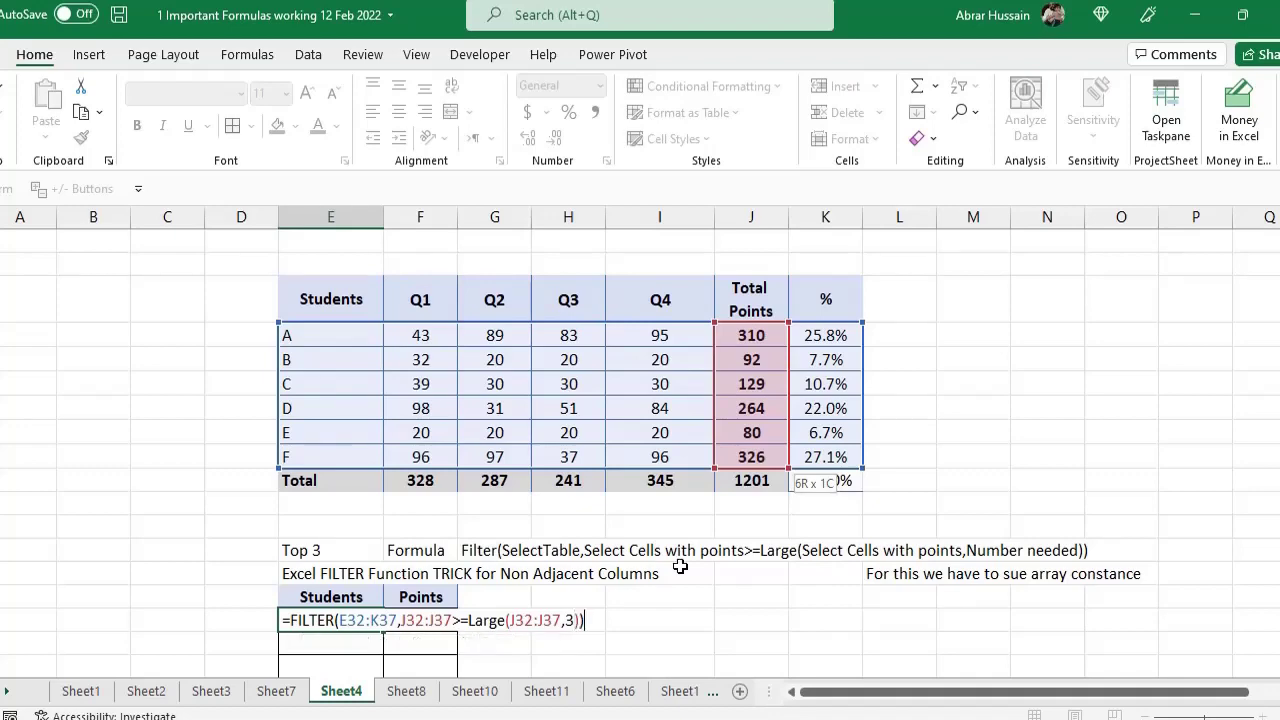
key(Return)
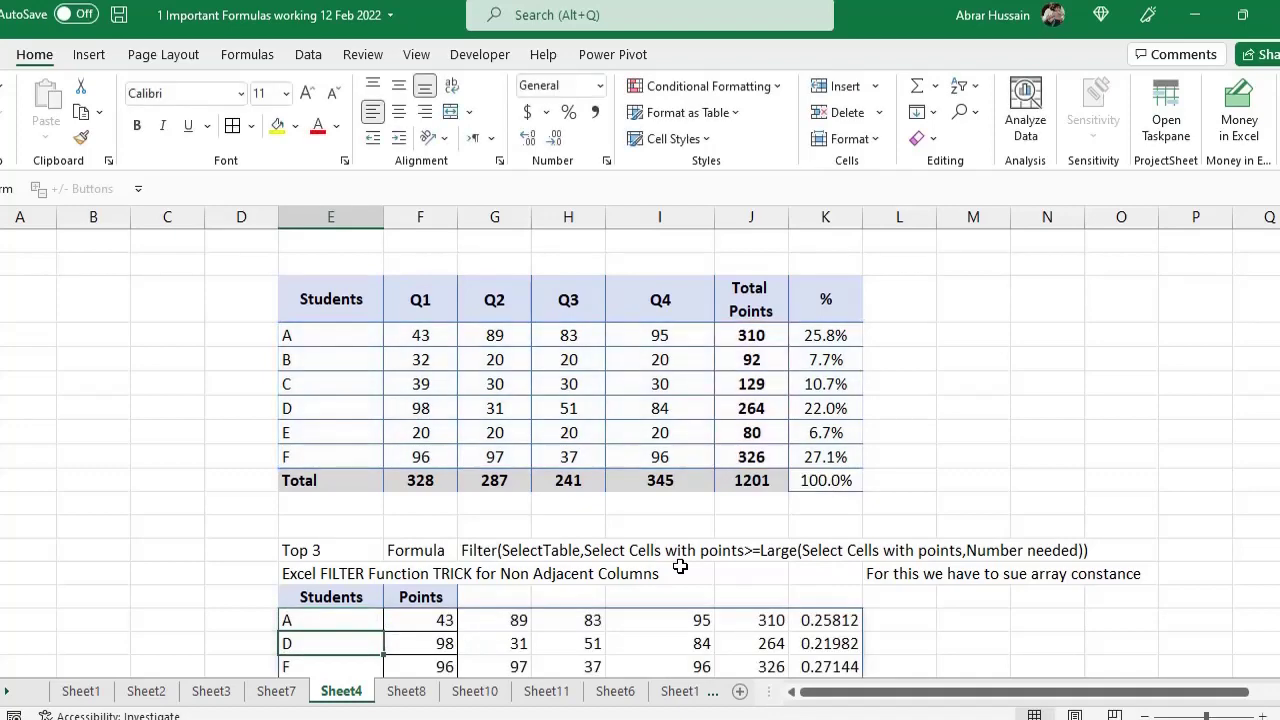
Step: Compare the columns returned in the Top 3 list with the source table's Students and Total Points columns
scroll(650, 596, down, 2)
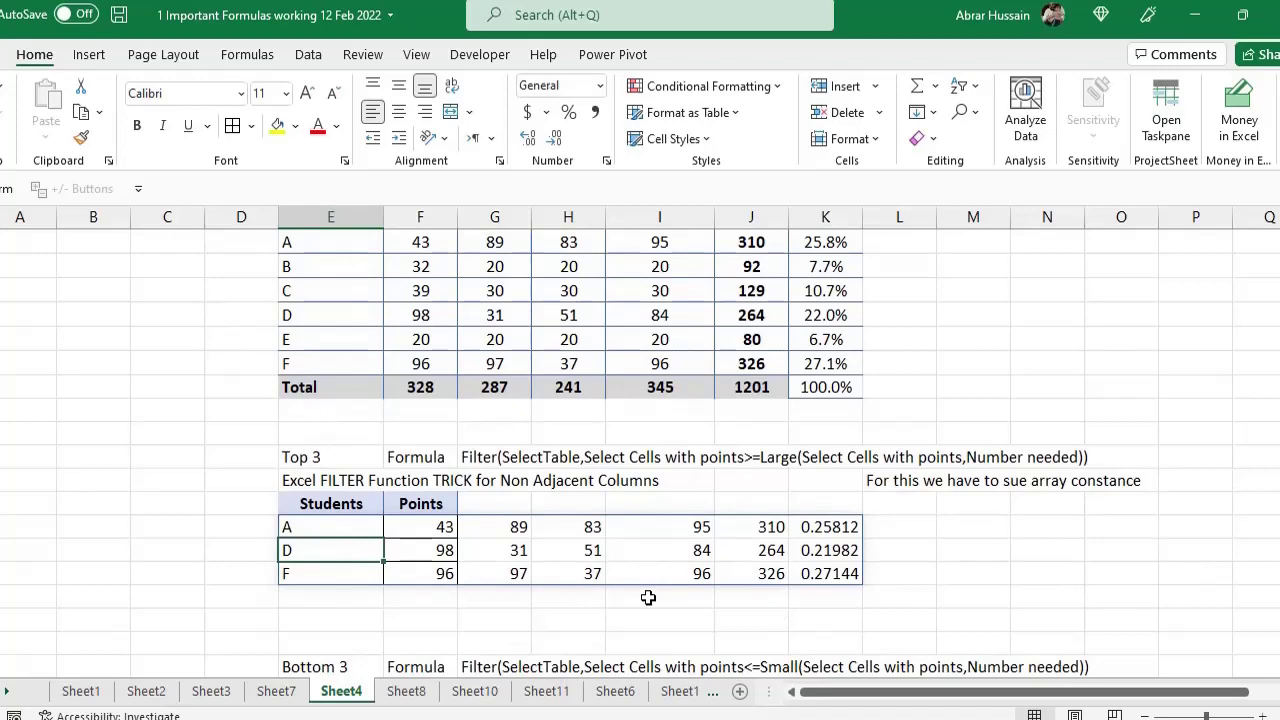
click(336, 524)
drag(336, 524, 826, 578)
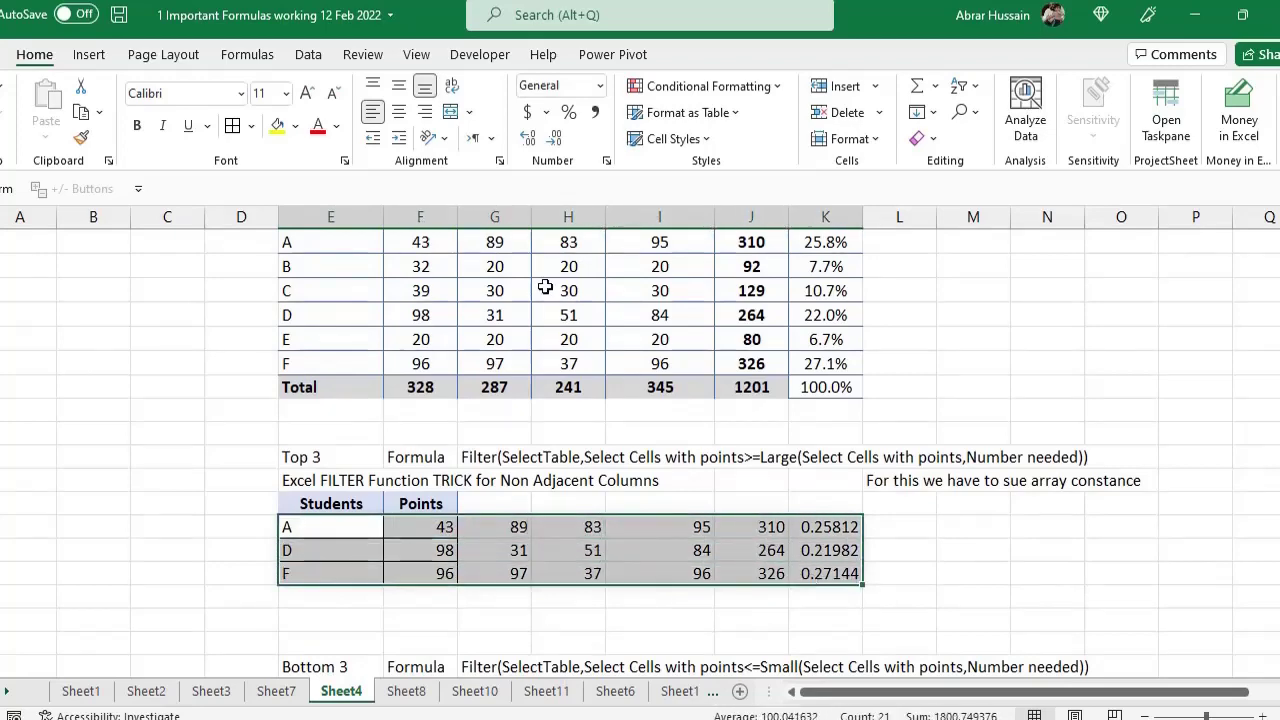
scroll(470, 310, up, 2)
drag(380, 335, 828, 452)
scroll(640, 471, down, 3)
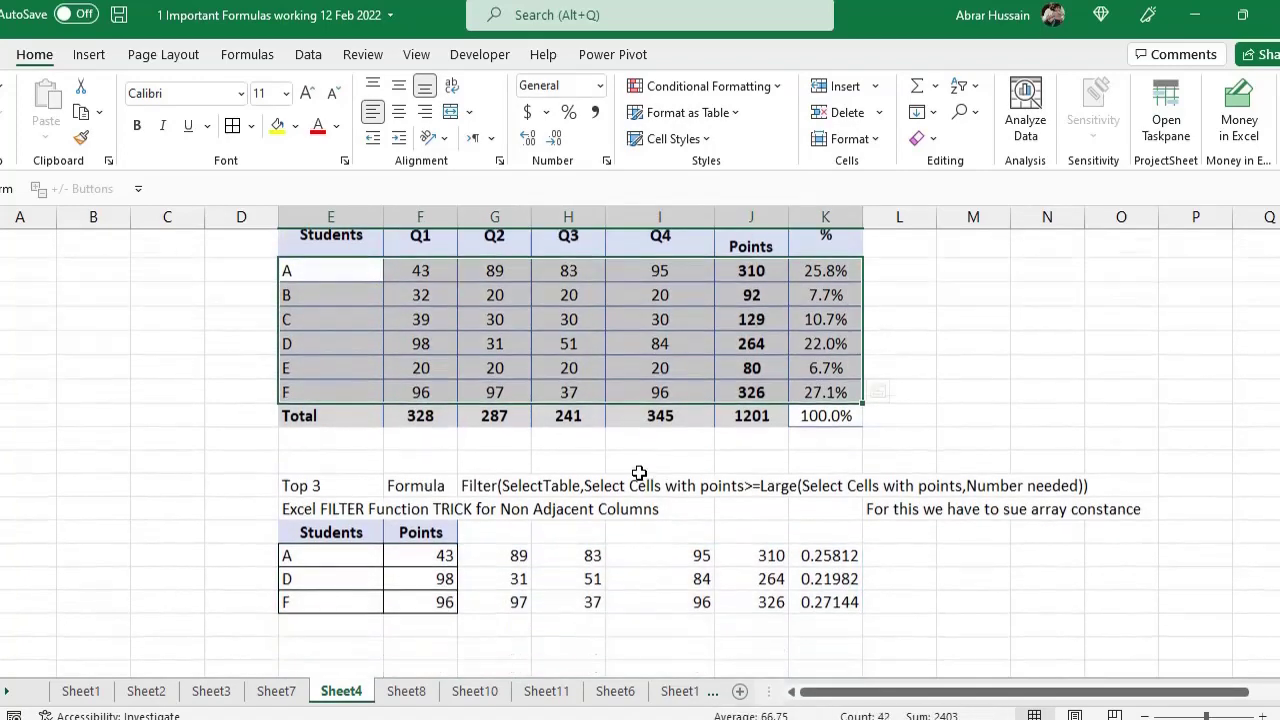
scroll(340, 448, up, 3)
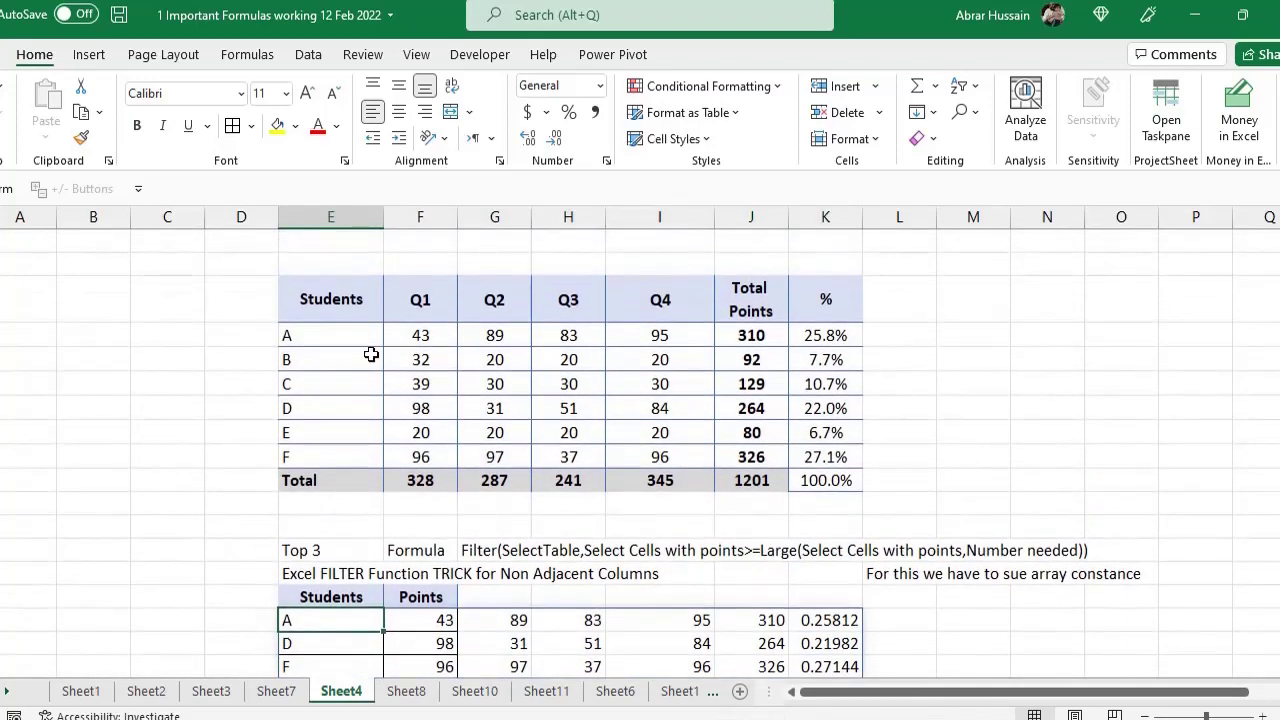
drag(356, 335, 371, 447)
drag(752, 335, 737, 455)
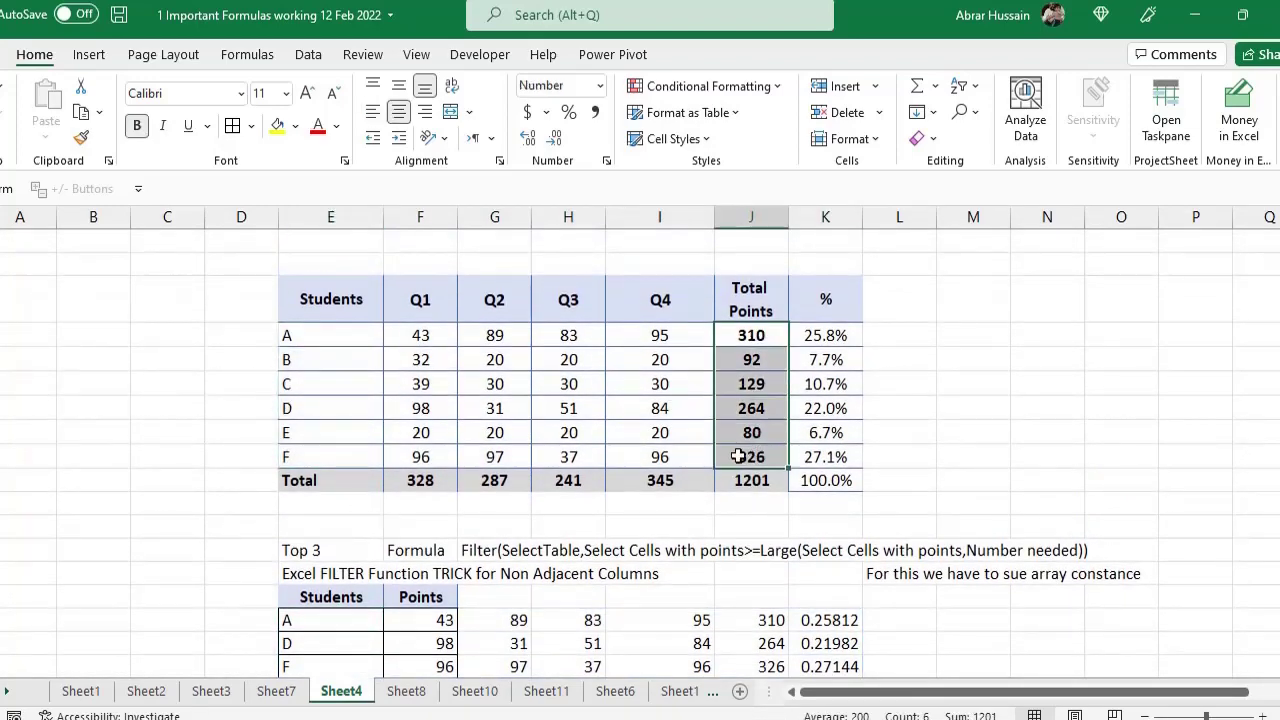
Step: Reopen the Top 3 formula and nest the existing FILTER inside a second, outer FILTER function
scroll(524, 473, down, 2)
scroll(524, 473, down, 1)
double_click(358, 449)
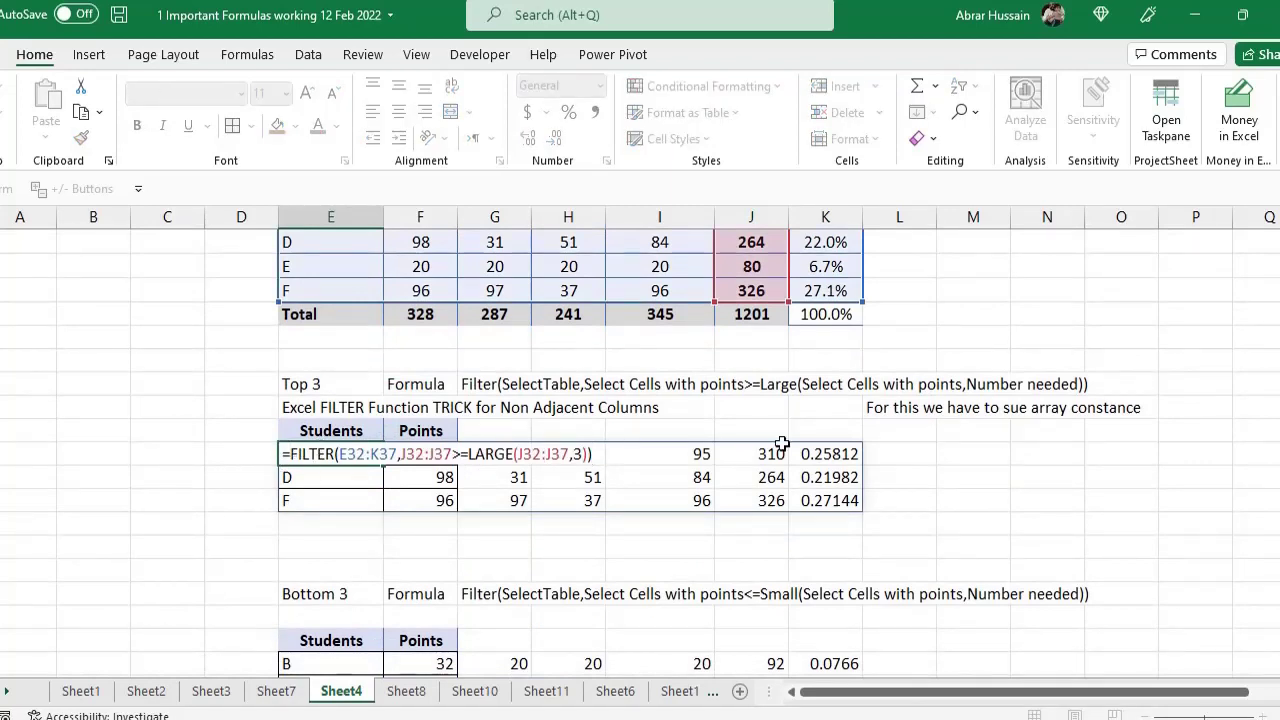
key(Home)
key(Right)
text(FILTE)
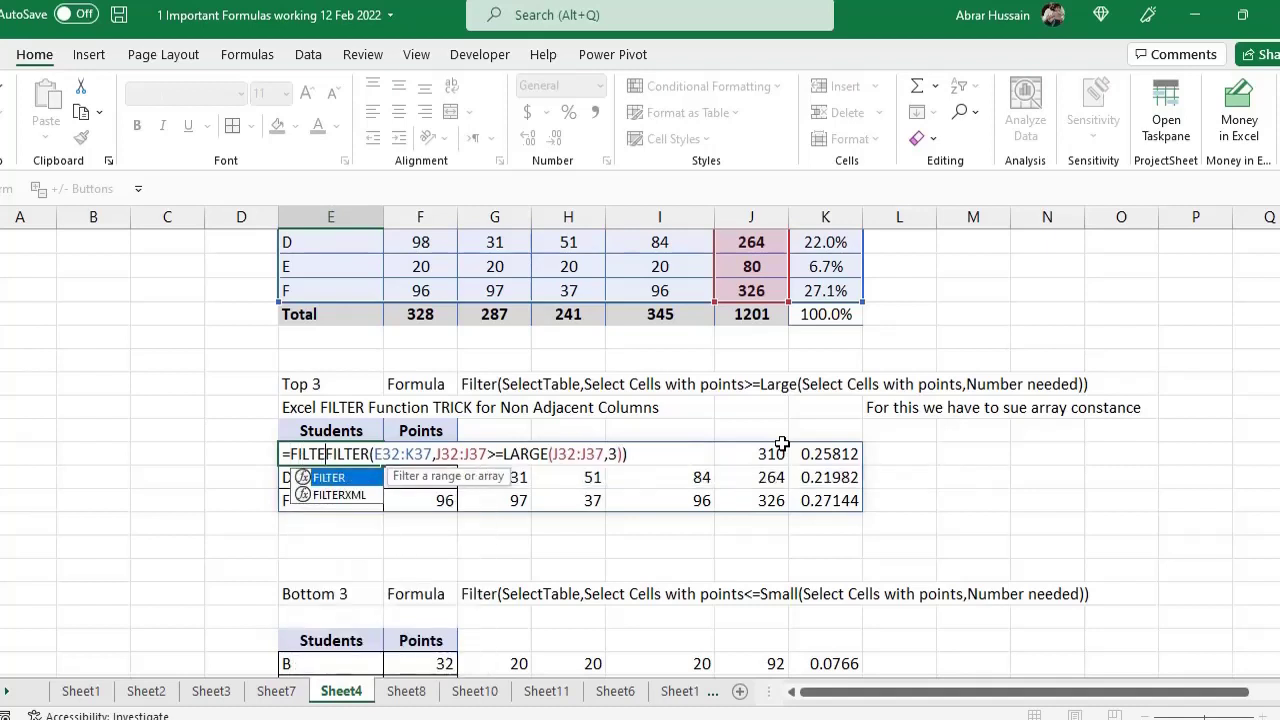
text(R(E32:K37)
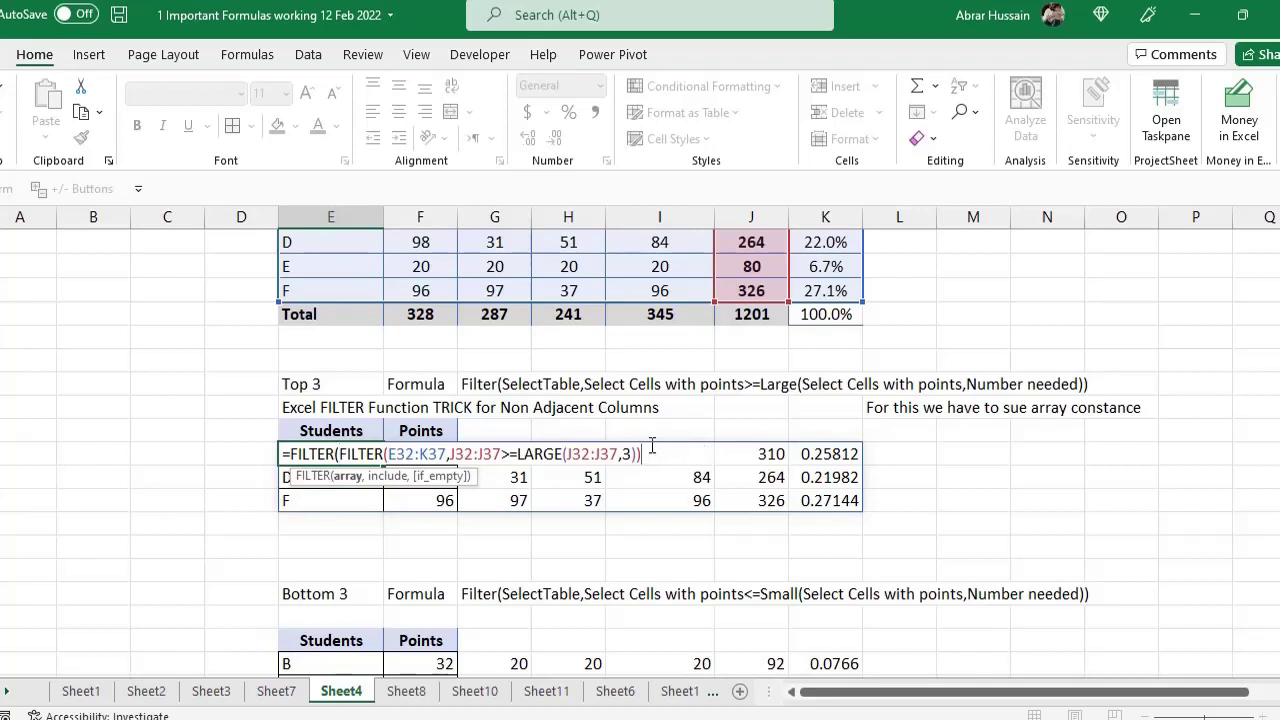
Step: Start the outer FILTER's include argument as a curly-bracket array constant with 1 for the Students column
text(,{)
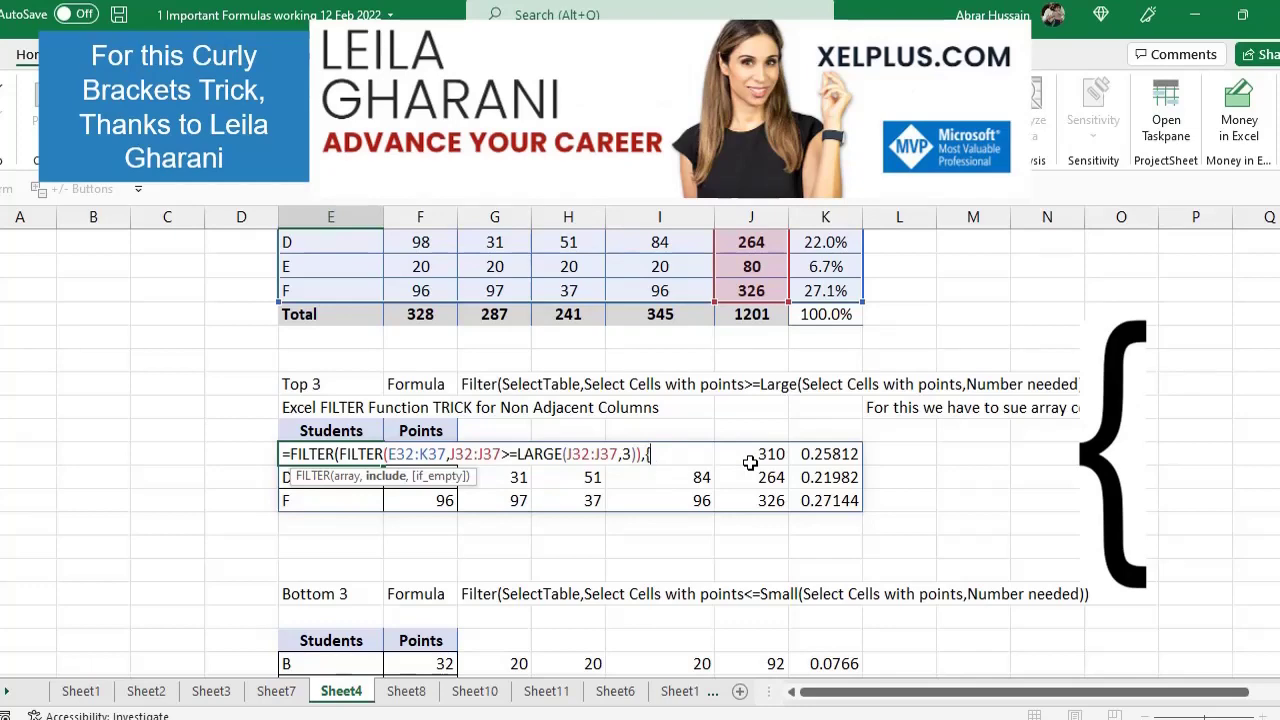
scroll(750, 462, up, 1)
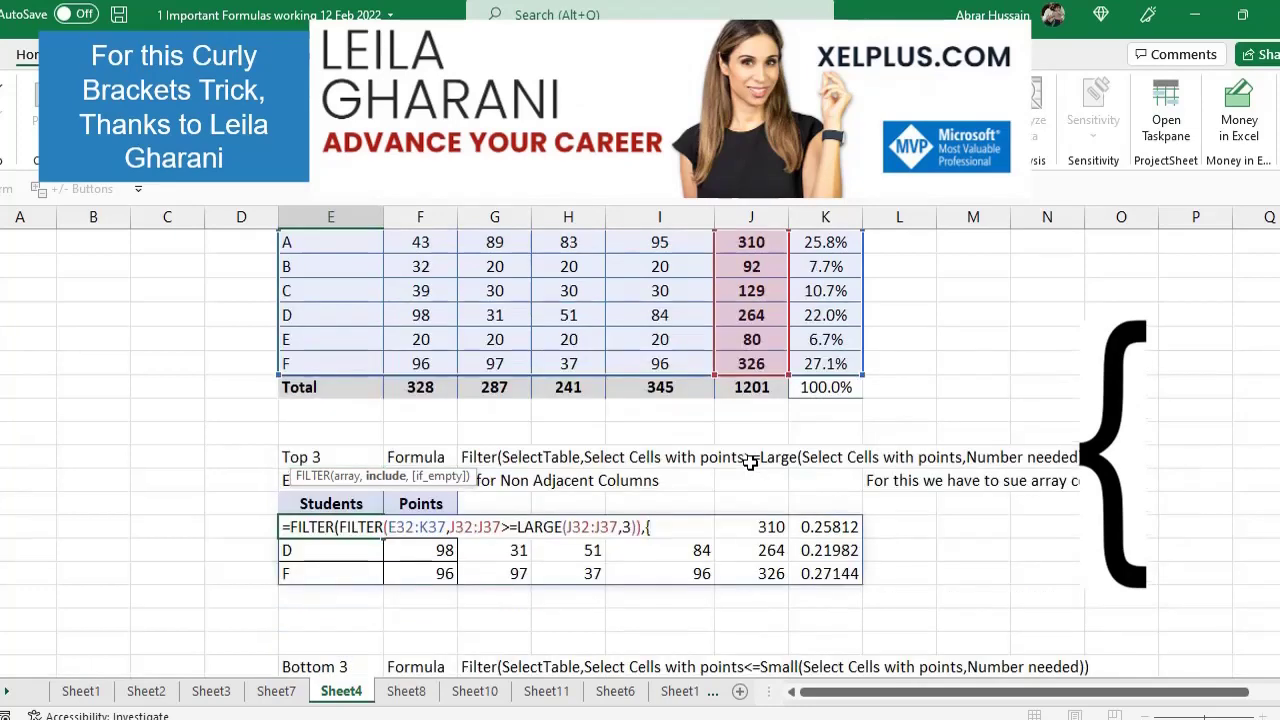
scroll(750, 462, up, 2)
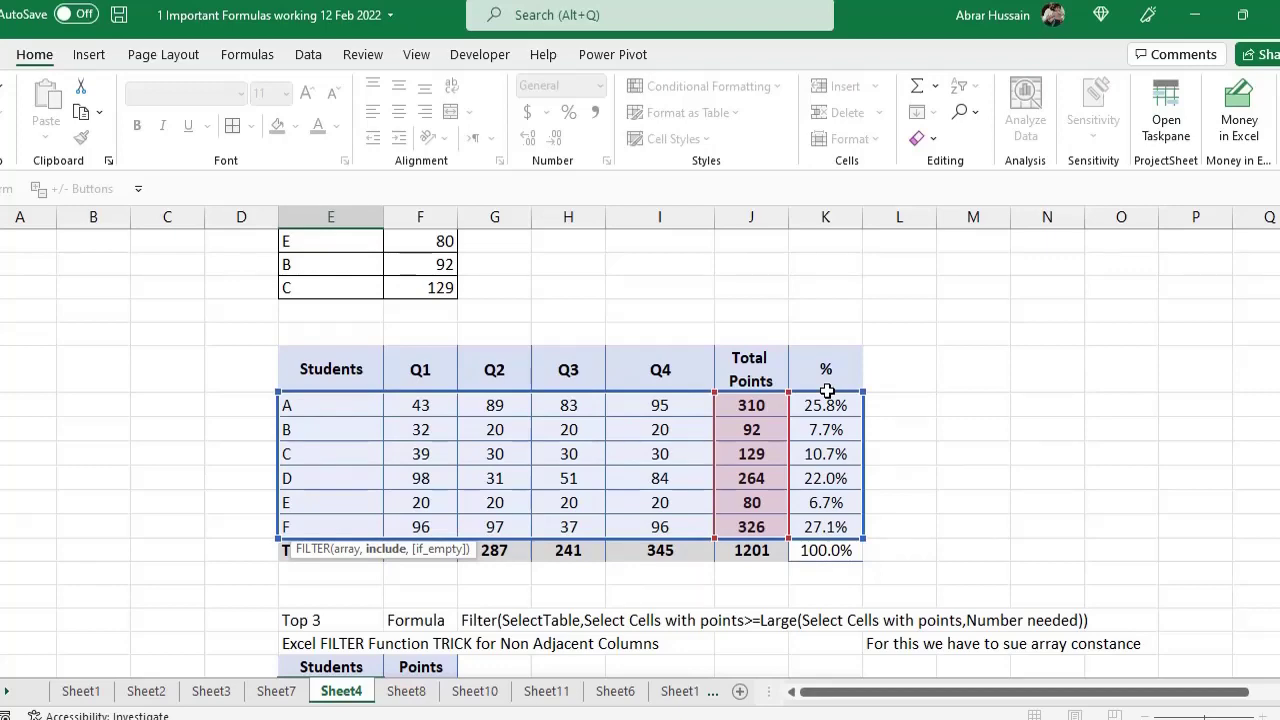
scroll(826, 392, down, 3)
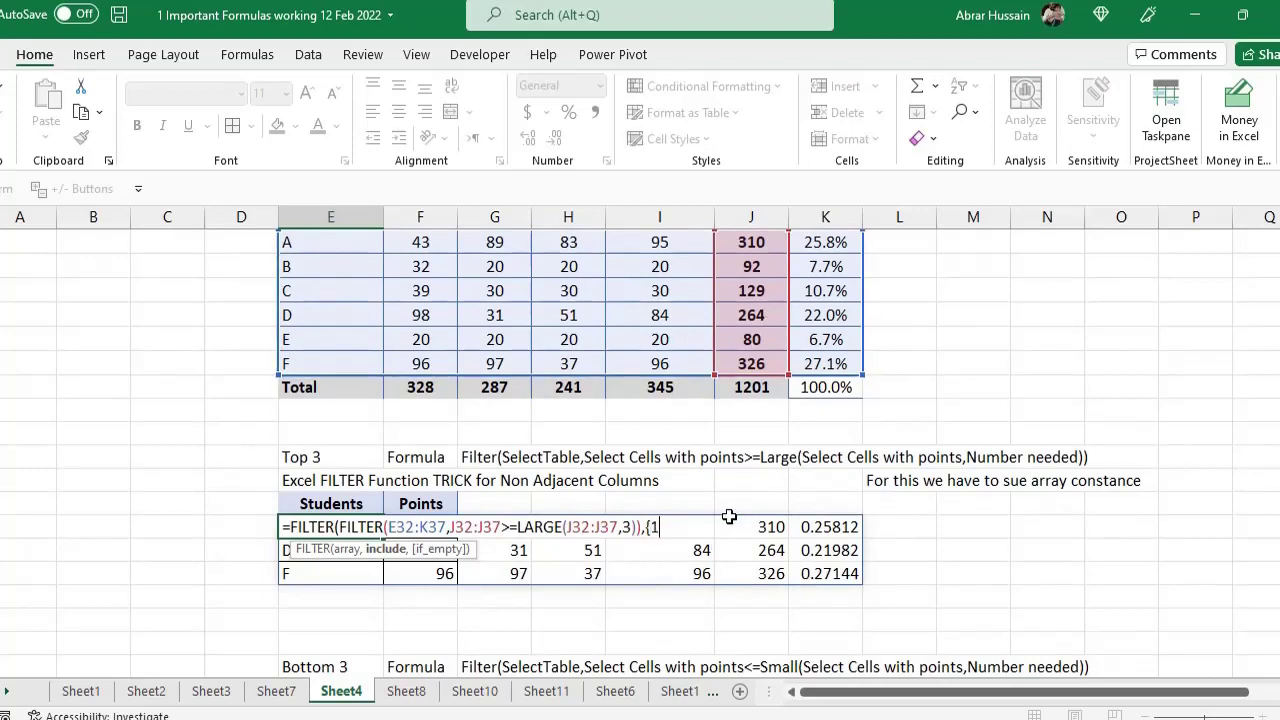
scroll(637, 467, up, 2)
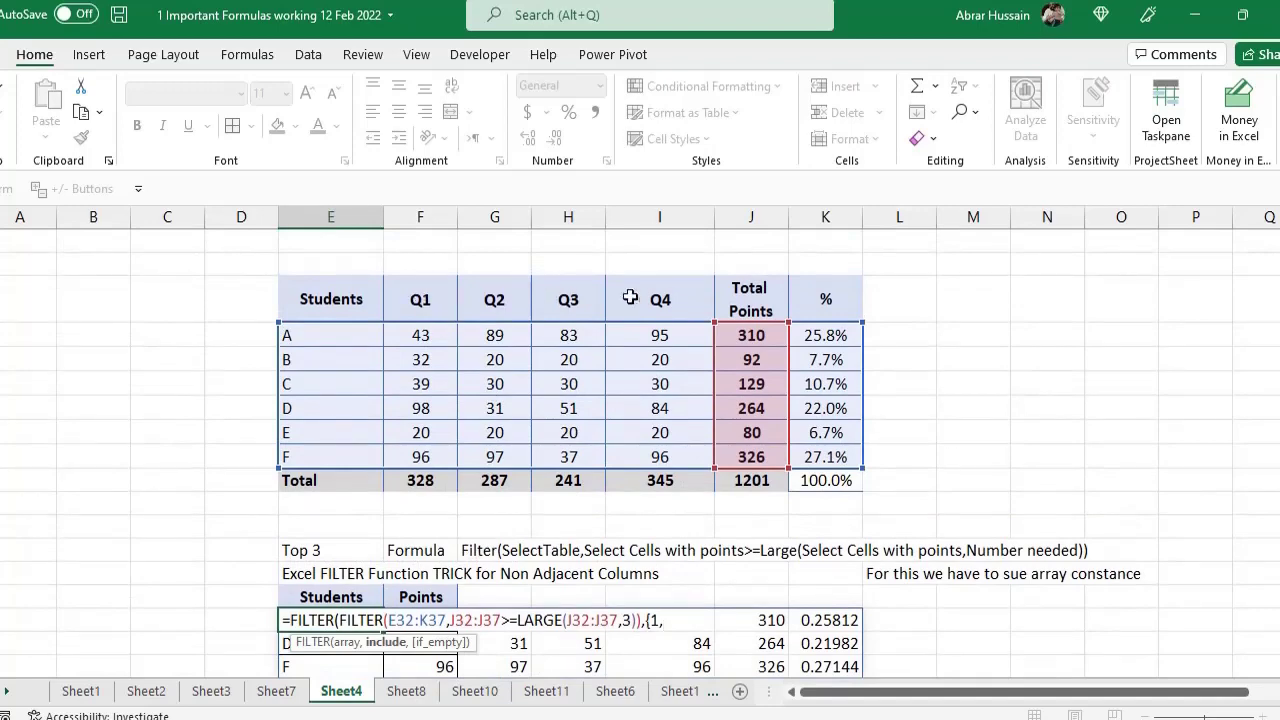
Step: Extend the outer FILTER's array constant with a 0 for each of the Q1 to Q4 columns
scroll(903, 539, down, 3)
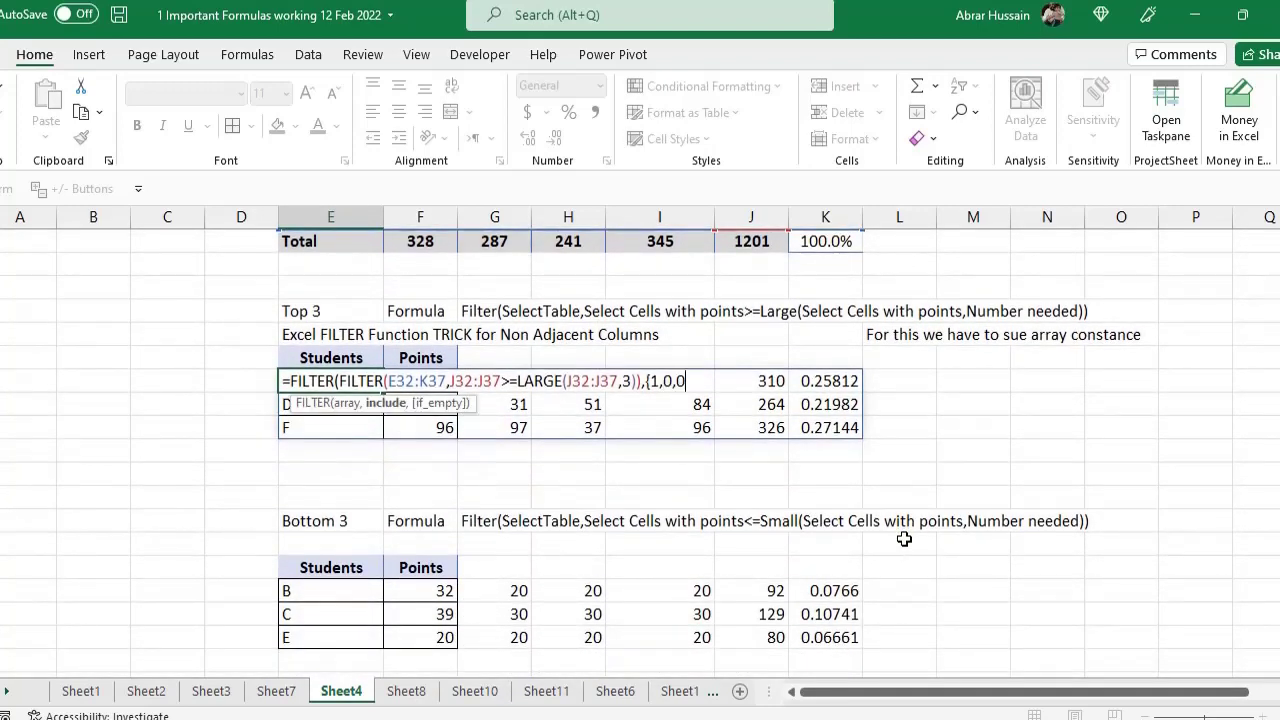
text(,0)
scroll(705, 388, up, 3)
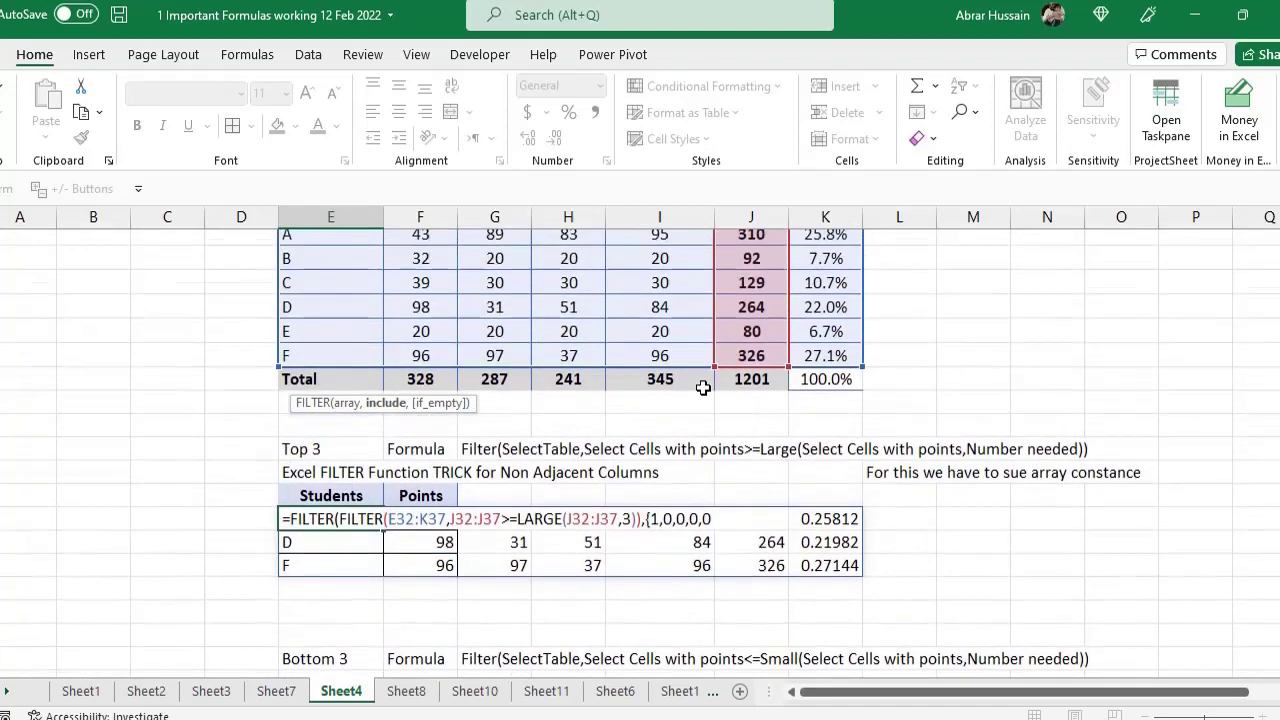
scroll(768, 528, down, 1)
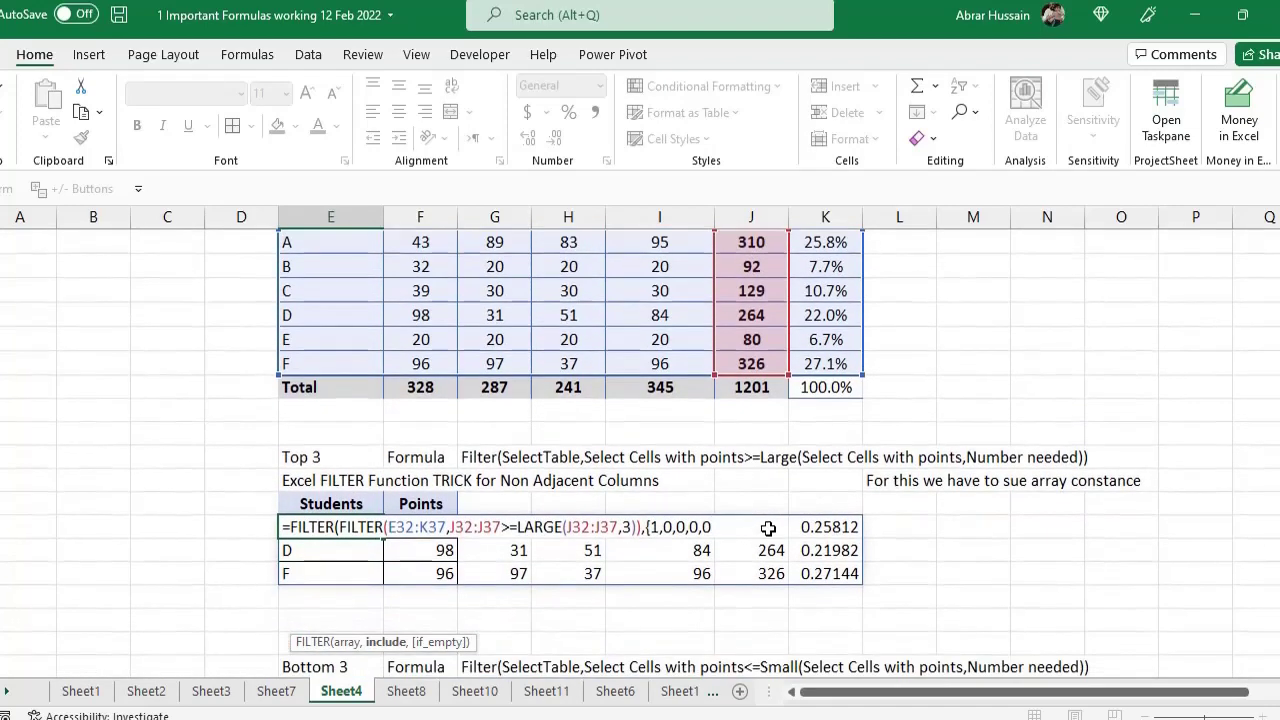
Step: Finish the array constant with 1 for Total Points and 0 for %, giving {1,0,0,0,0,1,0}, and enter the Top 3 formula
text(,)
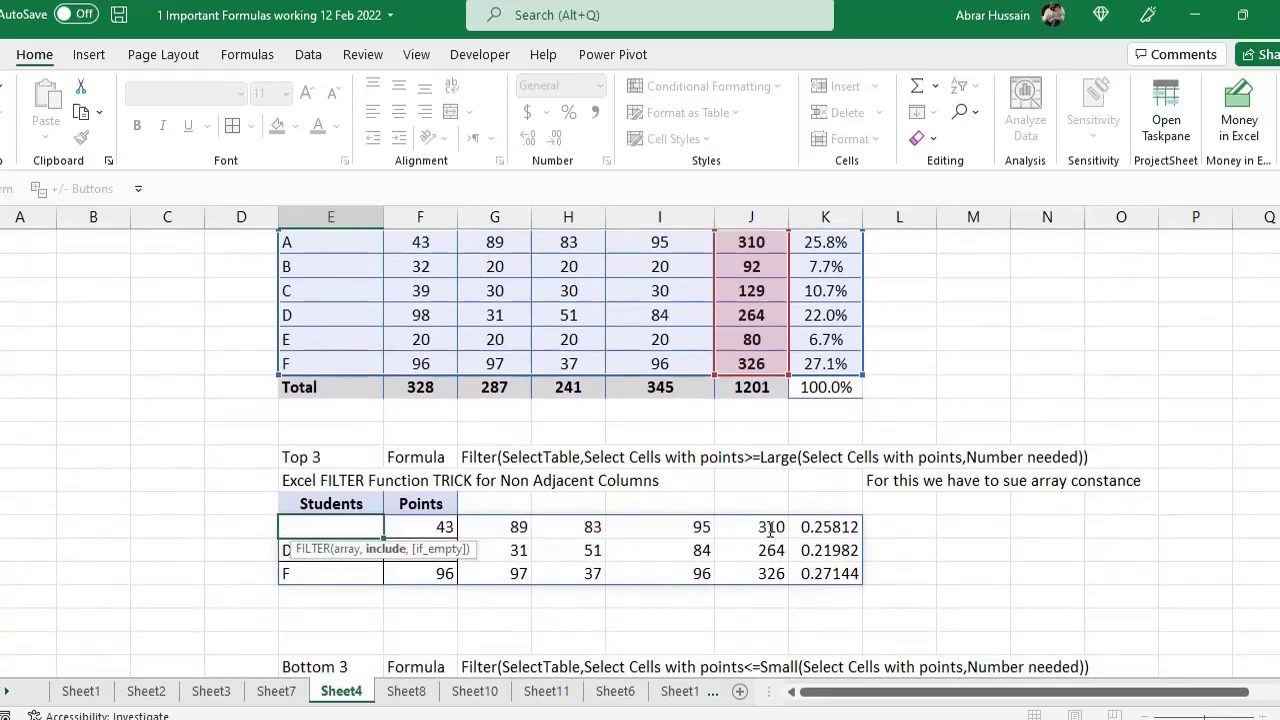
scroll(800, 450, up, 2)
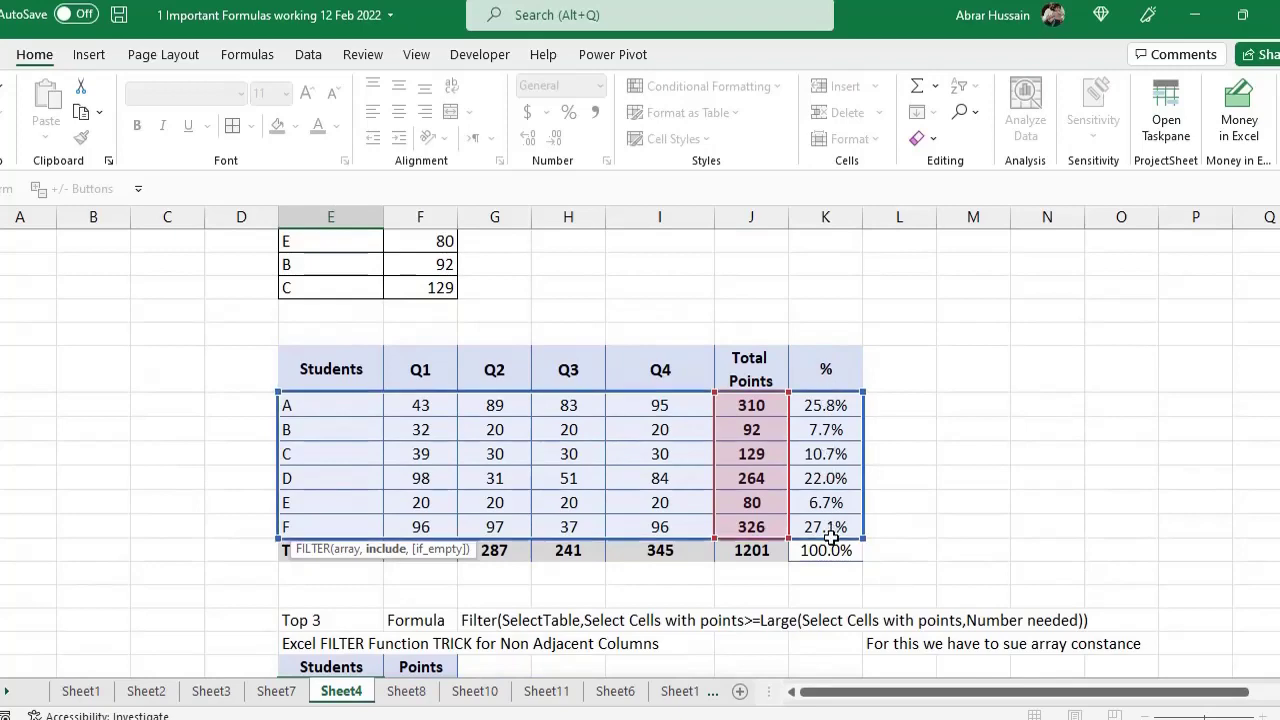
scroll(835, 530, down, 2)
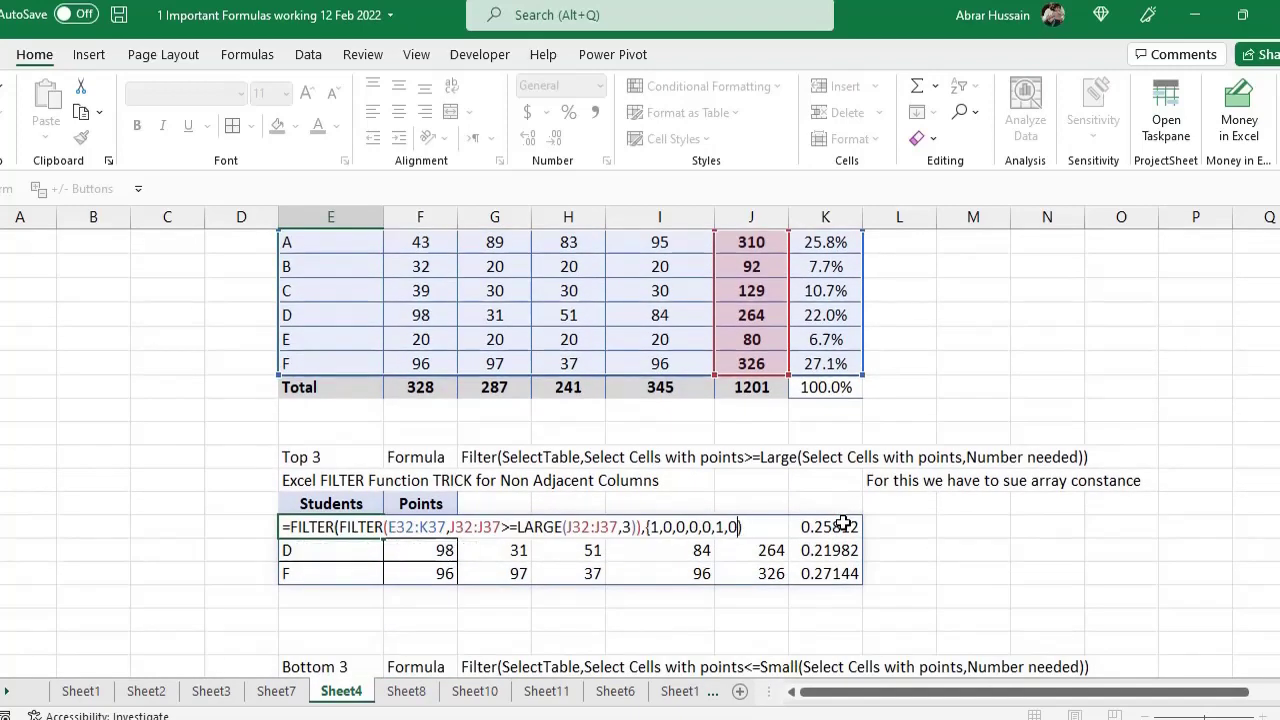
key(BackSpace)
text(}))
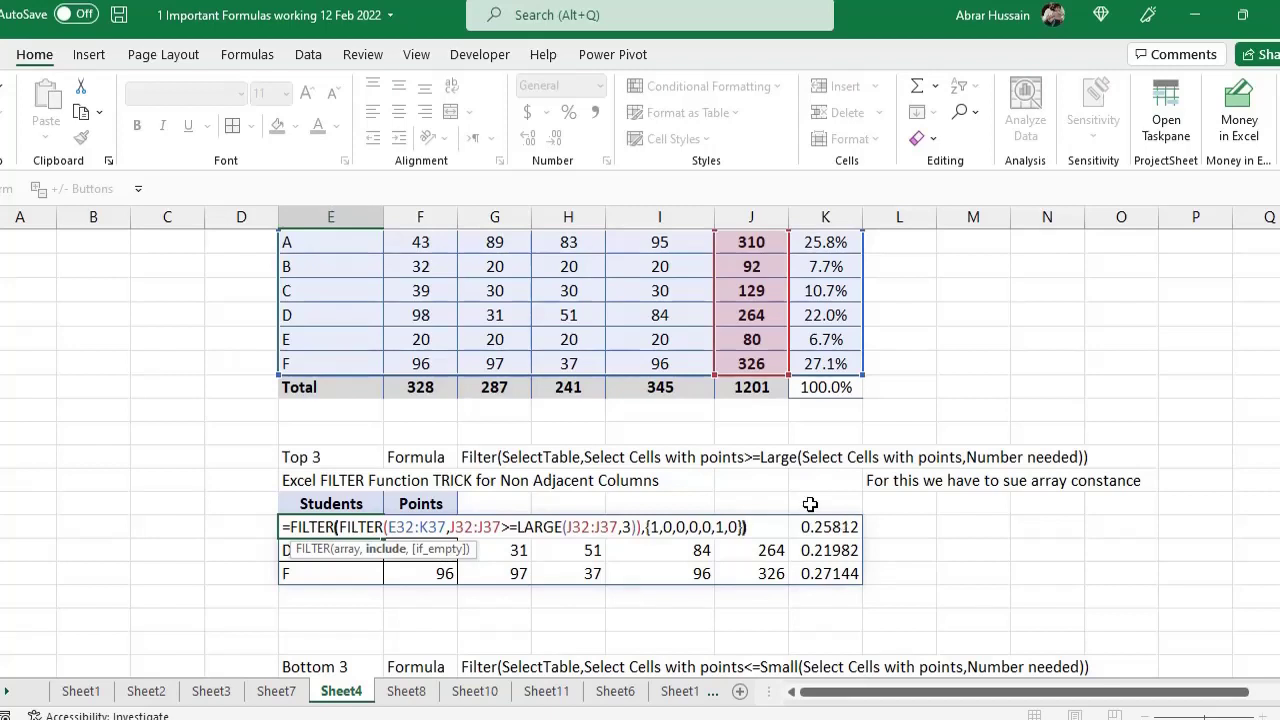
double_click(325, 529)
click(750, 527)
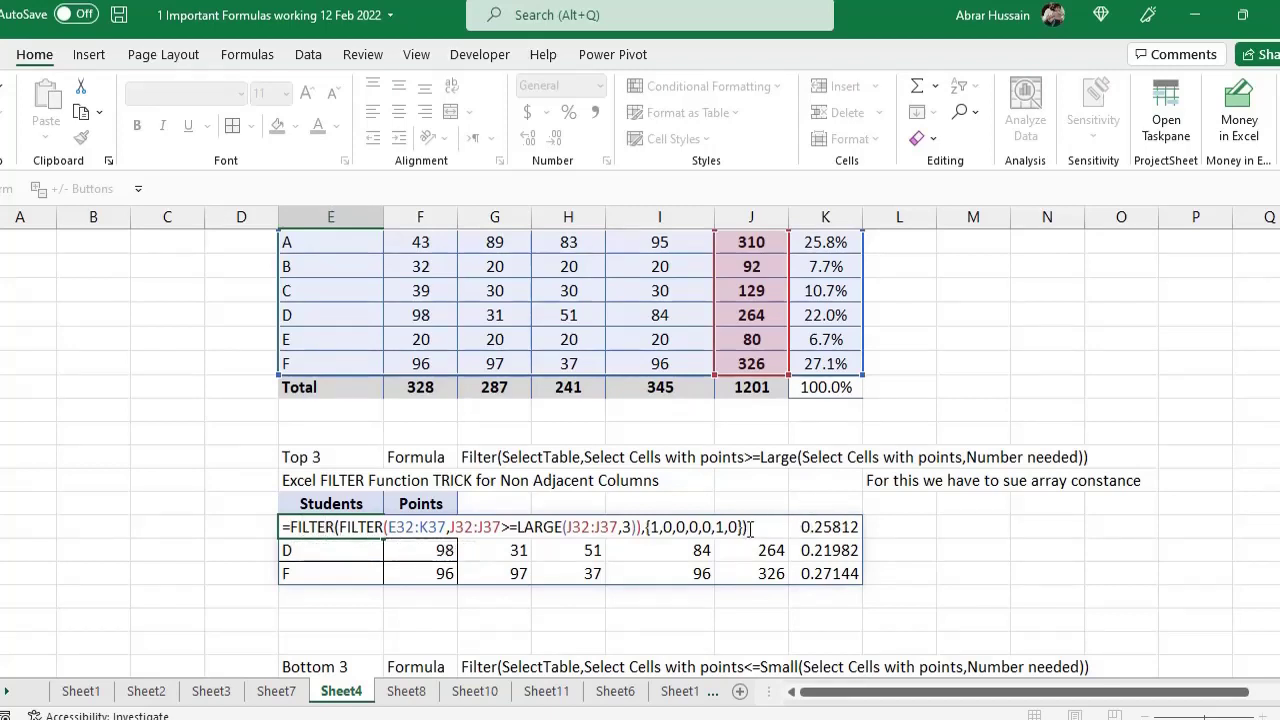
key(Return)
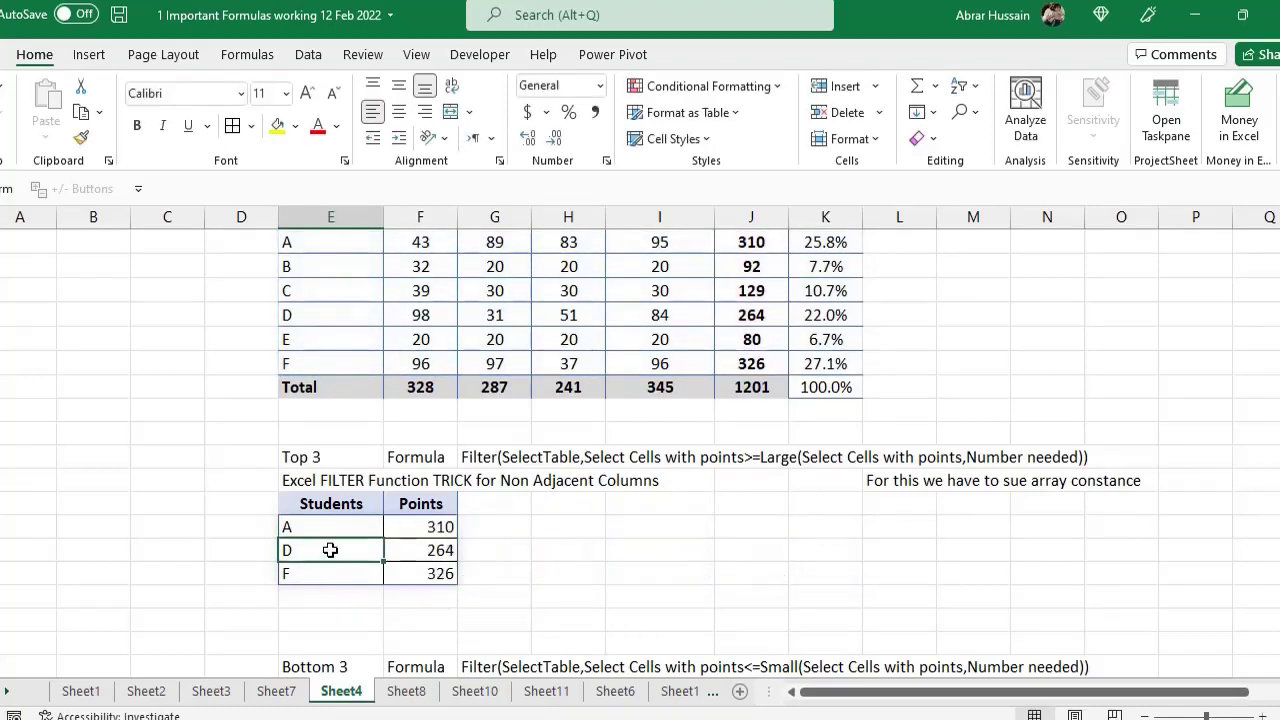
Step: Compare the Students and Points values in the Top 3 list with the source table
drag(316, 530, 320, 574)
click(424, 530)
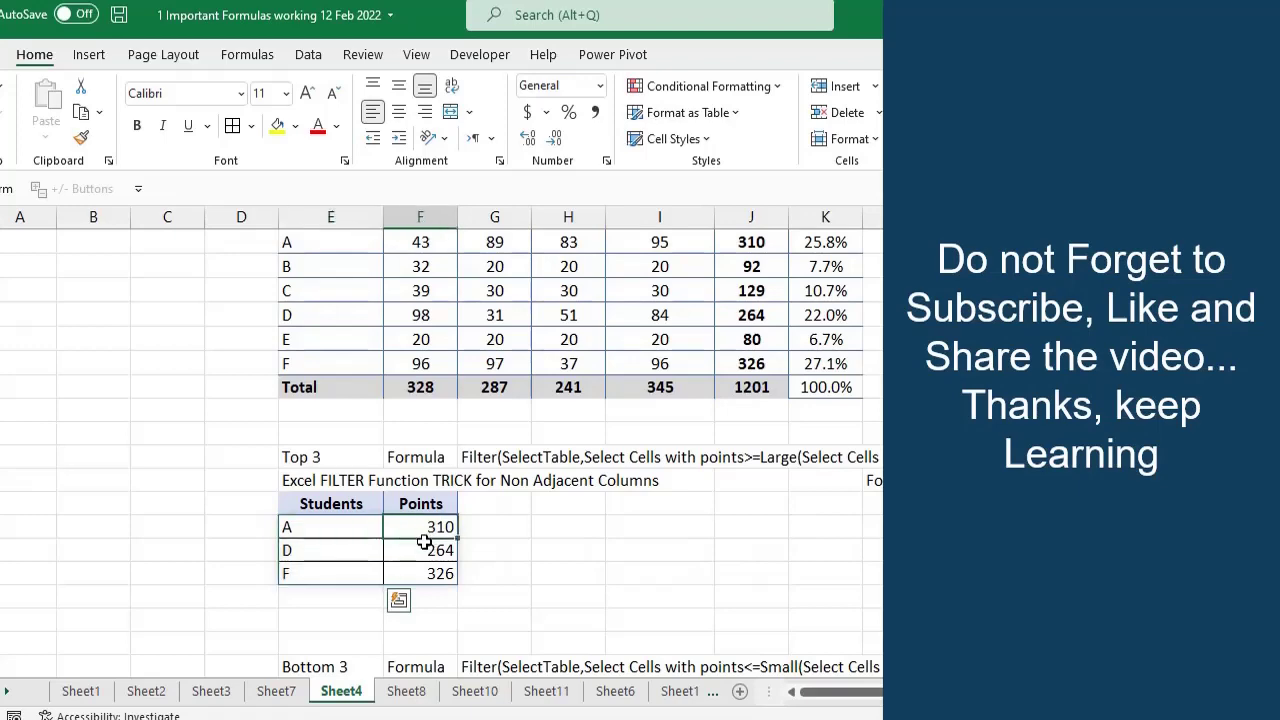
drag(424, 542, 423, 565)
scroll(381, 430, up, 2)
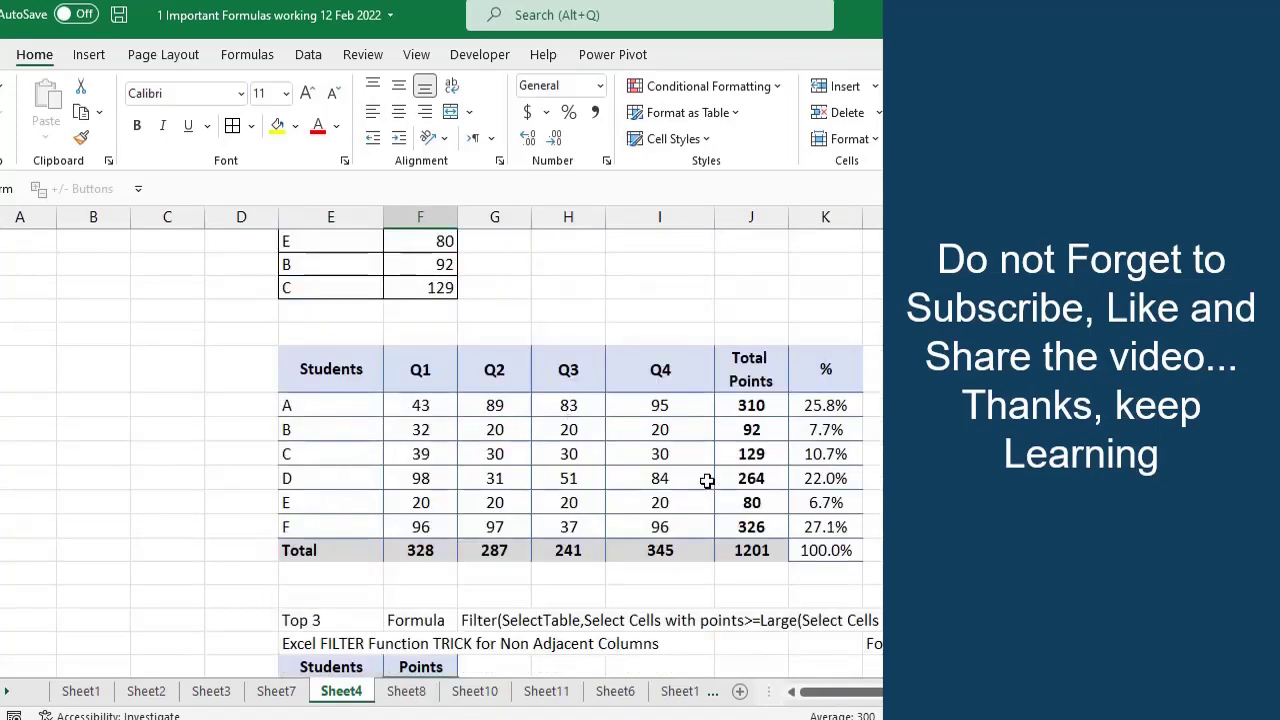
scroll(707, 481, down, 2)
click(440, 527)
key(Delete)
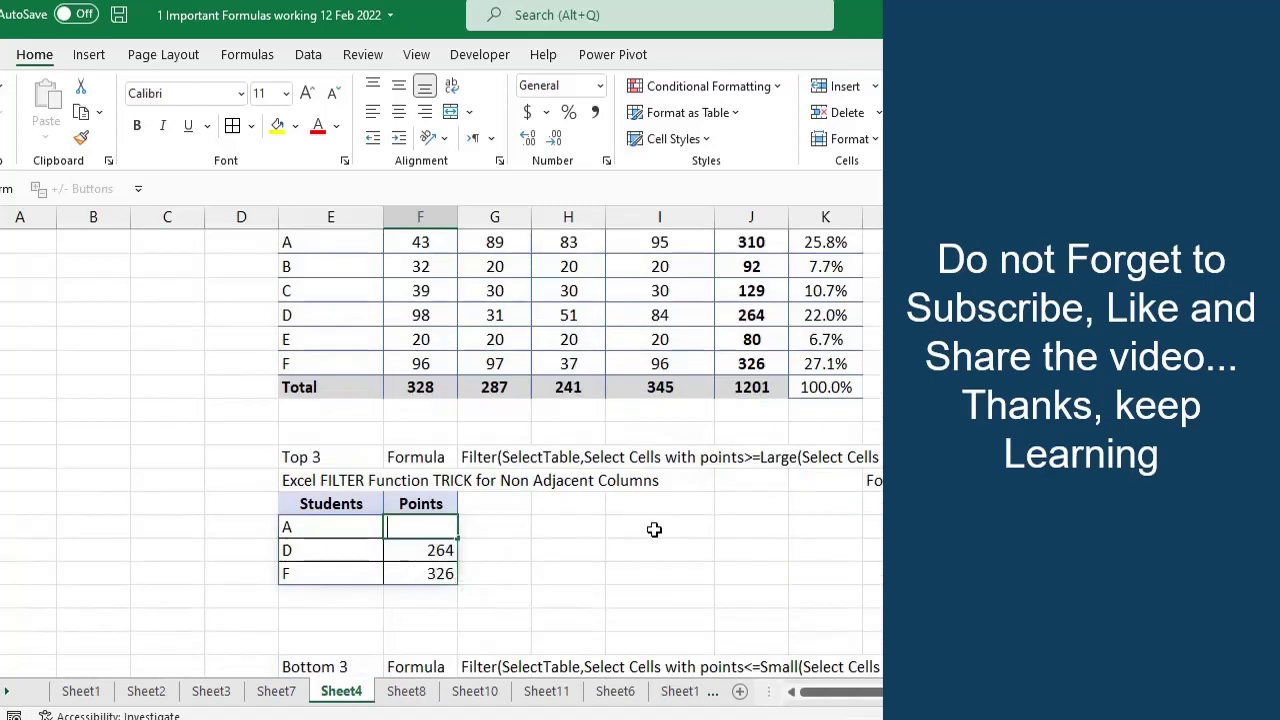
key(ctrl+z)
Step: Review the inner FILTER, outer FILTER and array constant in the Top 3 formula, leaving the formula as it is
double_click(335, 527)
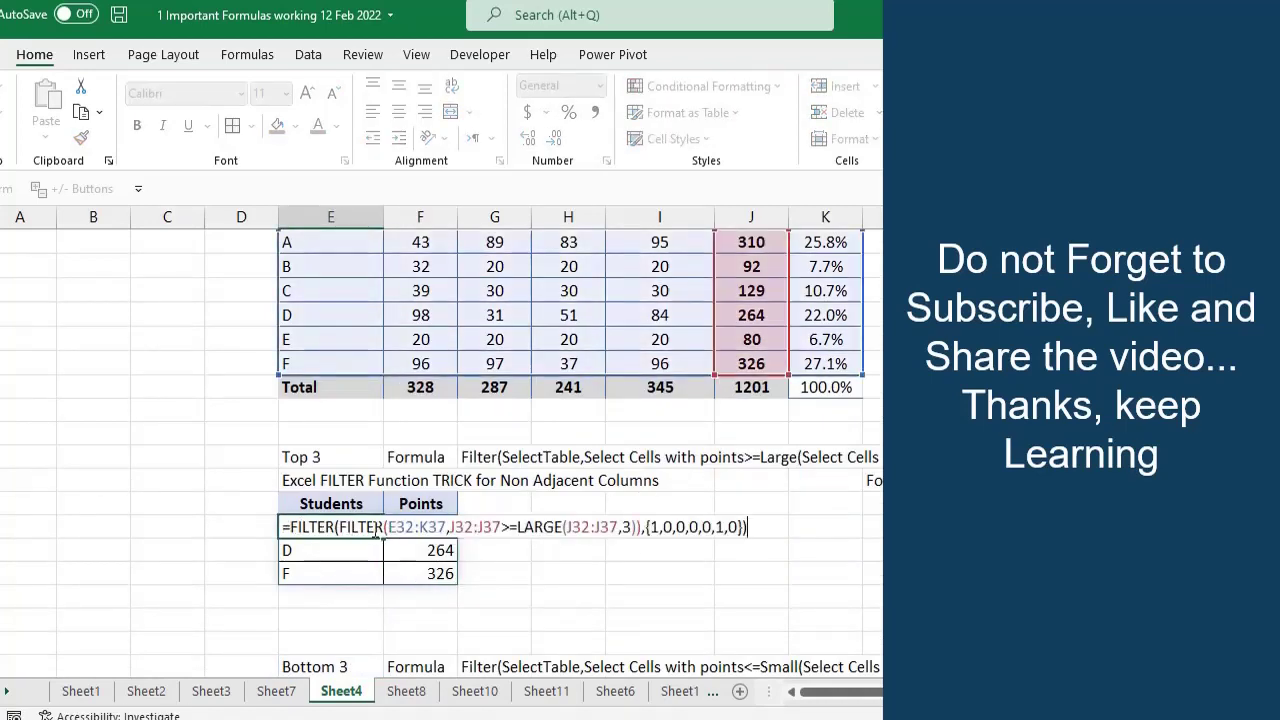
click(594, 527)
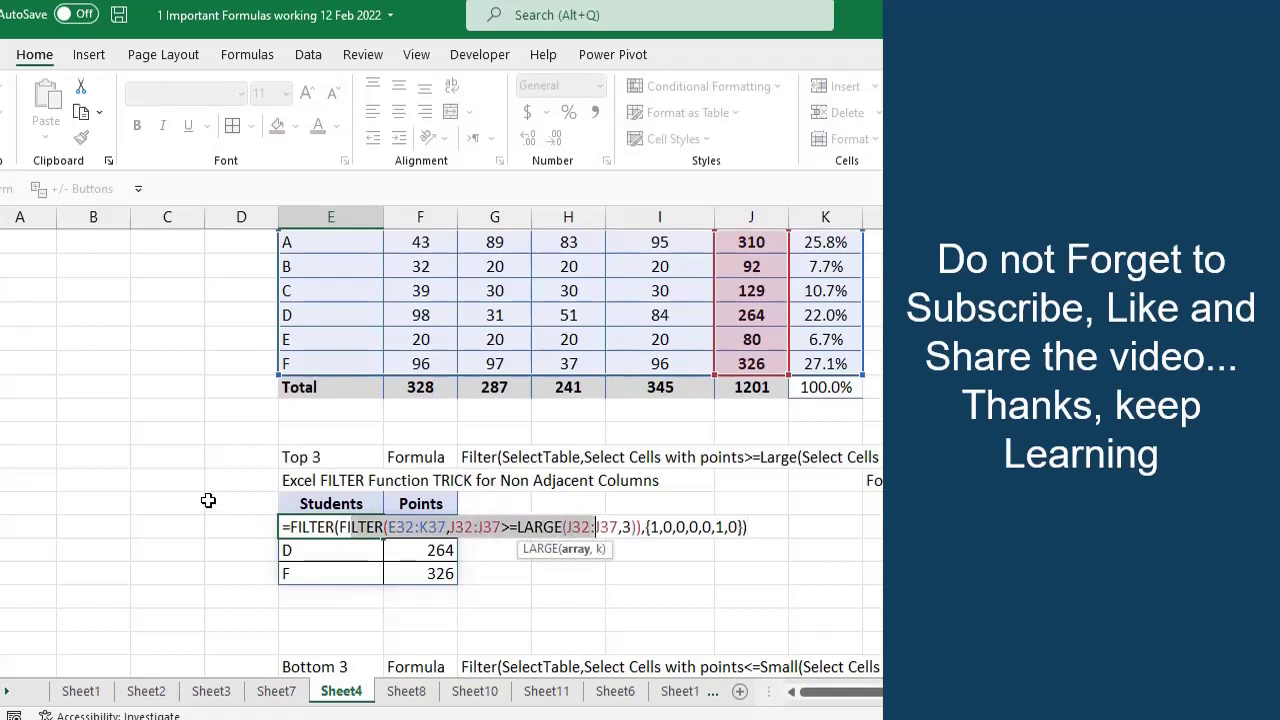
drag(289, 528, 330, 530)
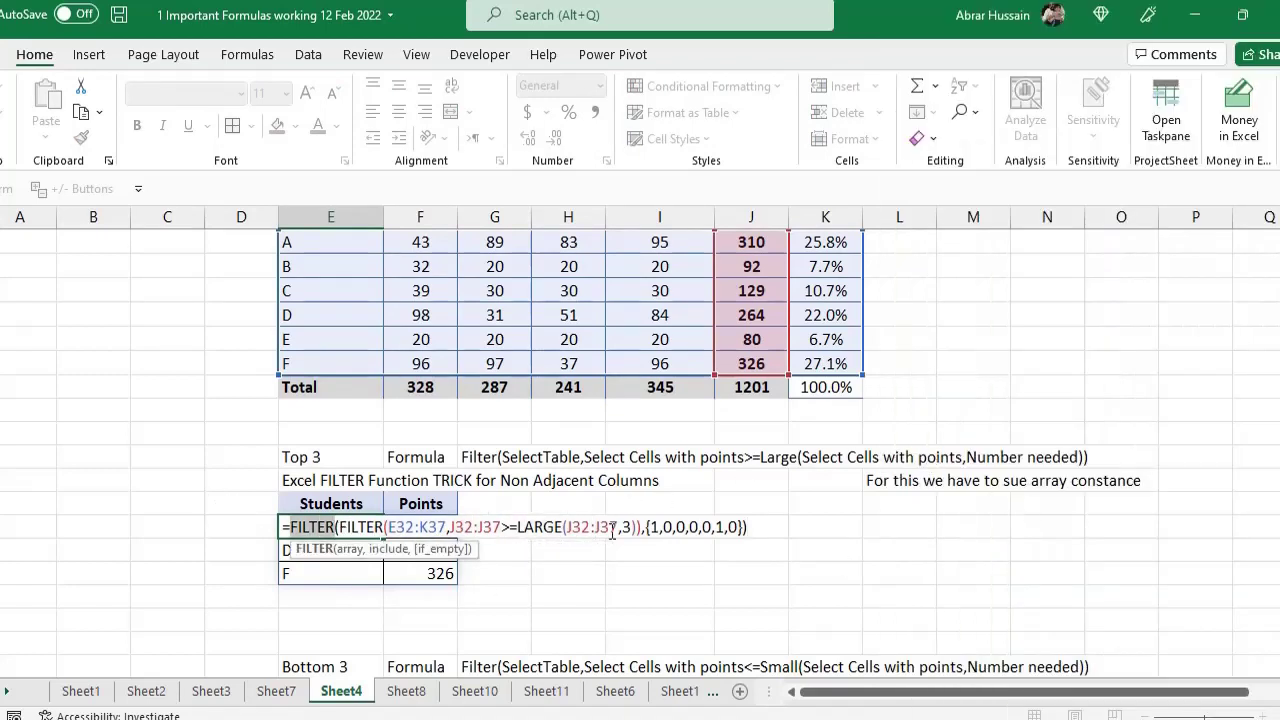
drag(648, 527, 732, 527)
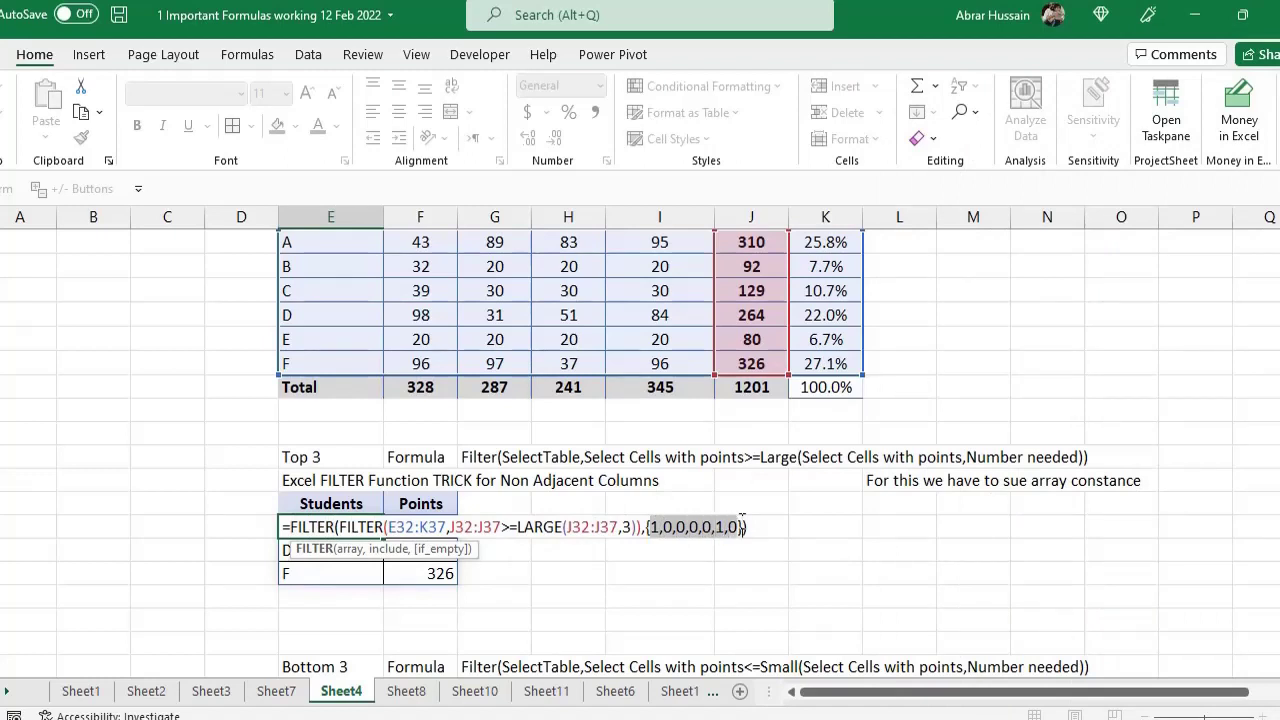
key(Return)
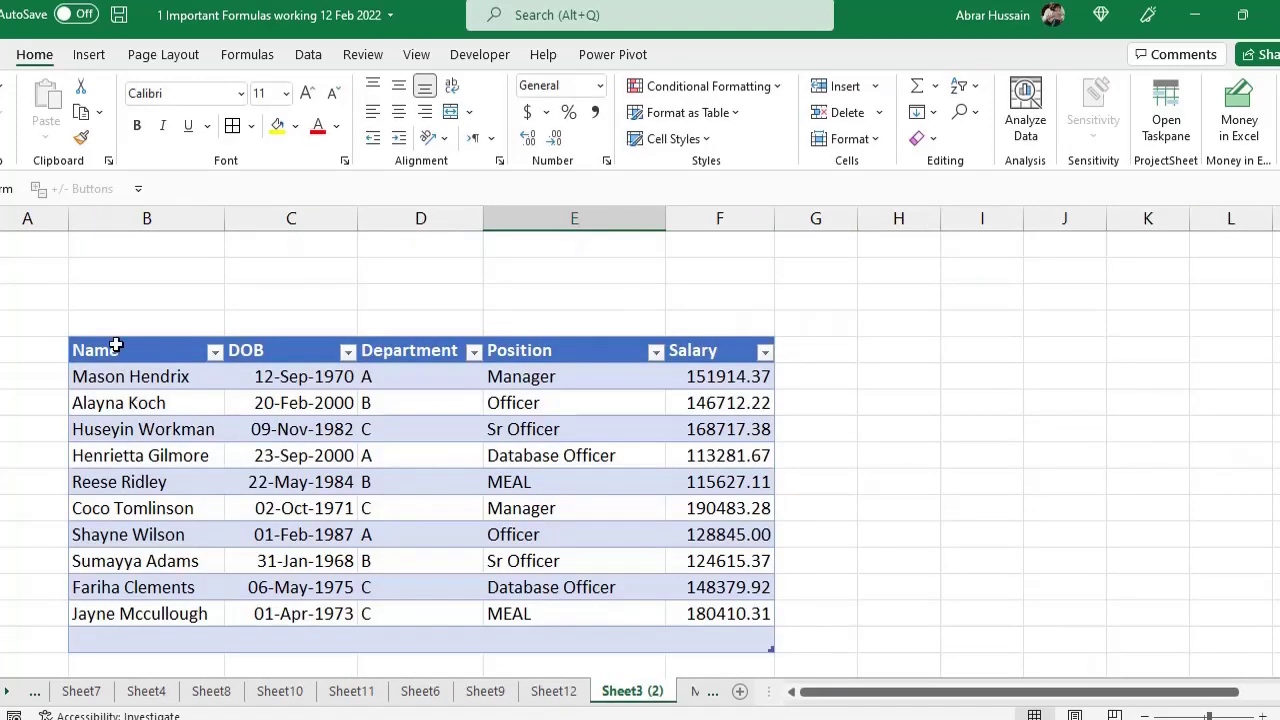
Step: Examine the Name, DOB, Department, Position and Salary columns of the employee table on Sheet3 (2)
drag(116, 346, 614, 561)
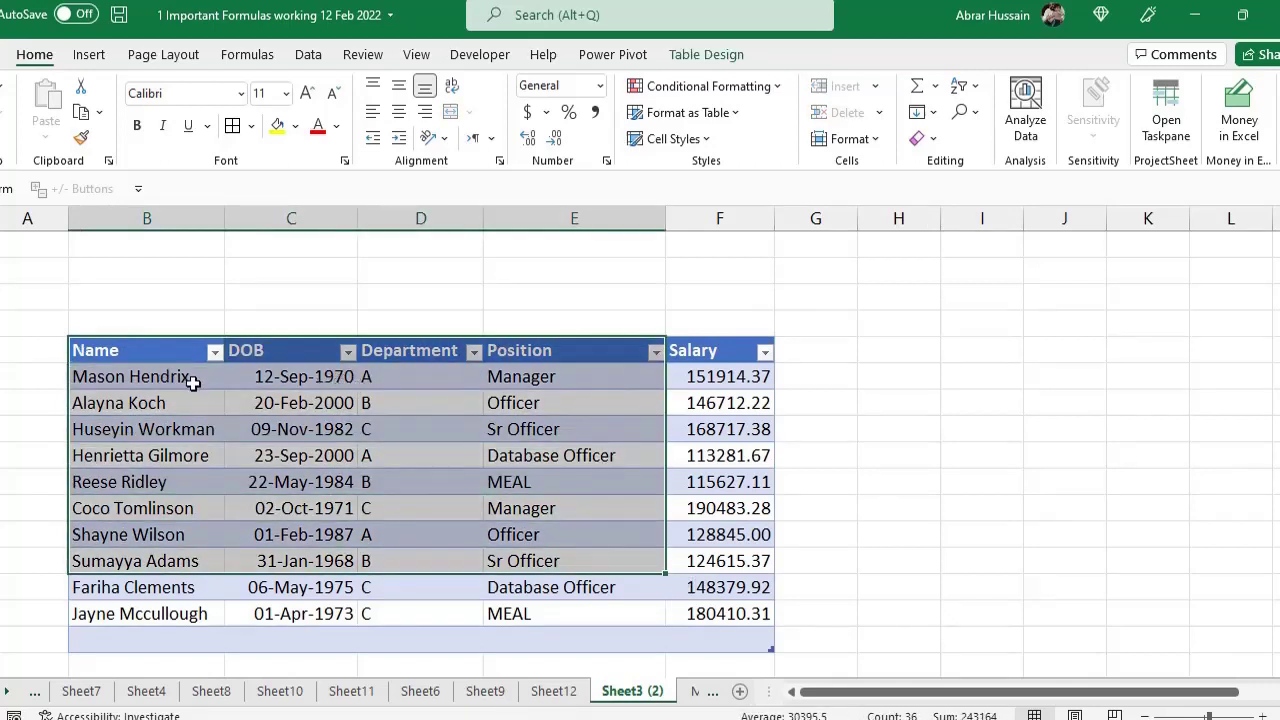
drag(177, 350, 350, 430)
key(ctrl+v)
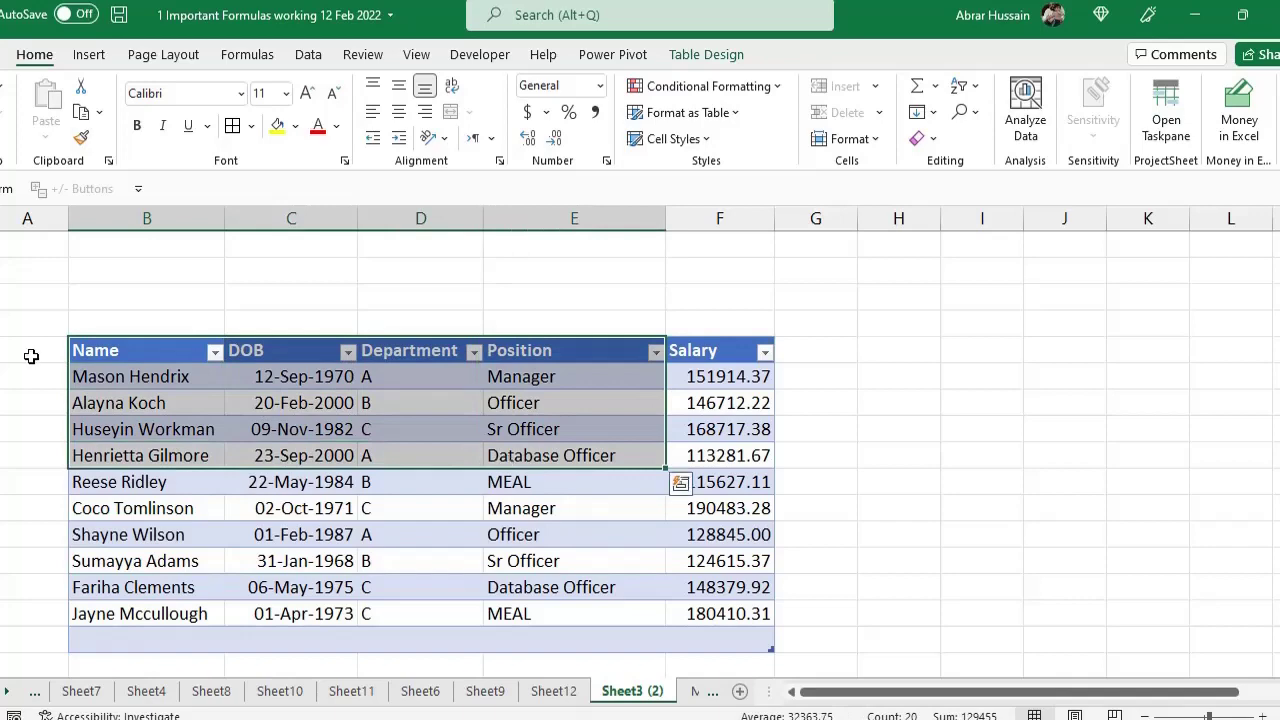
click(400, 350)
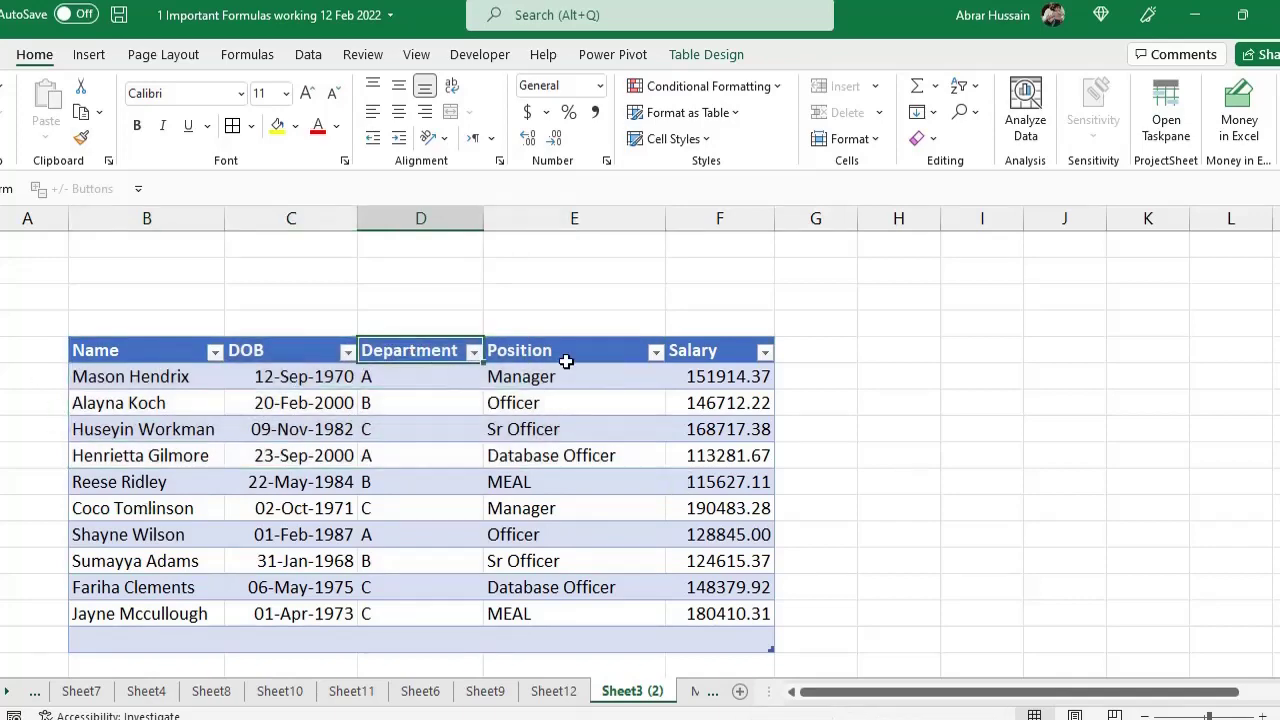
click(565, 350)
click(715, 350)
scroll(479, 508, down, 4)
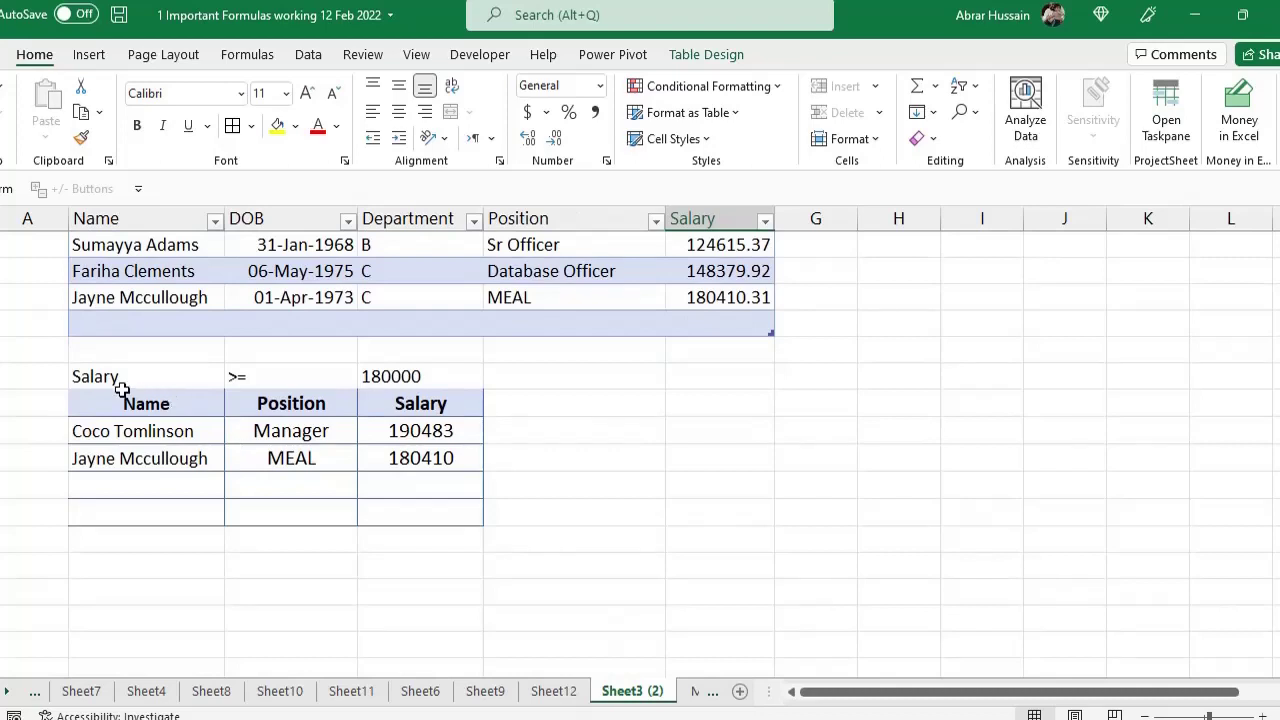
Step: Examine the Name, Position and Salary result table and its salary criterion below the employee table
click(142, 398)
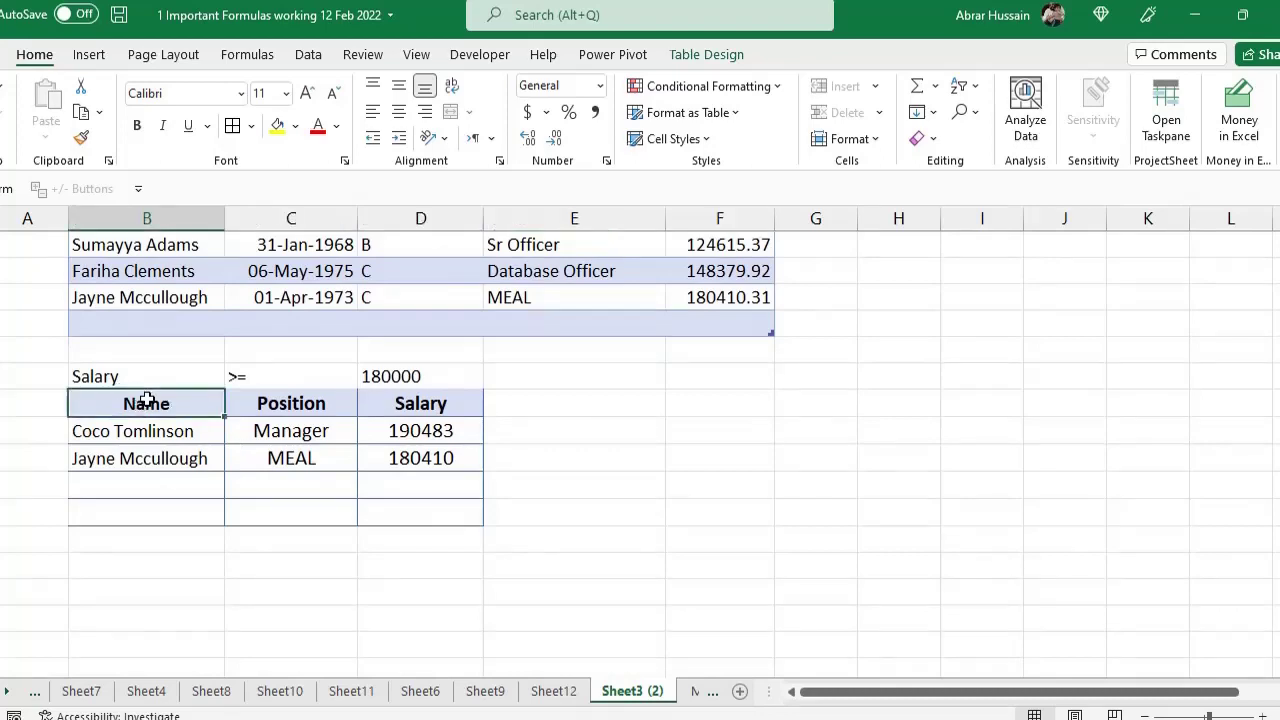
click(314, 402)
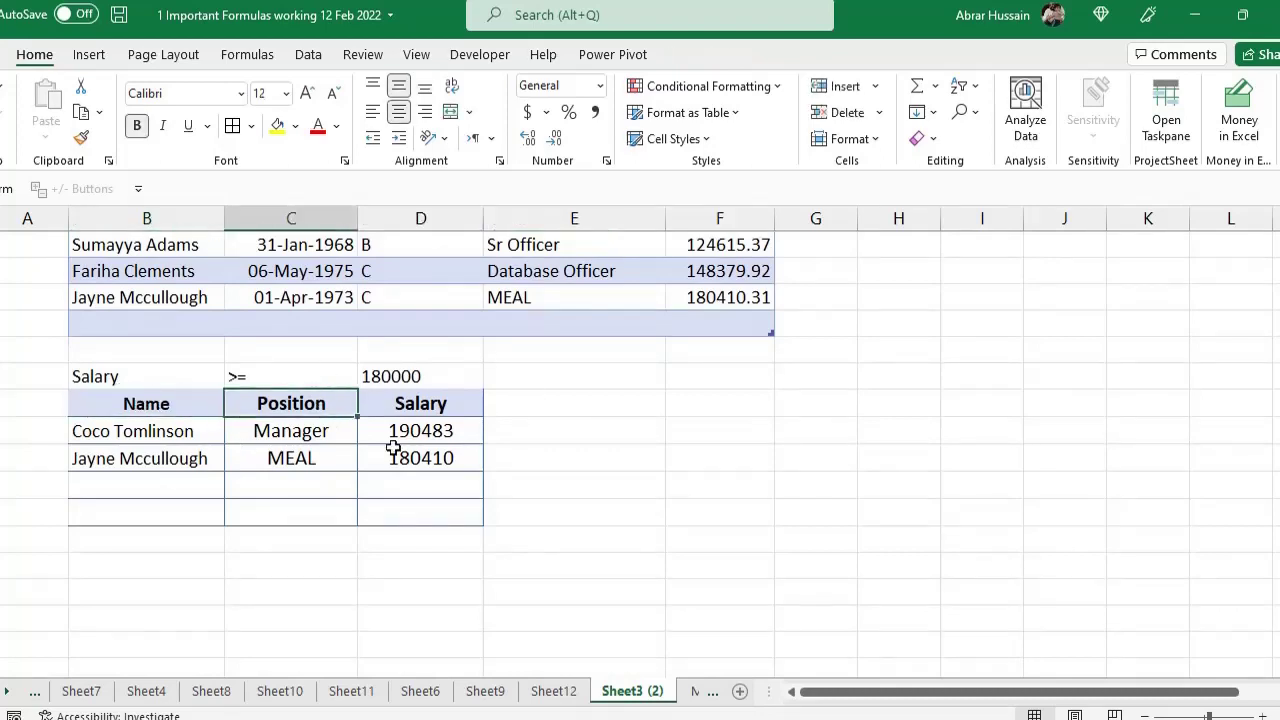
click(436, 402)
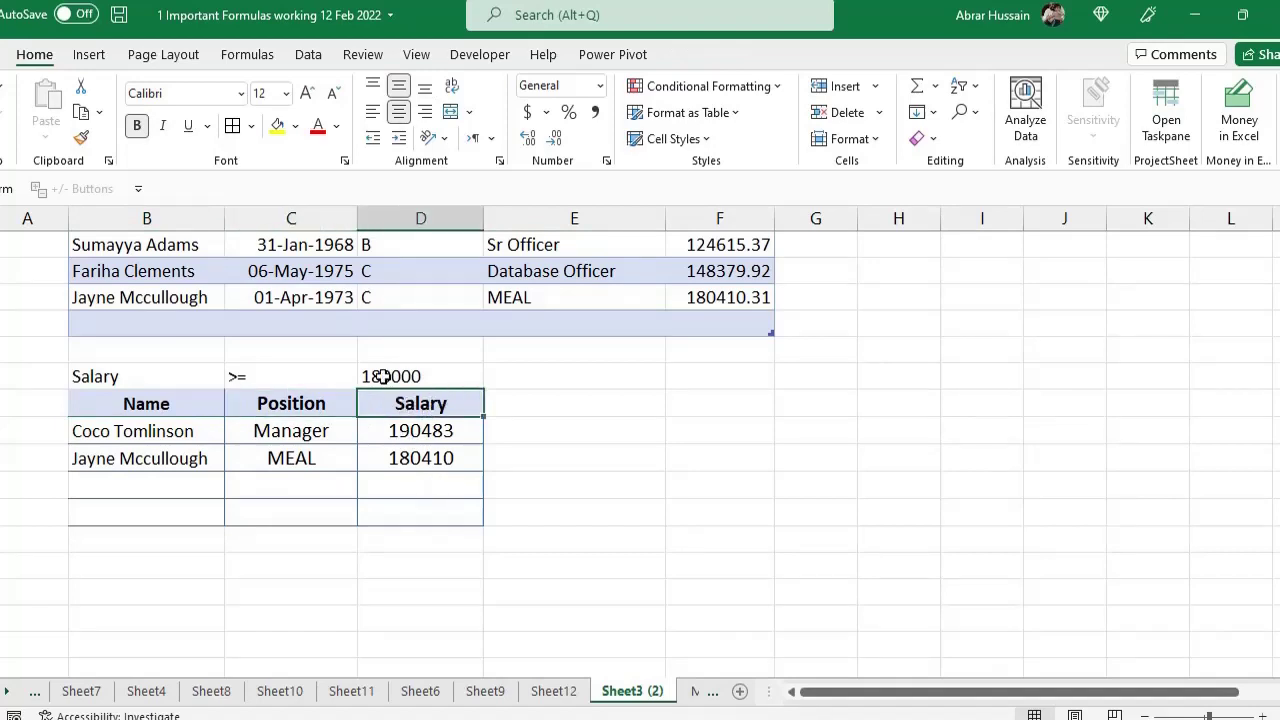
drag(395, 377, 143, 372)
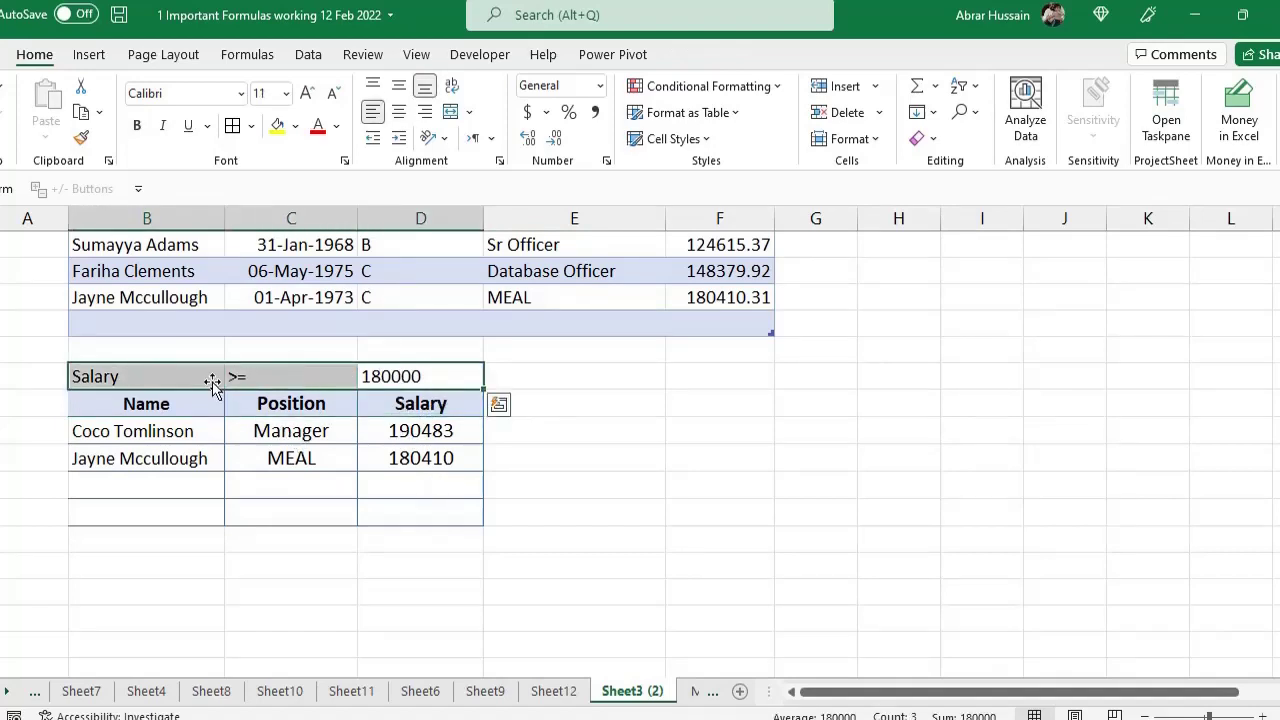
click(134, 374)
click(290, 376)
click(400, 376)
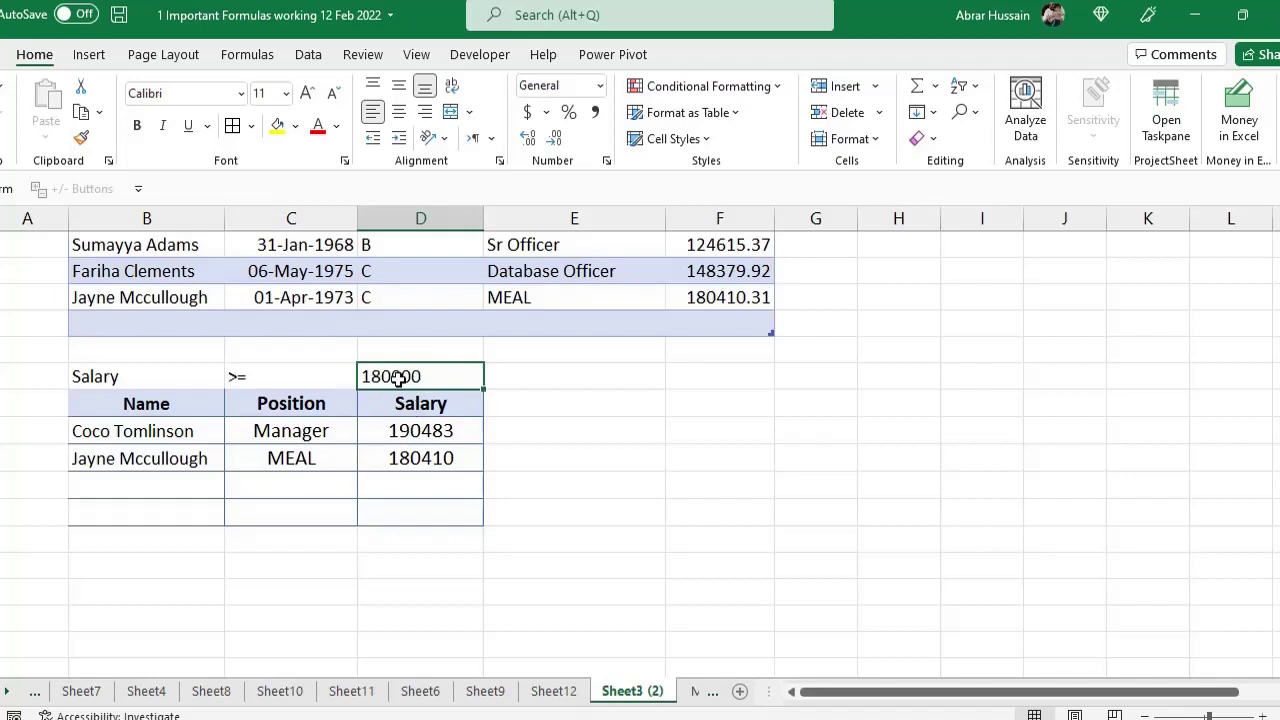
drag(126, 431, 416, 452)
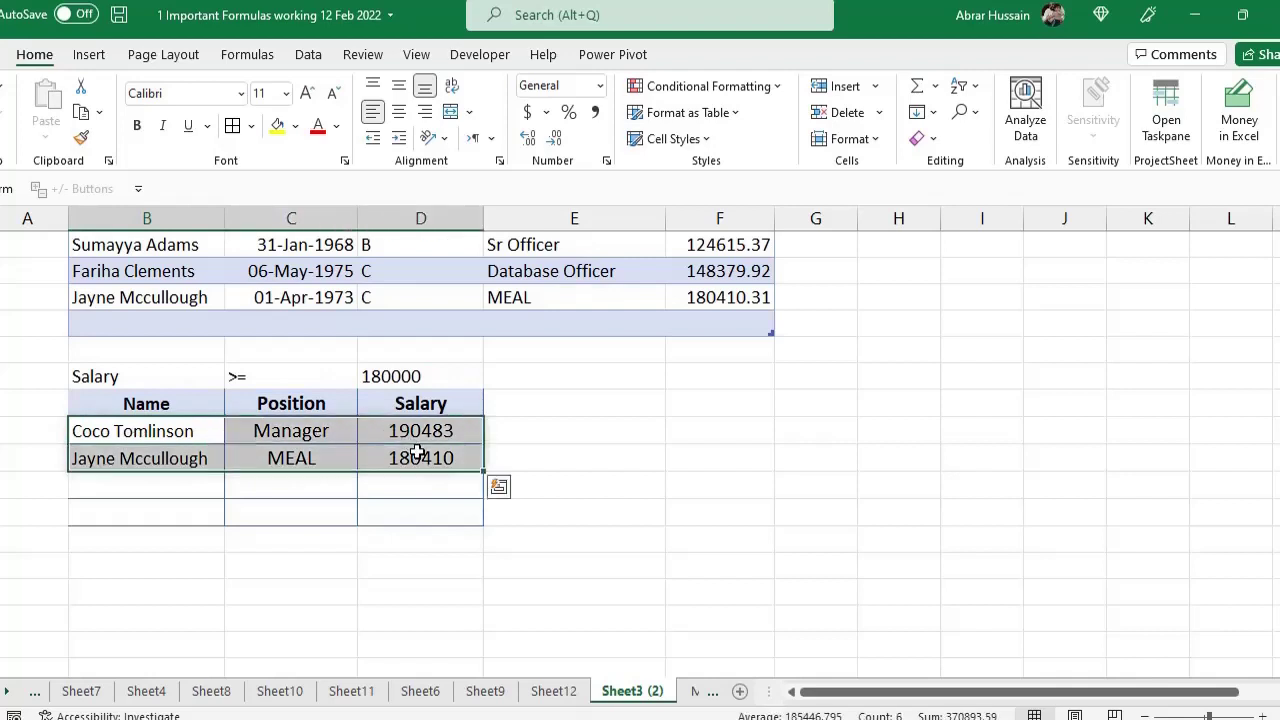
click(120, 370)
click(425, 377)
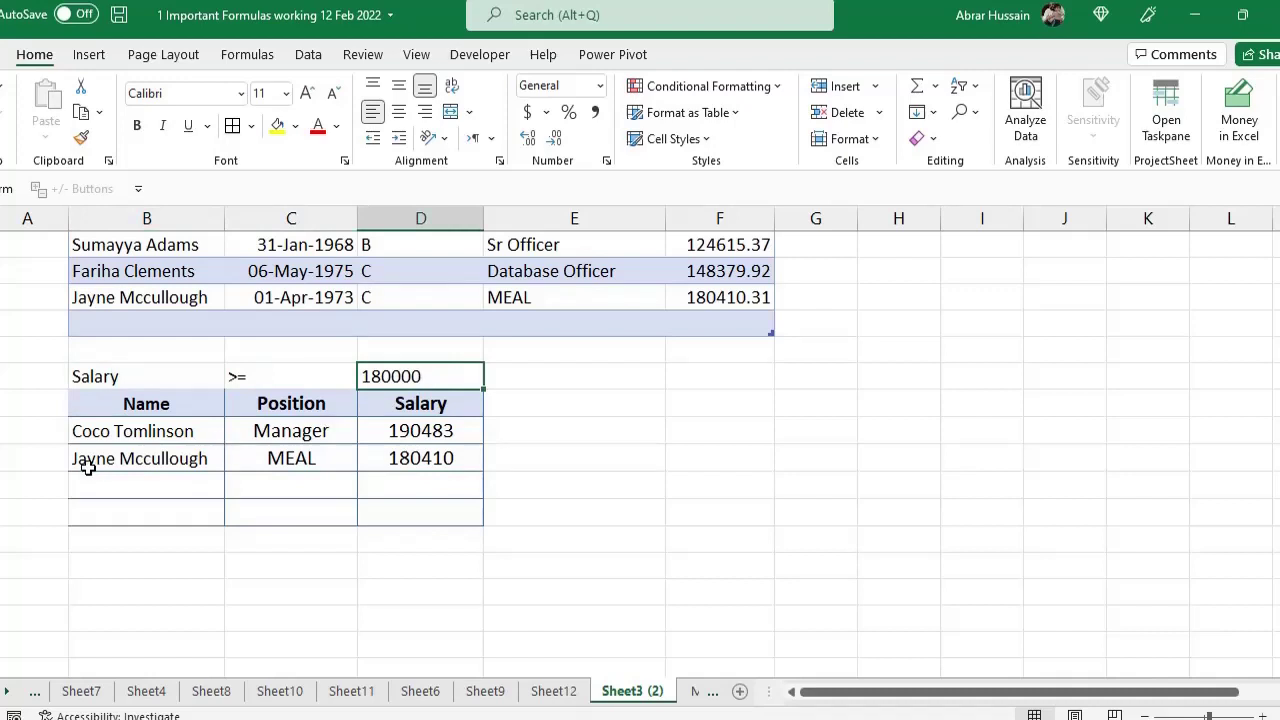
Step: Show the formula bar and start a new FILTER formula in the first Name result cell with B6:F15 as the array
click(114, 428)
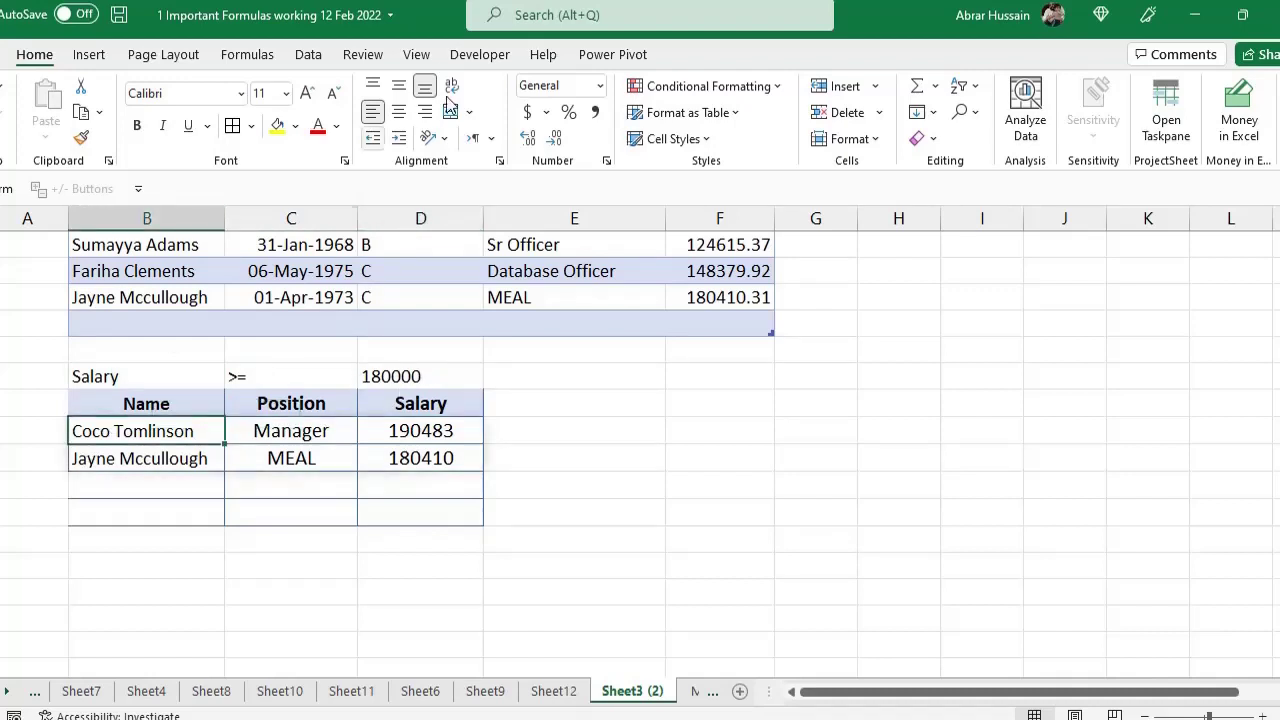
click(414, 56)
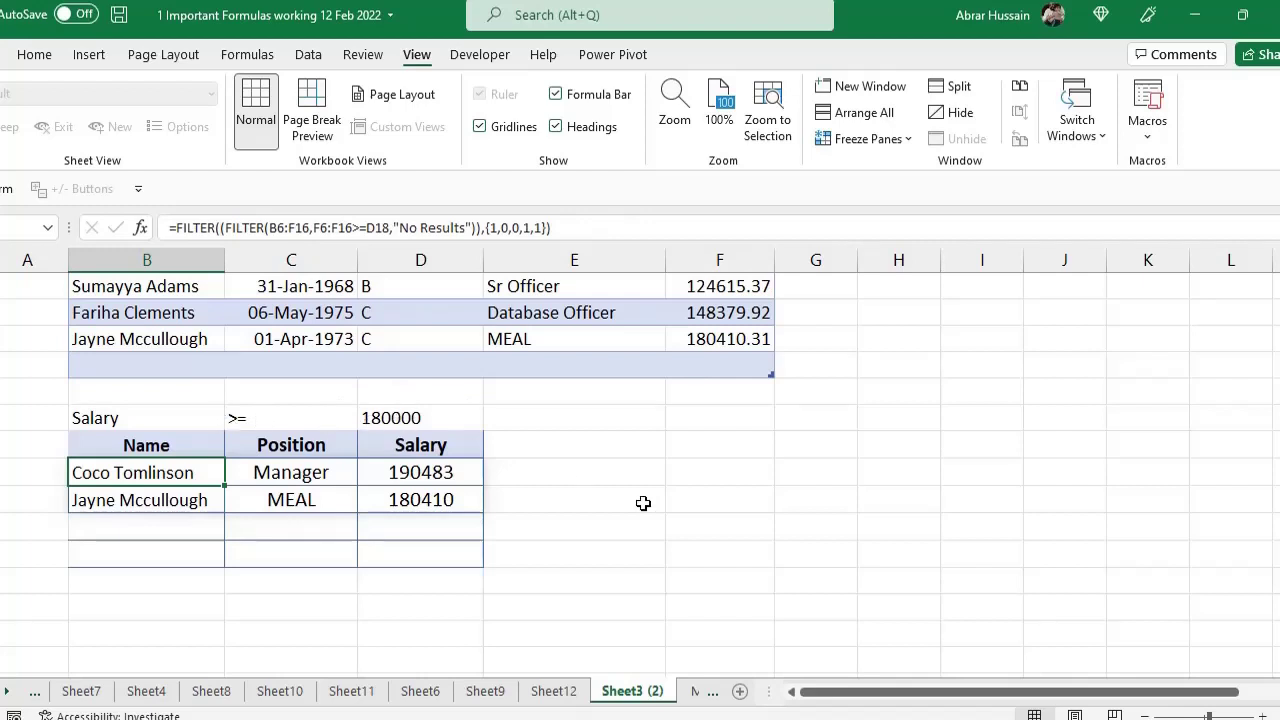
text(=FILTER)
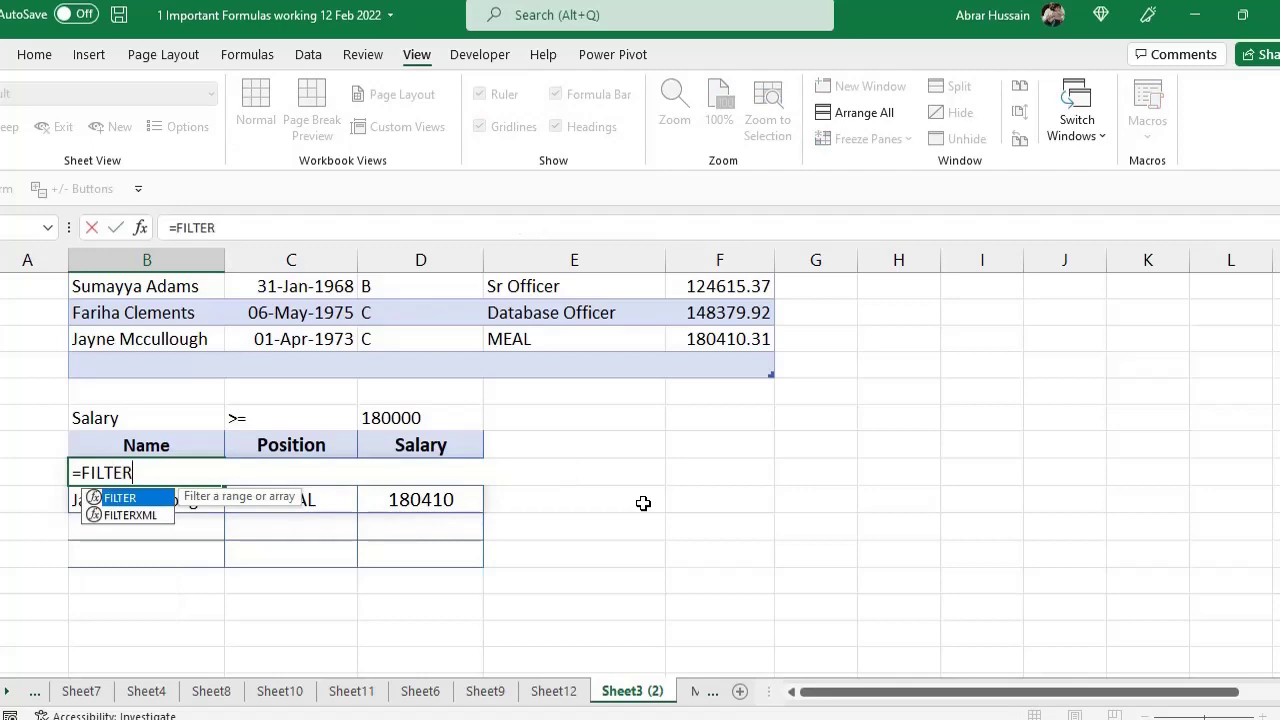
text(()
scroll(427, 472, up, 4)
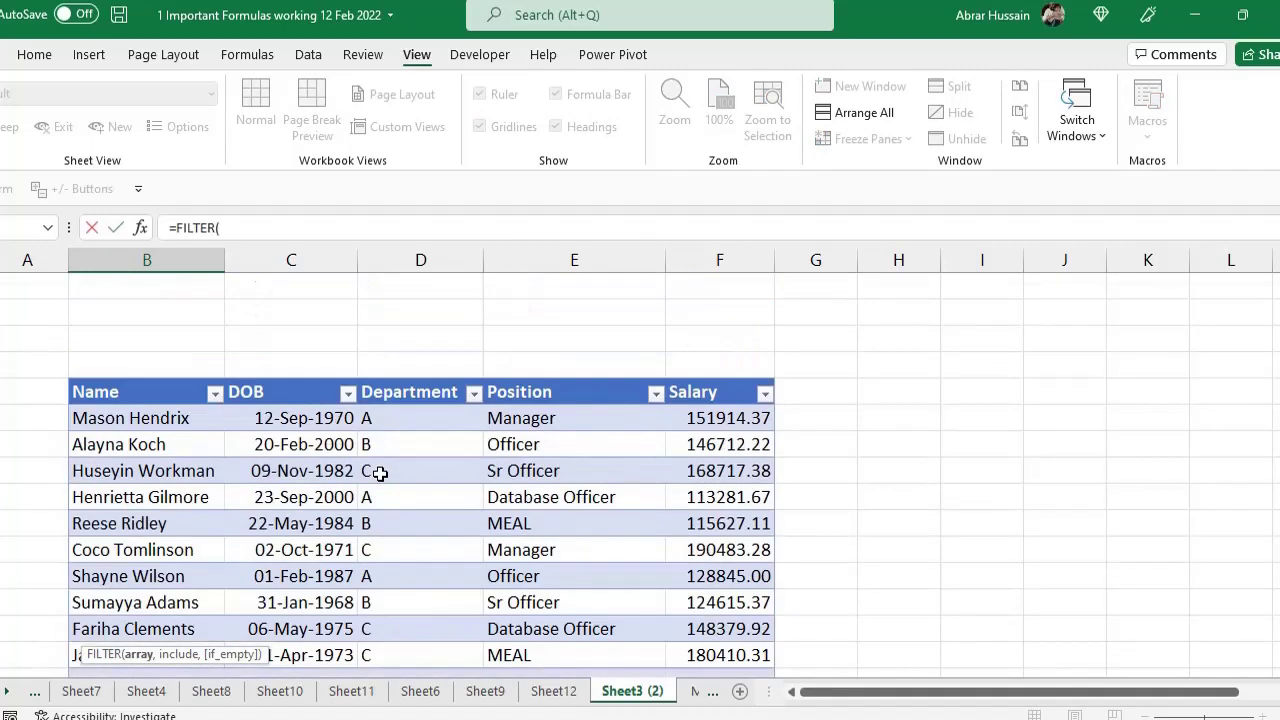
drag(126, 414, 728, 495)
text(,)
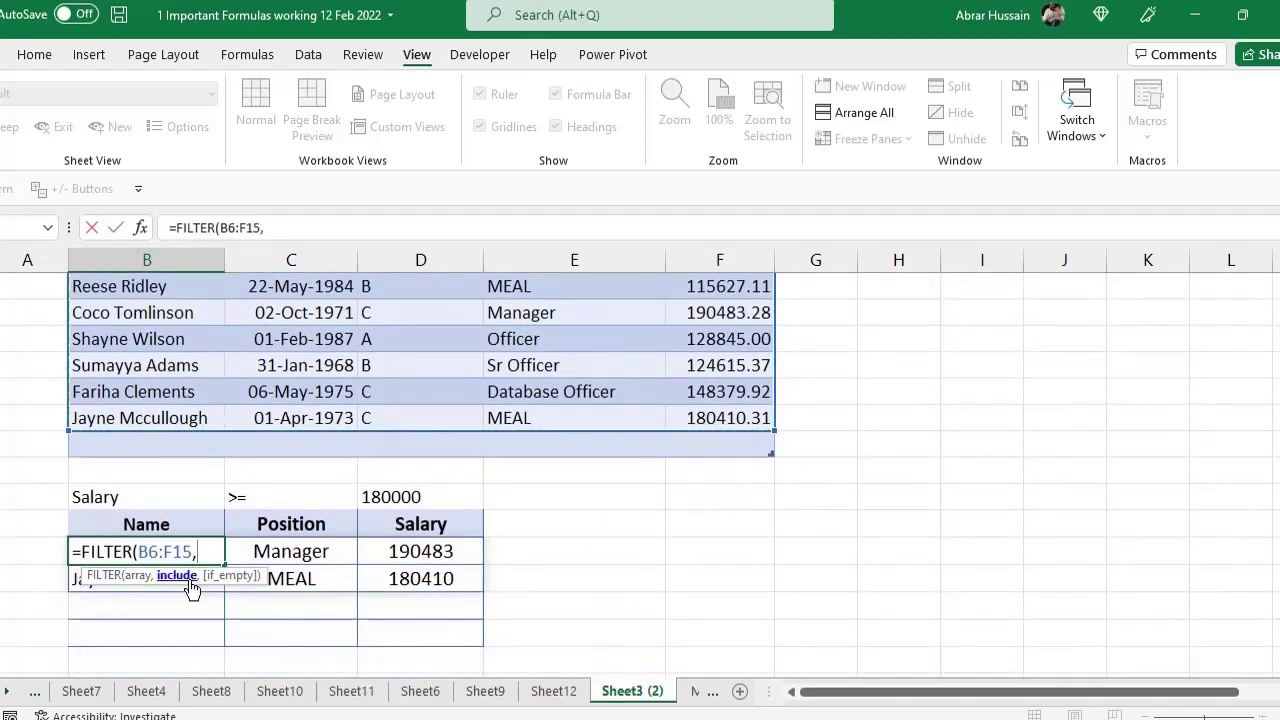
Step: Set the FILTER include condition to F6:F15>=D18, comparing the Salary column with the salary criterion
scroll(543, 535, up, 3)
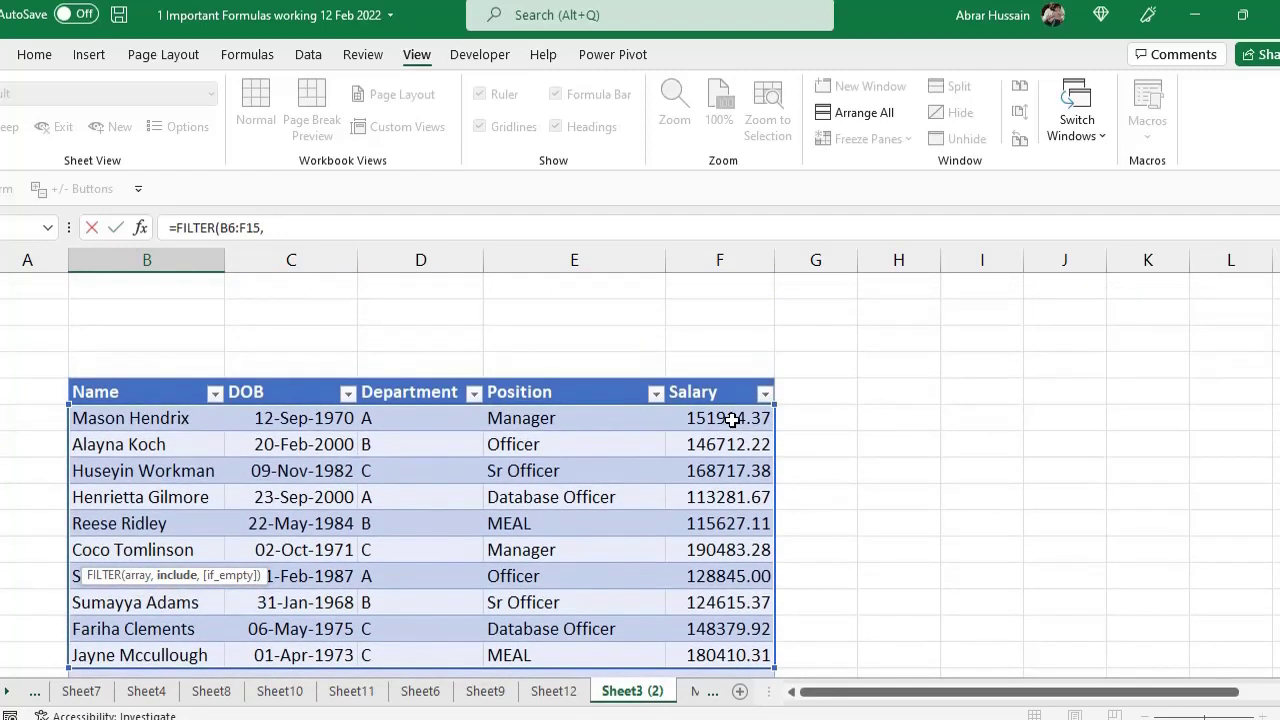
scroll(732, 419, down, 1)
drag(729, 340, 771, 569)
scroll(846, 566, down, 3)
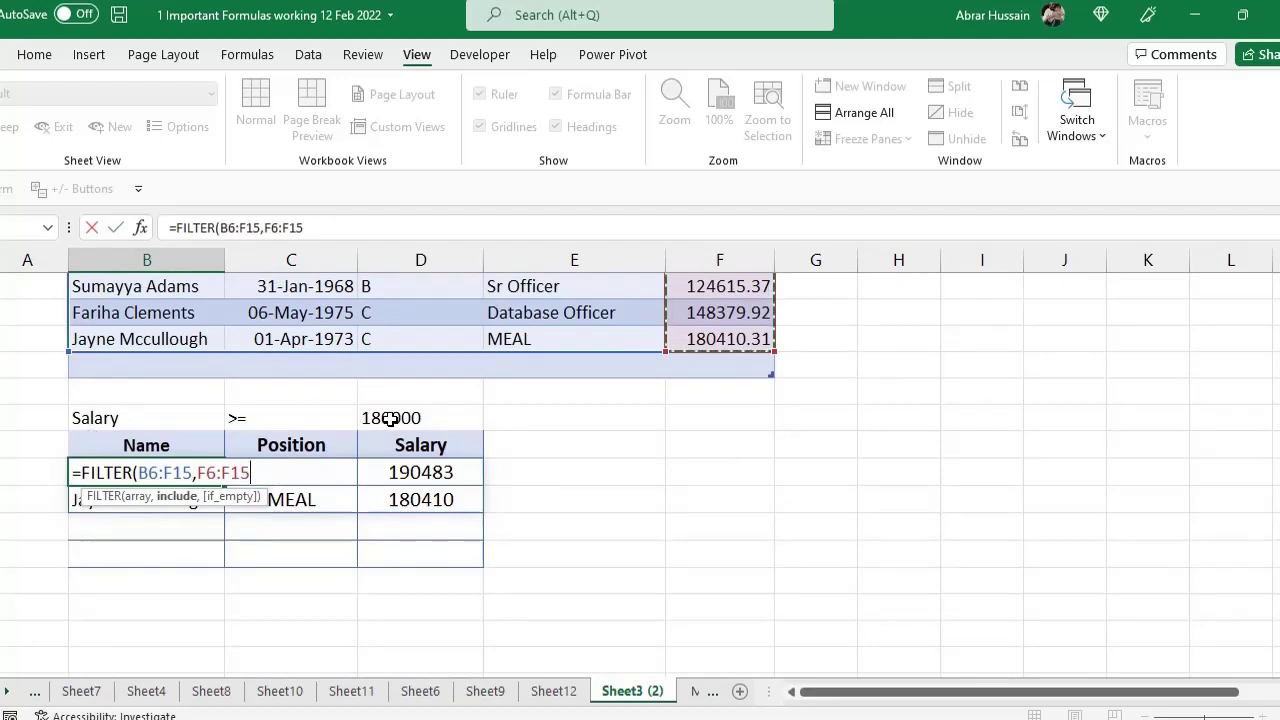
text(>=)
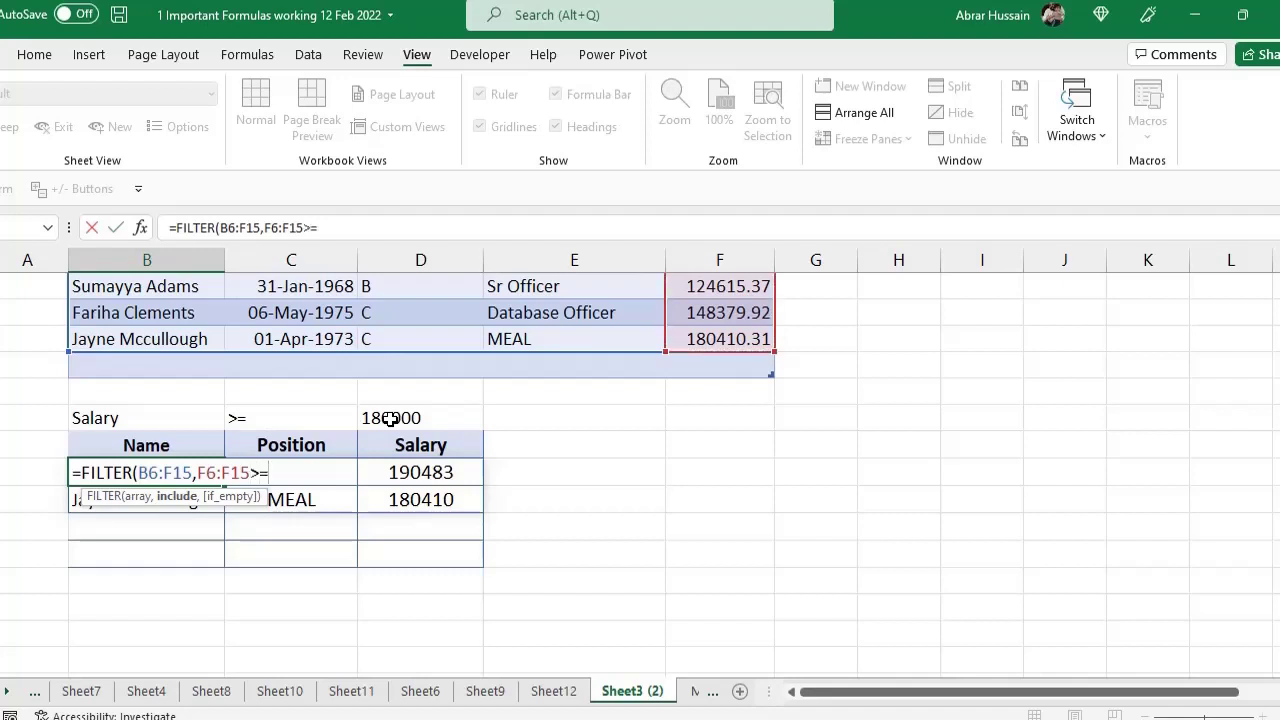
click(390, 418)
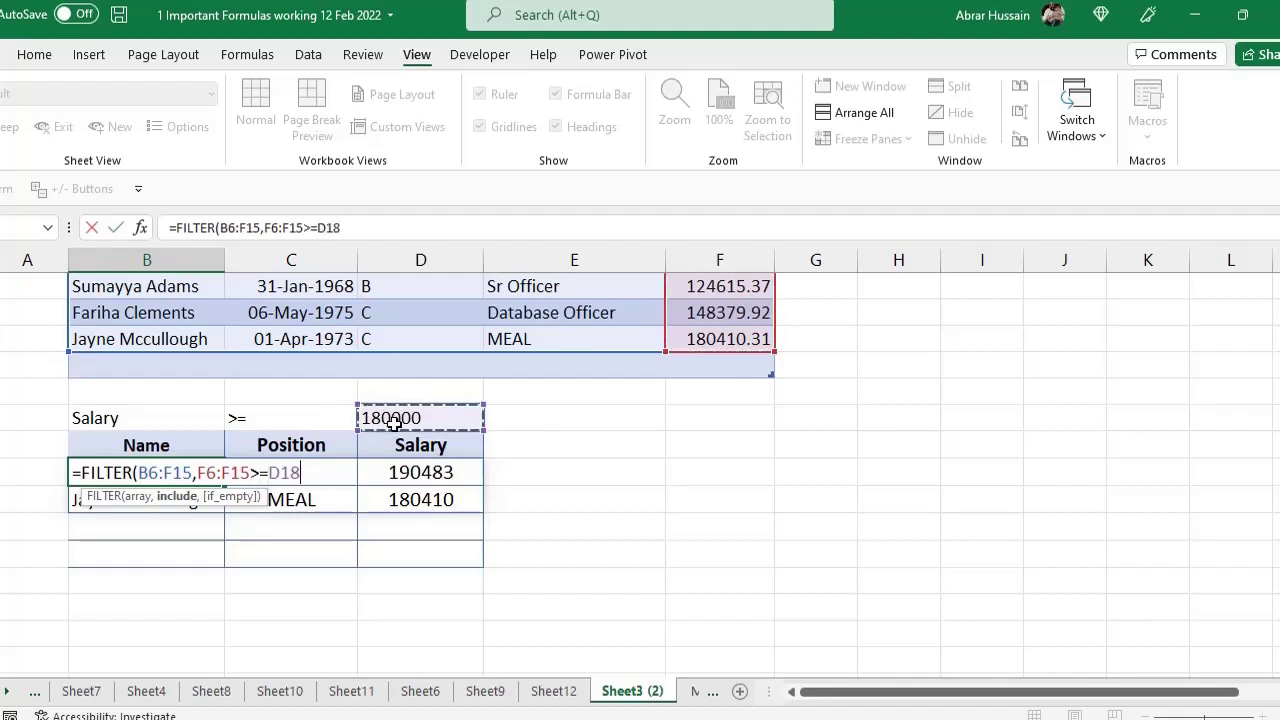
Step: Add "No Results" as the if_empty argument, close the FILTER formula and enter it in the first Name result cell
click(84, 474)
scroll(230, 466, up, 3)
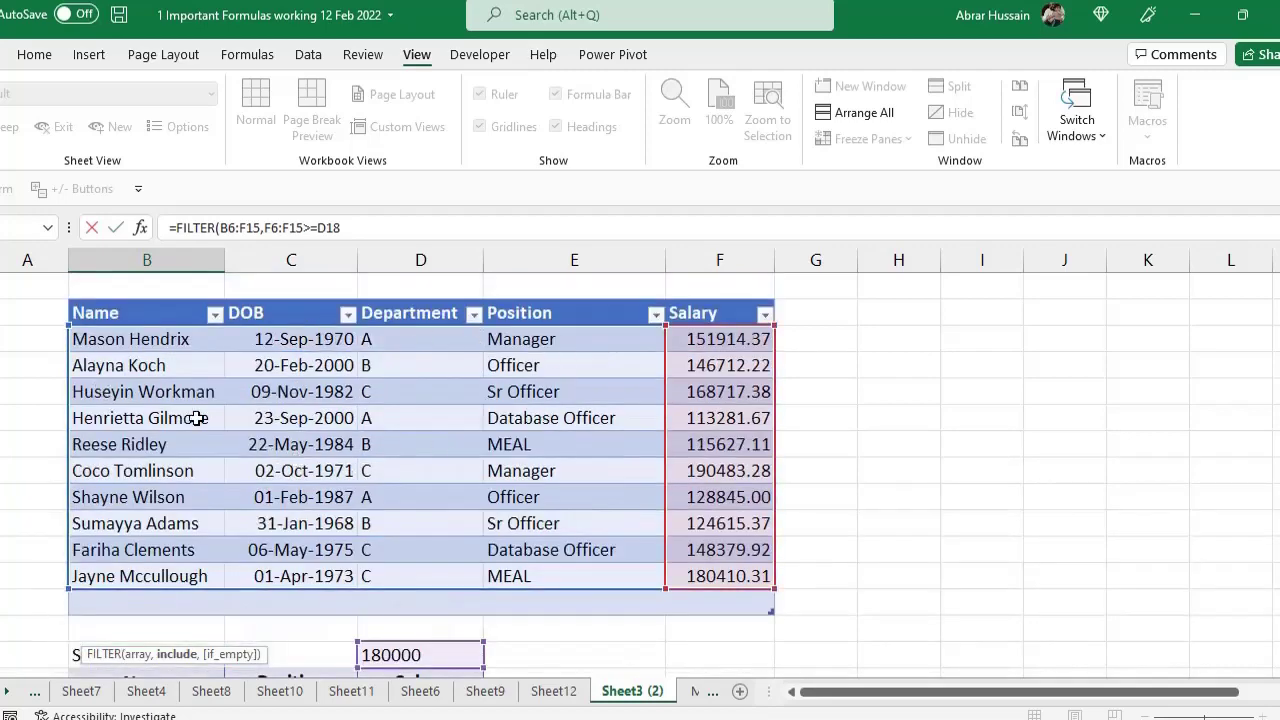
scroll(402, 482, down, 1)
scroll(402, 482, down, 2)
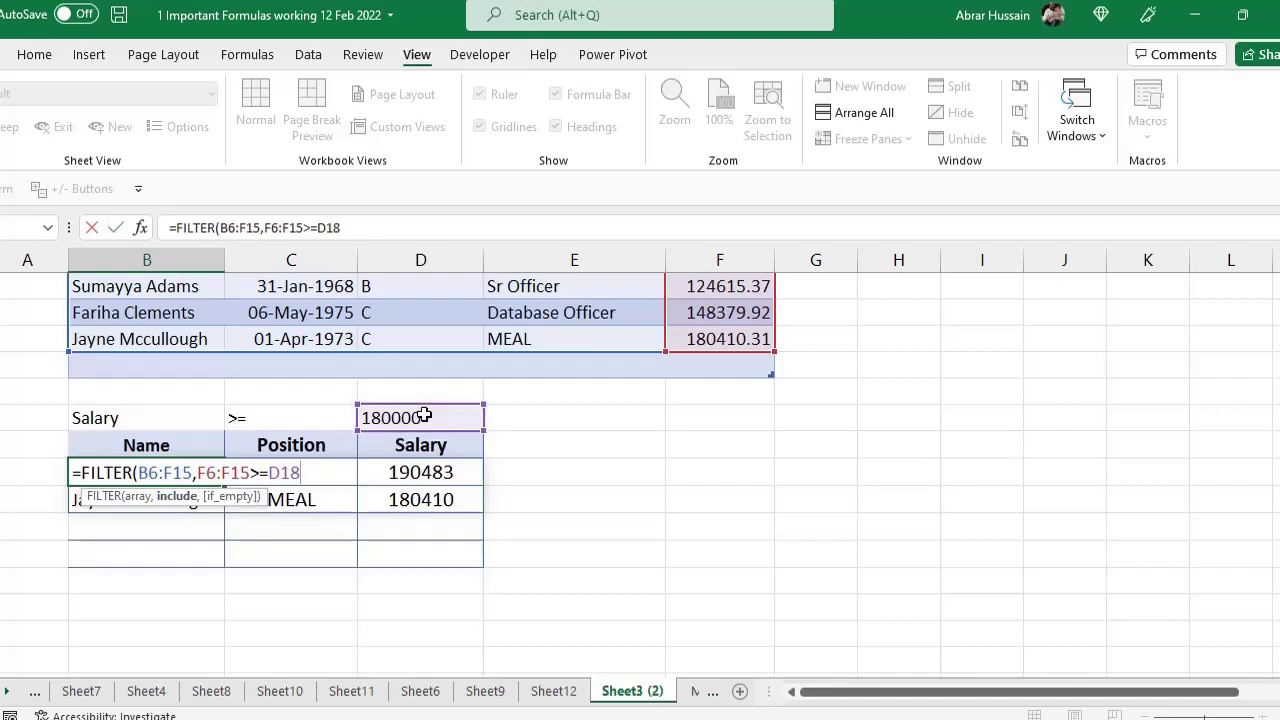
text(,)
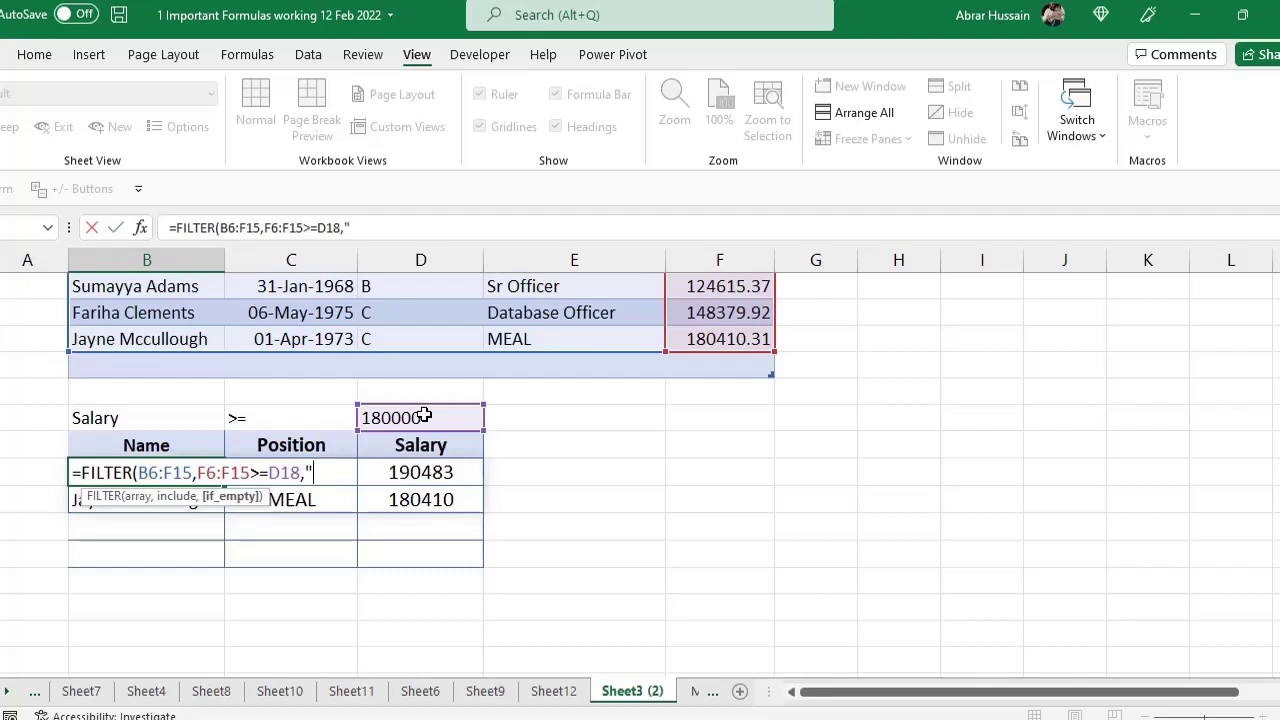
text("No Results")
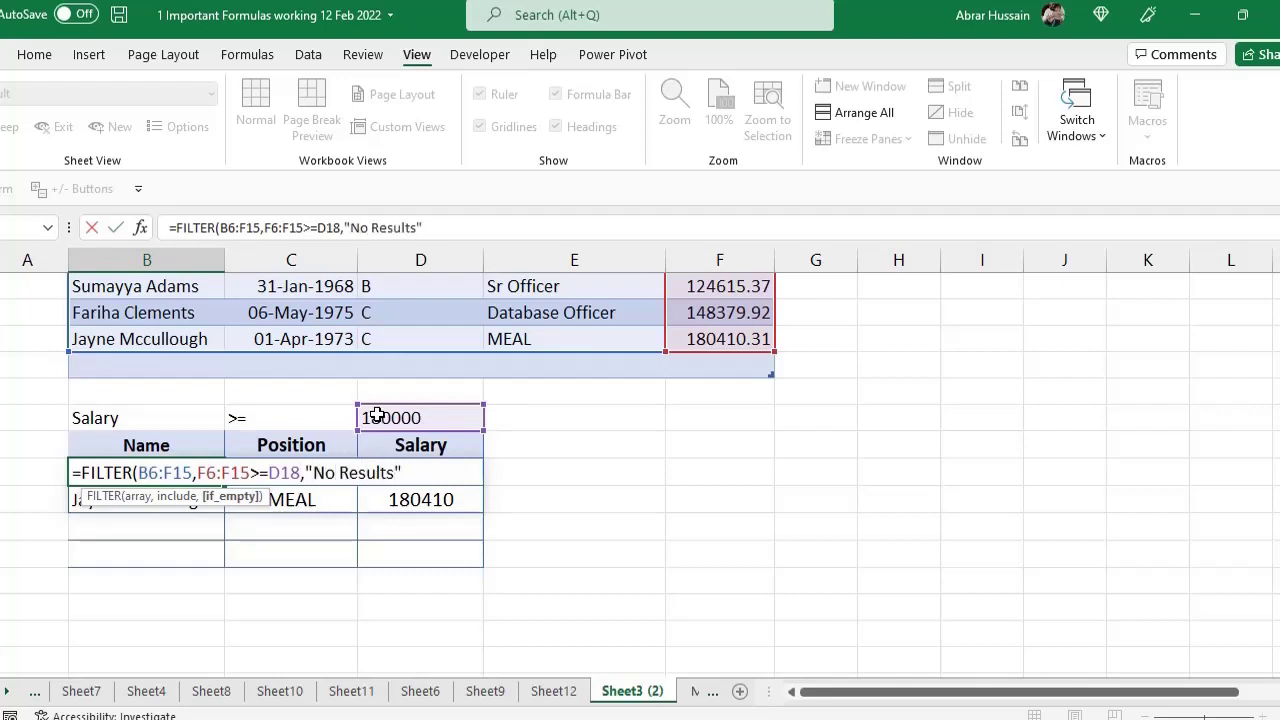
drag(309, 472, 398, 472)
click(440, 473)
text())
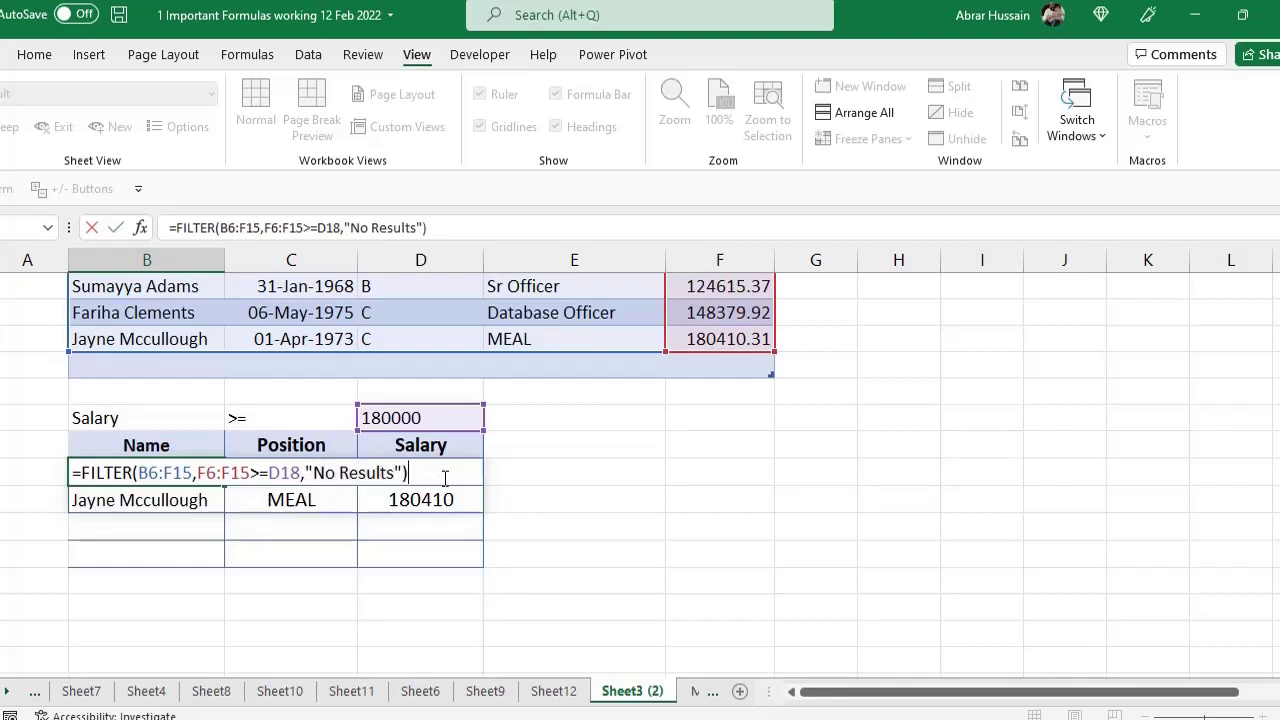
key(ctrl+Return)
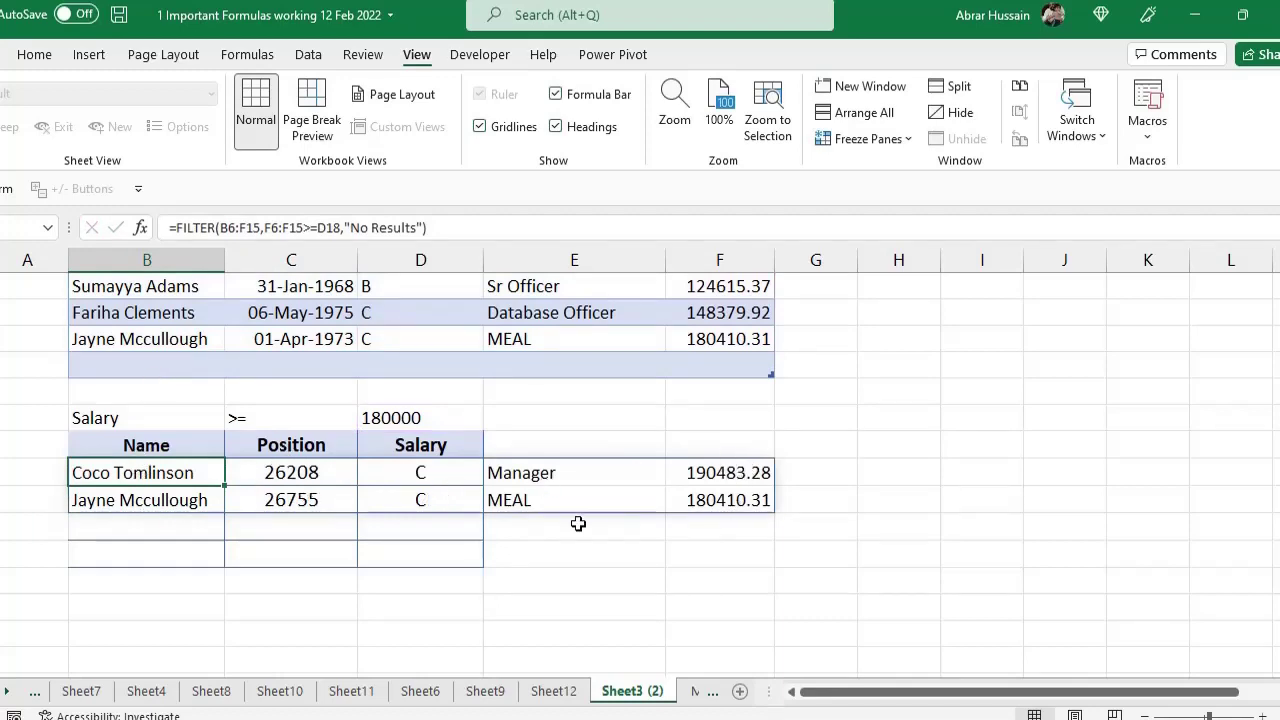
Step: Compare the employee table's Name, Position and Salary columns with the headers and spilled columns of the result table
scroll(295, 446, up, 4)
click(146, 422)
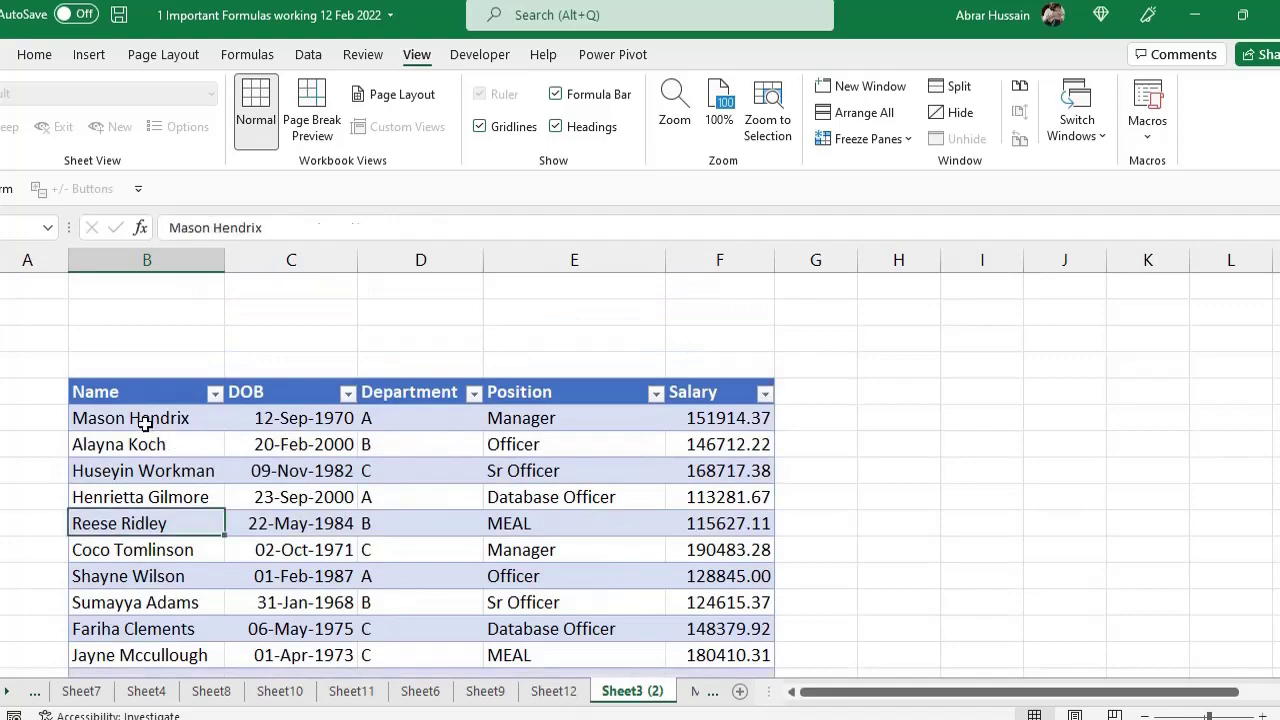
drag(146, 422, 640, 448)
scroll(474, 497, down, 4)
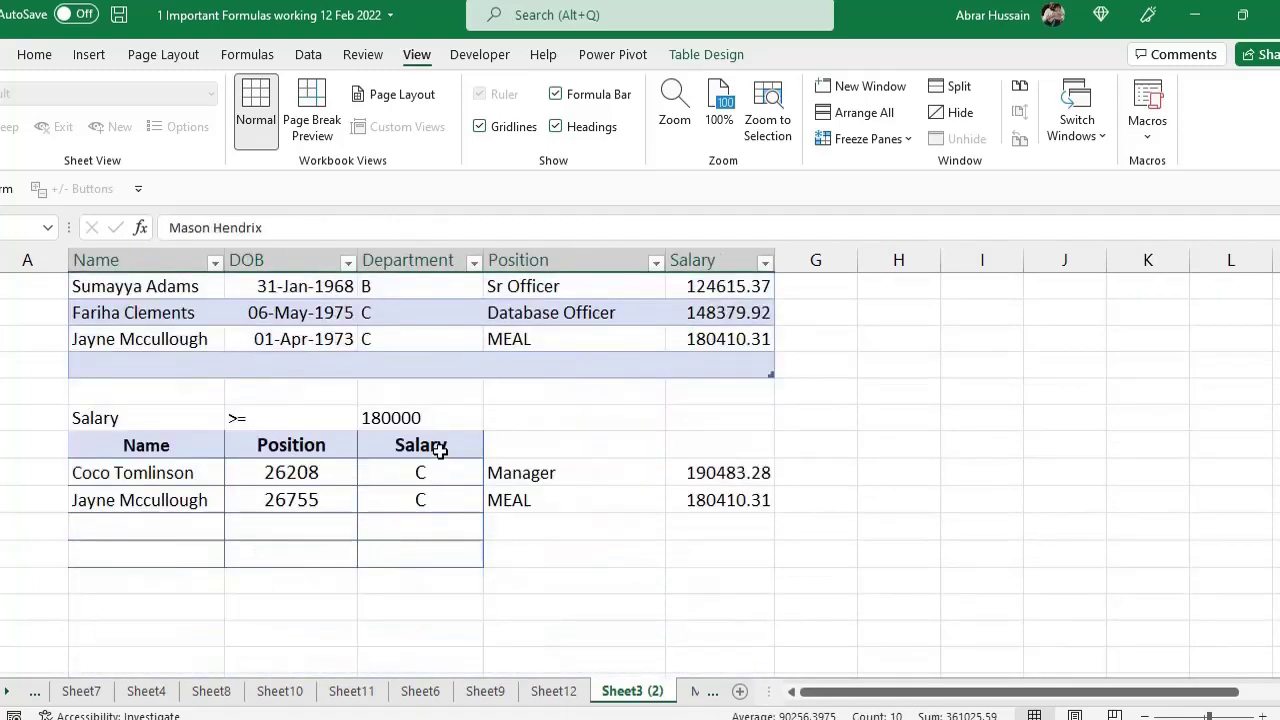
scroll(530, 490, up, 3)
scroll(560, 480, down, 3)
scroll(262, 380, up, 3)
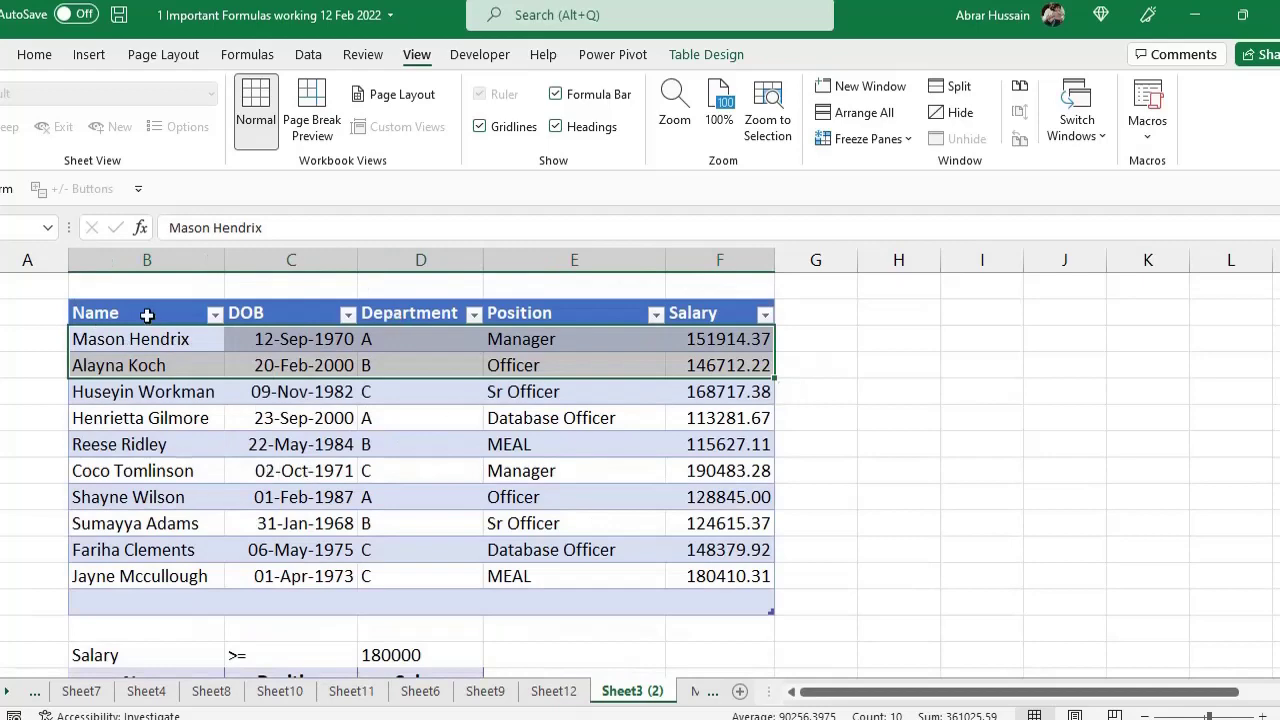
click(106, 316)
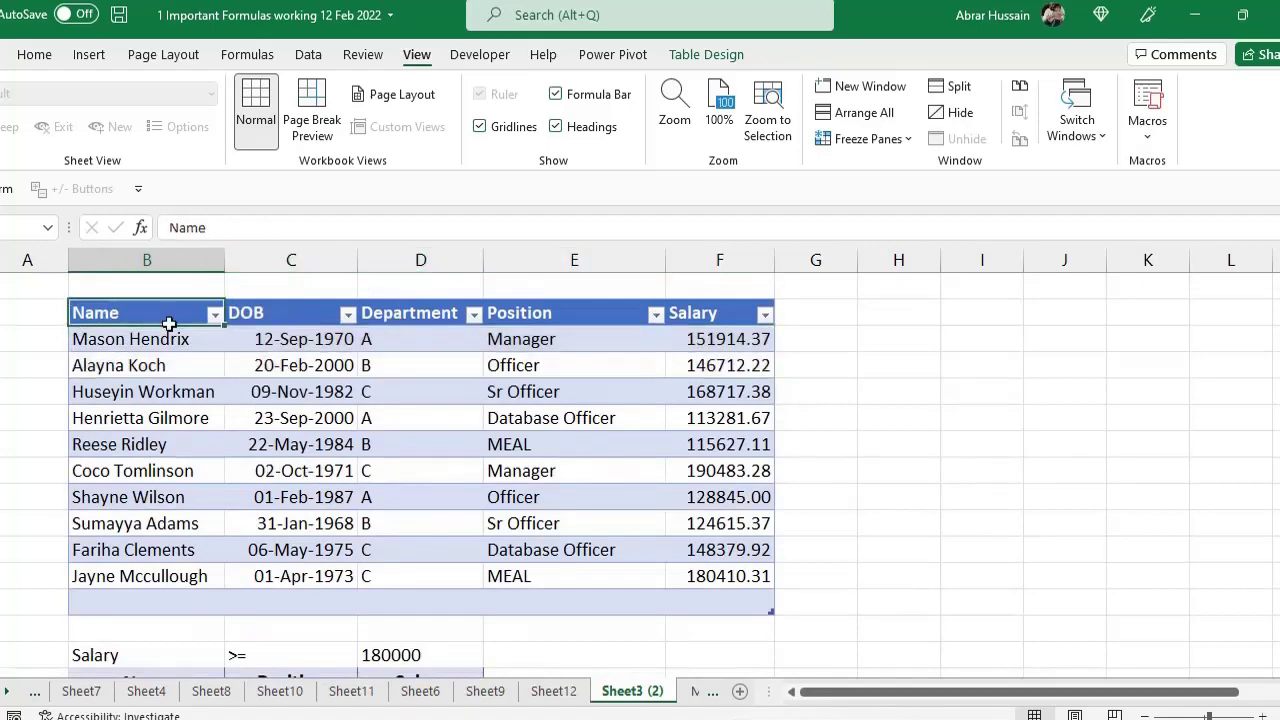
click(555, 300)
click(680, 313)
scroll(400, 428, down, 3)
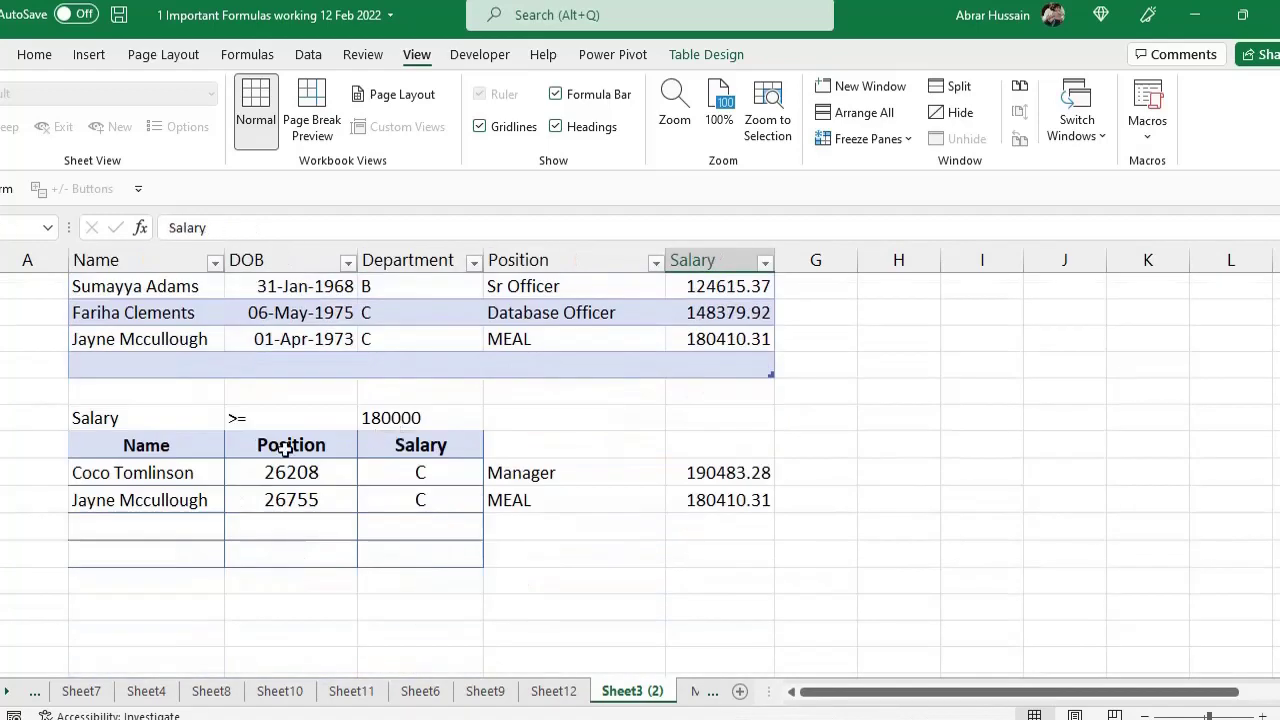
click(81, 448)
click(257, 444)
click(386, 441)
Step: Wrap the formula in the first Name result cell in an outer FILTER and open an array constant for its include argument
click(164, 472)
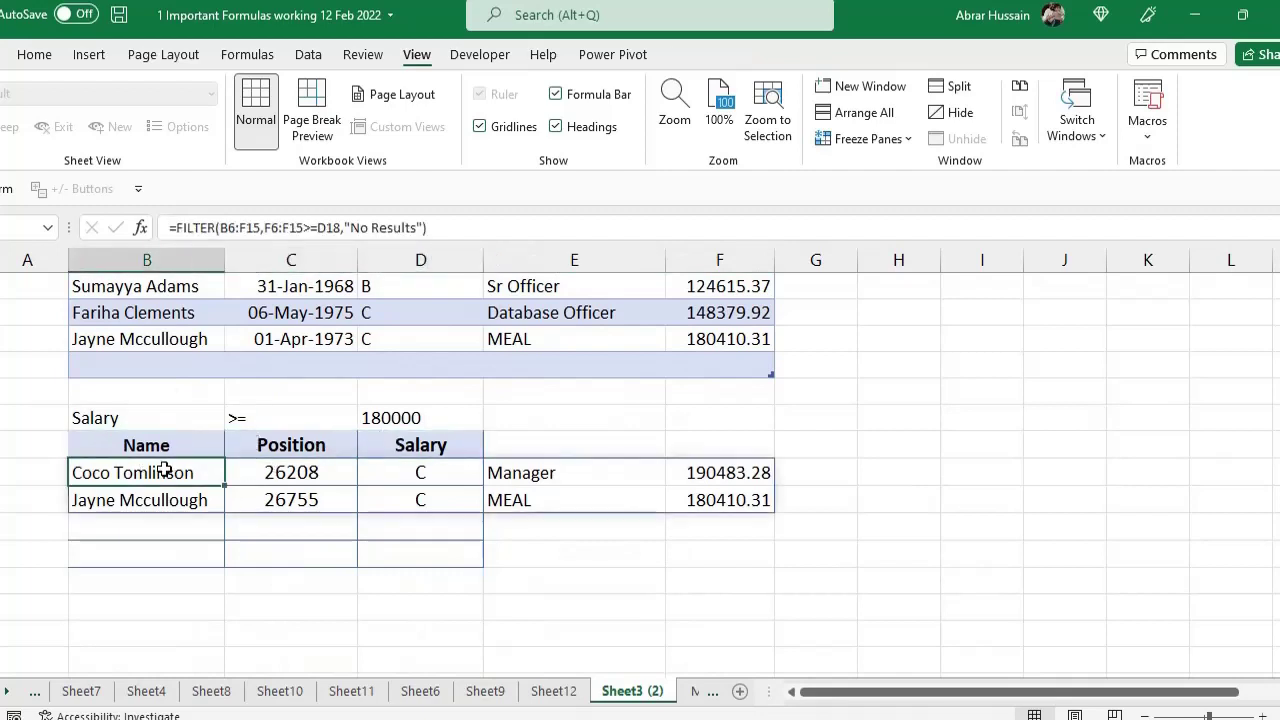
key(F2)
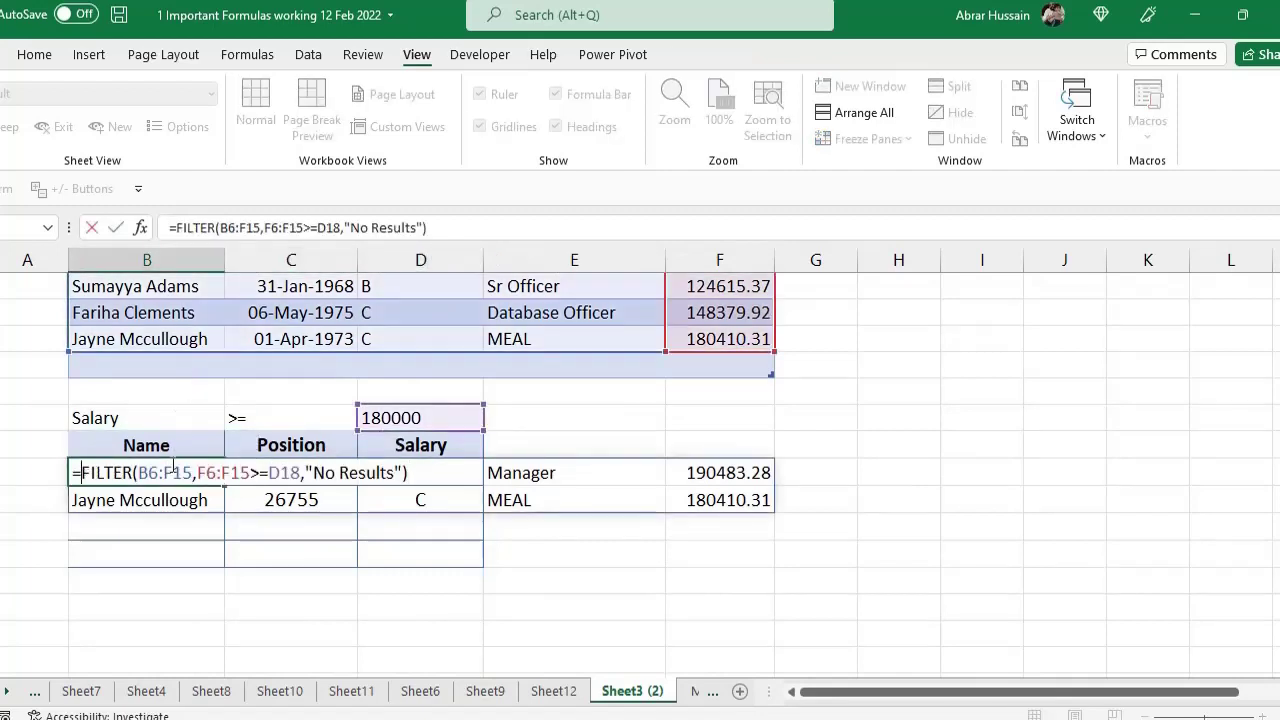
text(FILT)
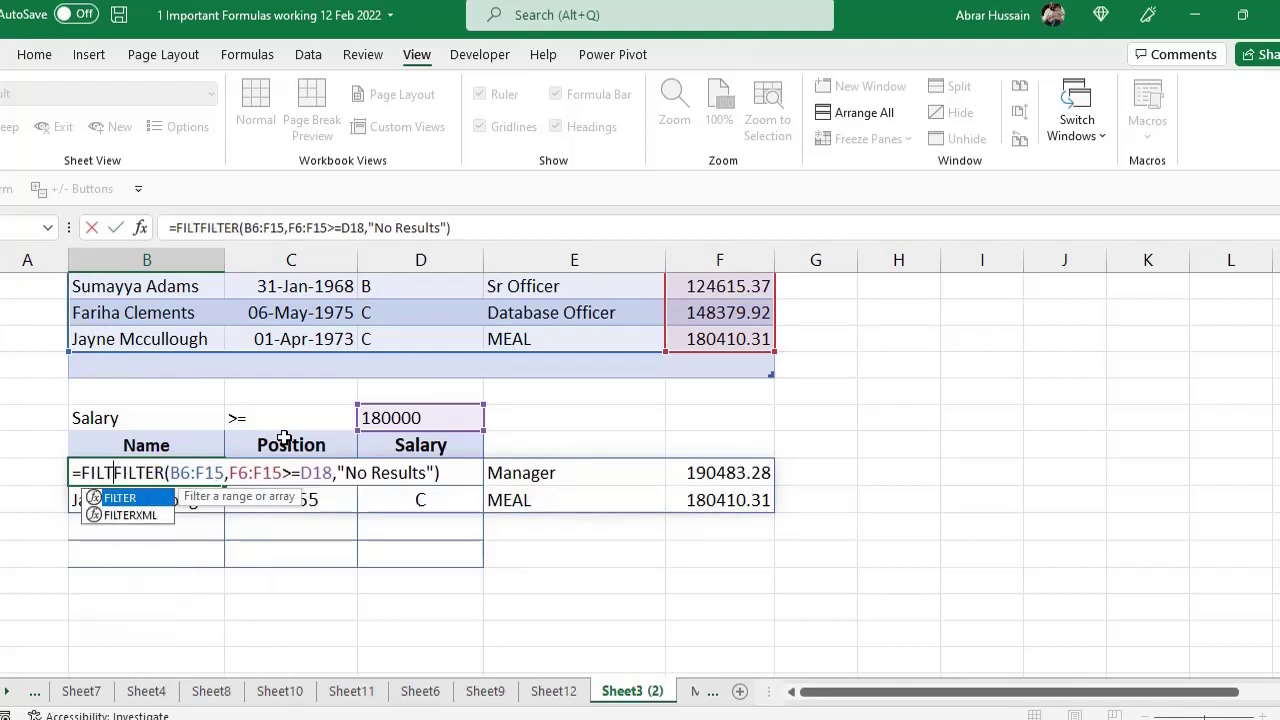
text(ER(B6:F15)
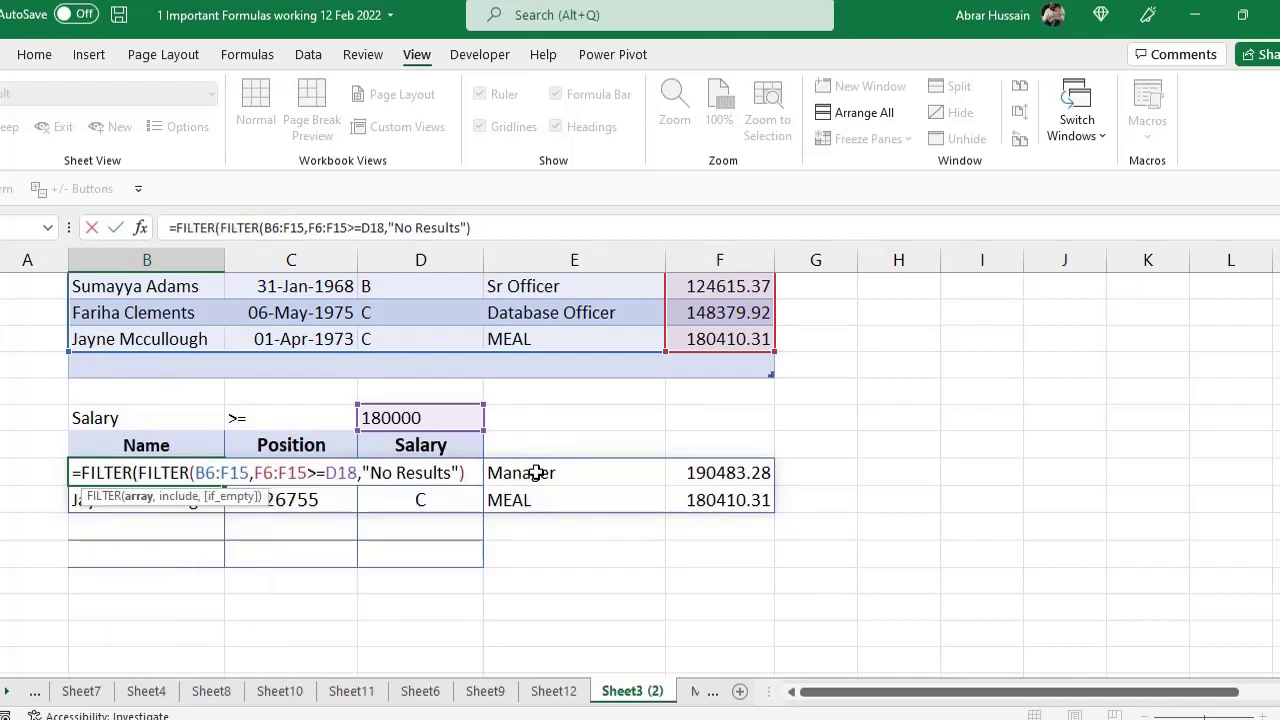
text(,{)
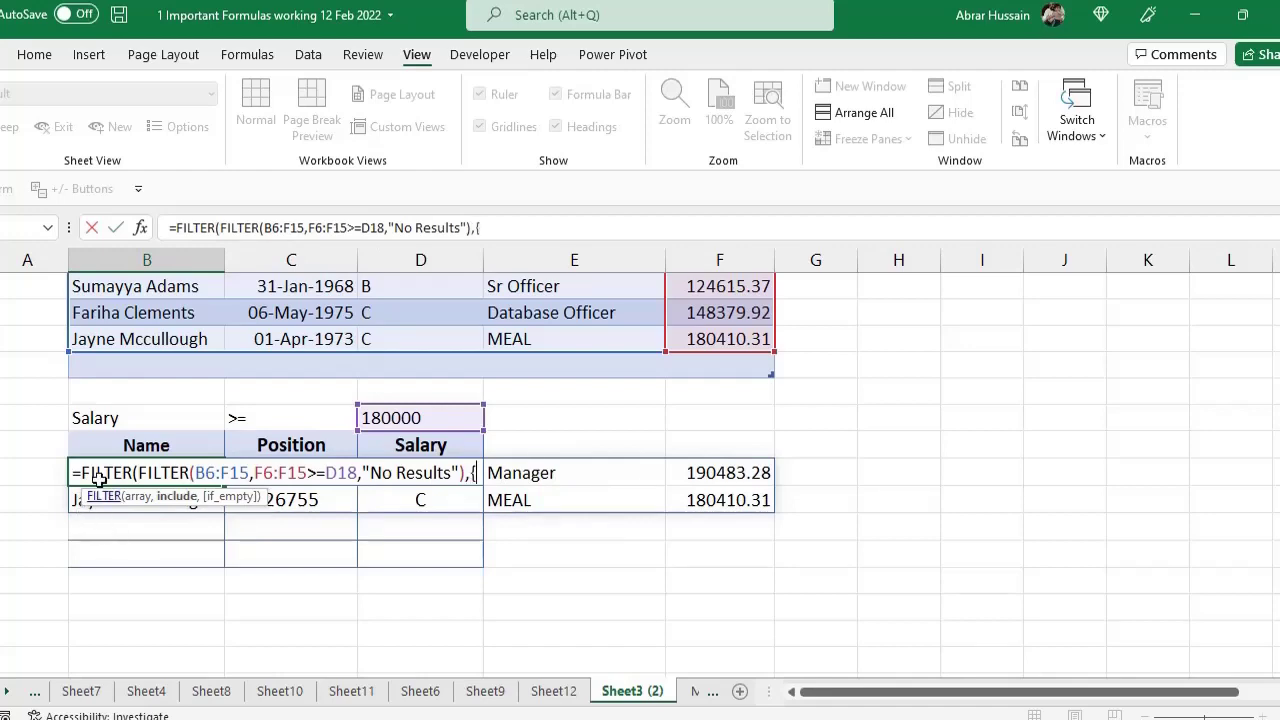
Step: Complete the array constant as {1,0,0,1,1} to keep only Name, Position and Salary, and enter the nested formula
scroll(380, 480, up, 4)
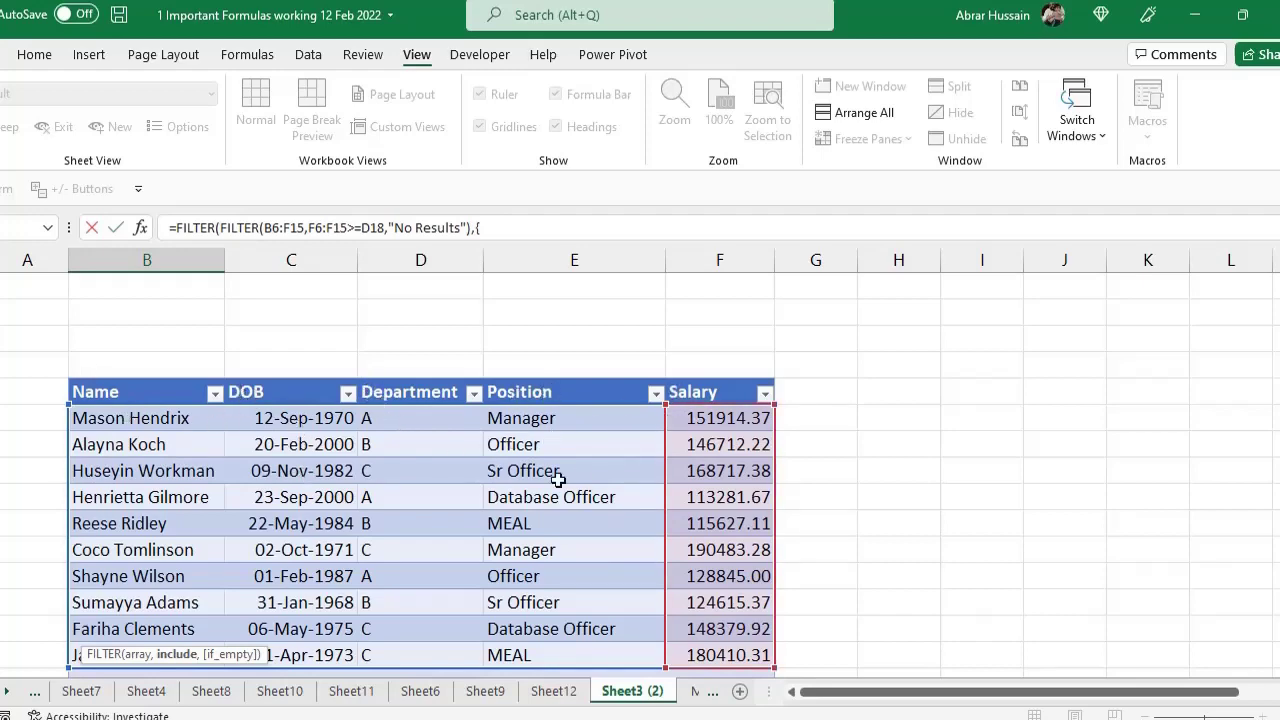
scroll(590, 476, down, 4)
text(1,0,0,1,1)
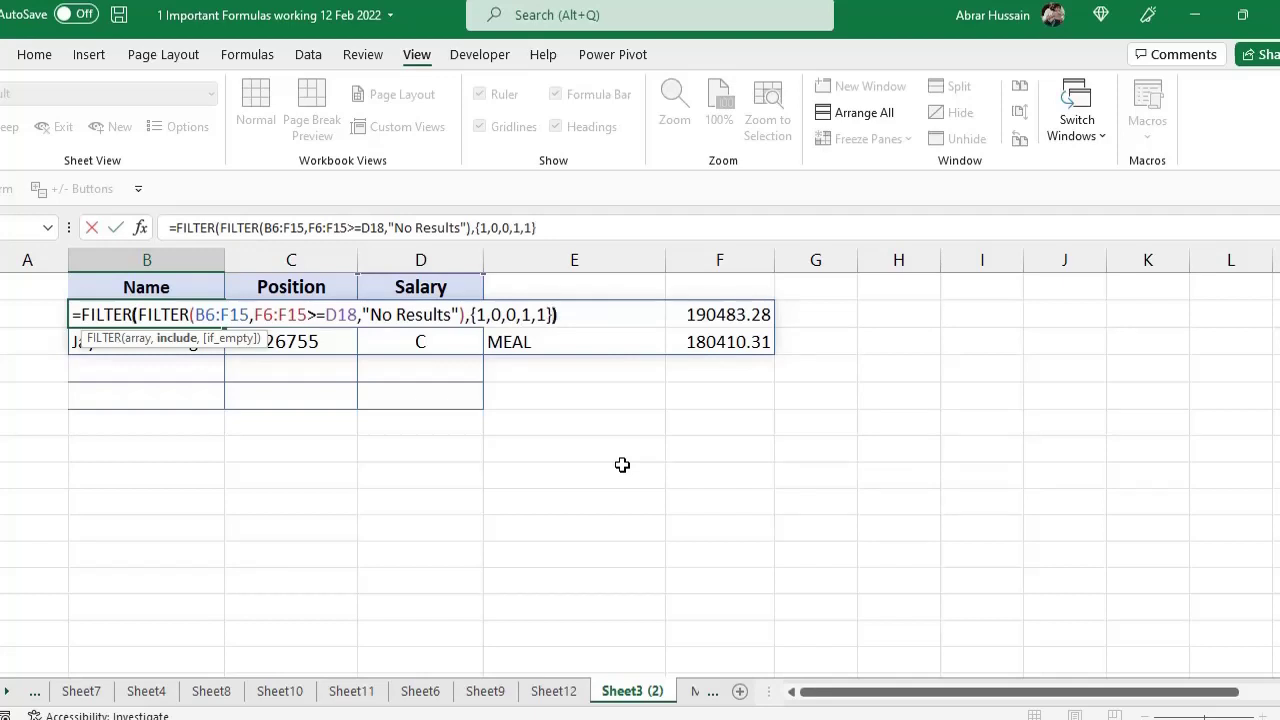
text(}))
key(Return)
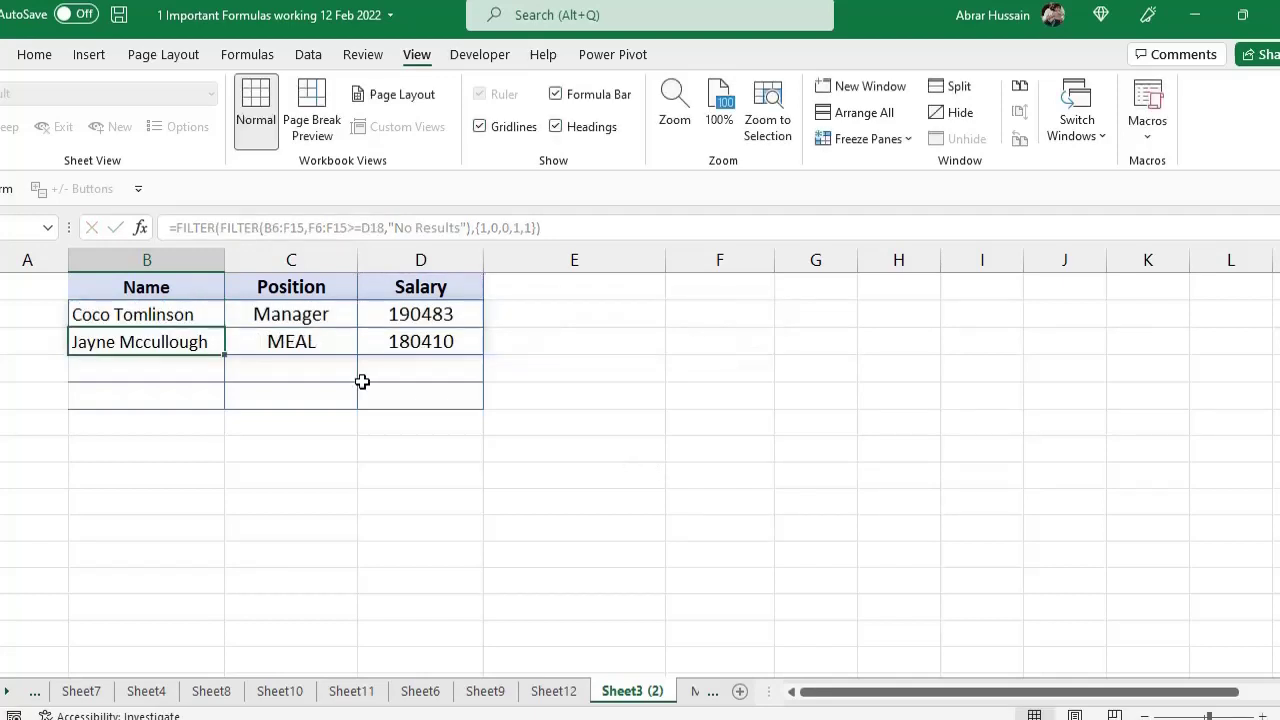
Step: Set the salary criterion in D18 above the result table to 120000
scroll(362, 379, up, 2)
click(409, 417)
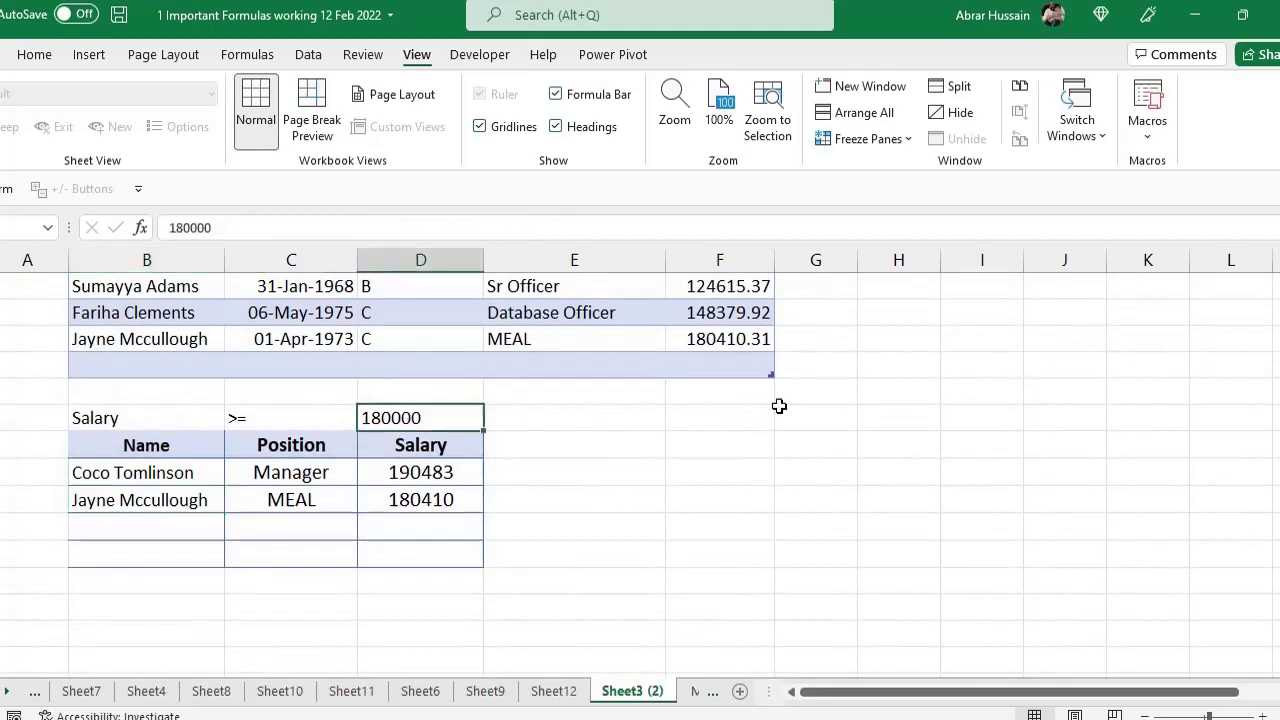
key(F2)
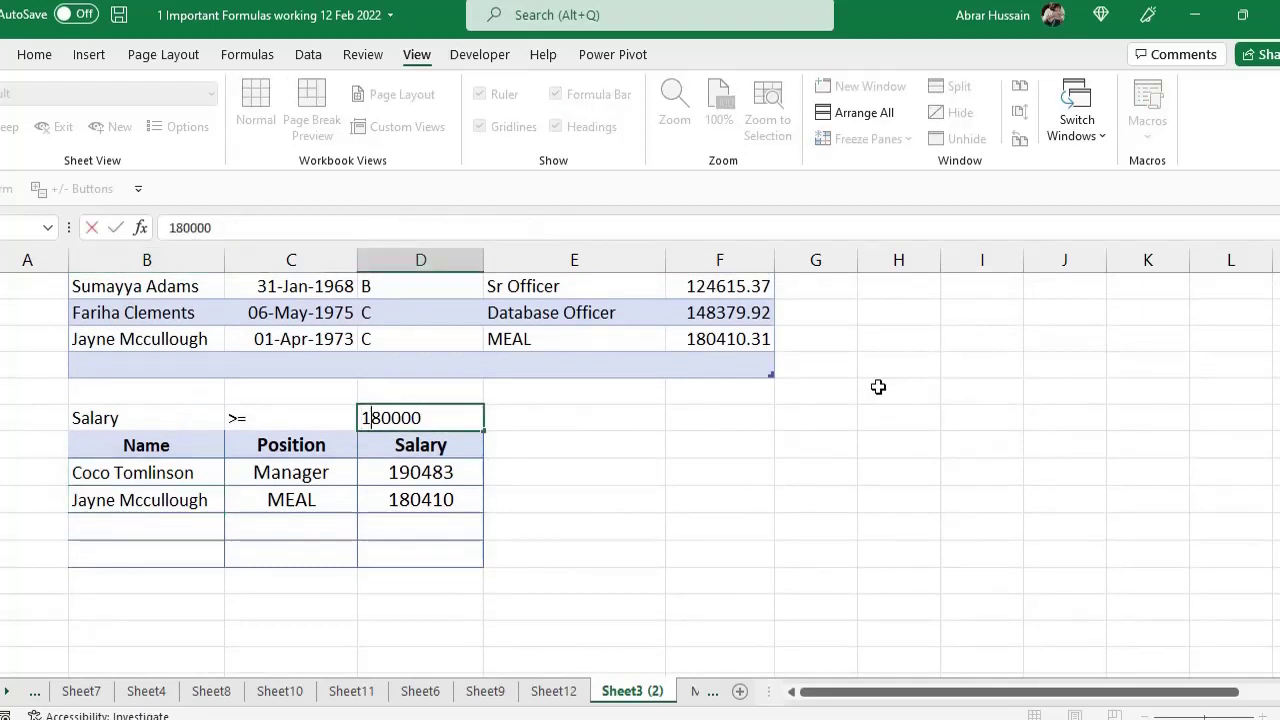
key(shift+End)
text(12)
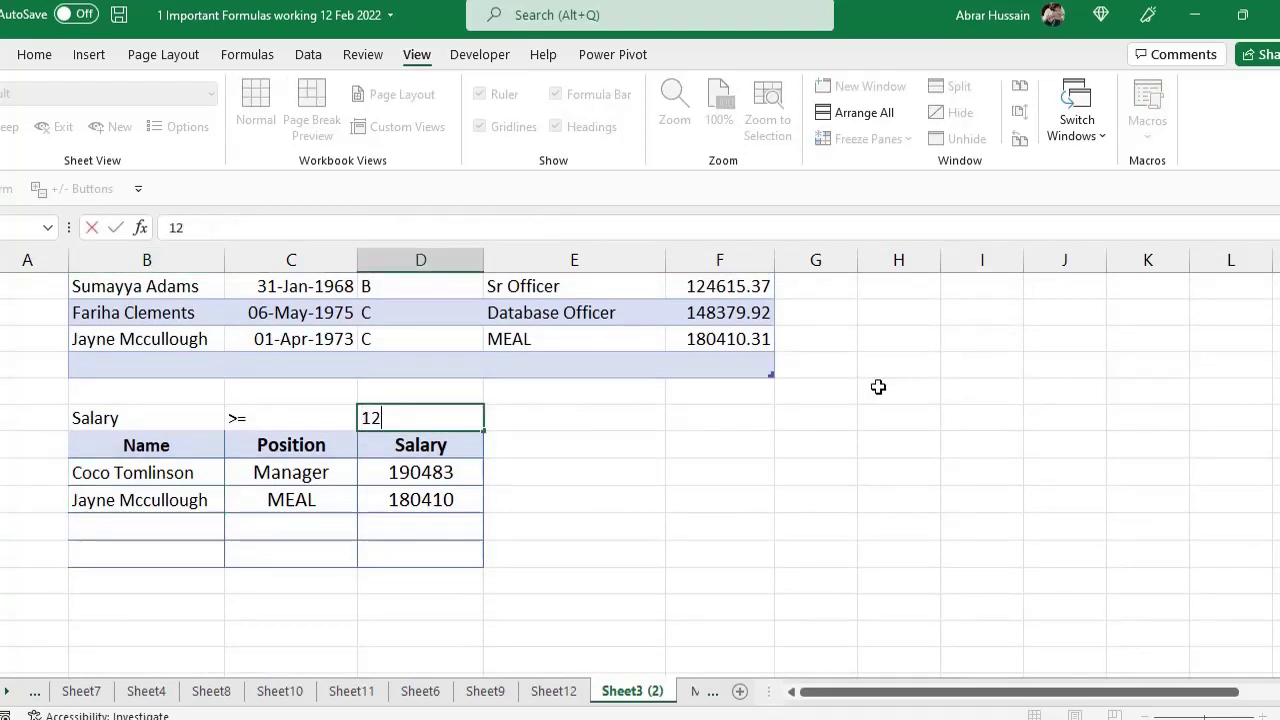
text(0000)
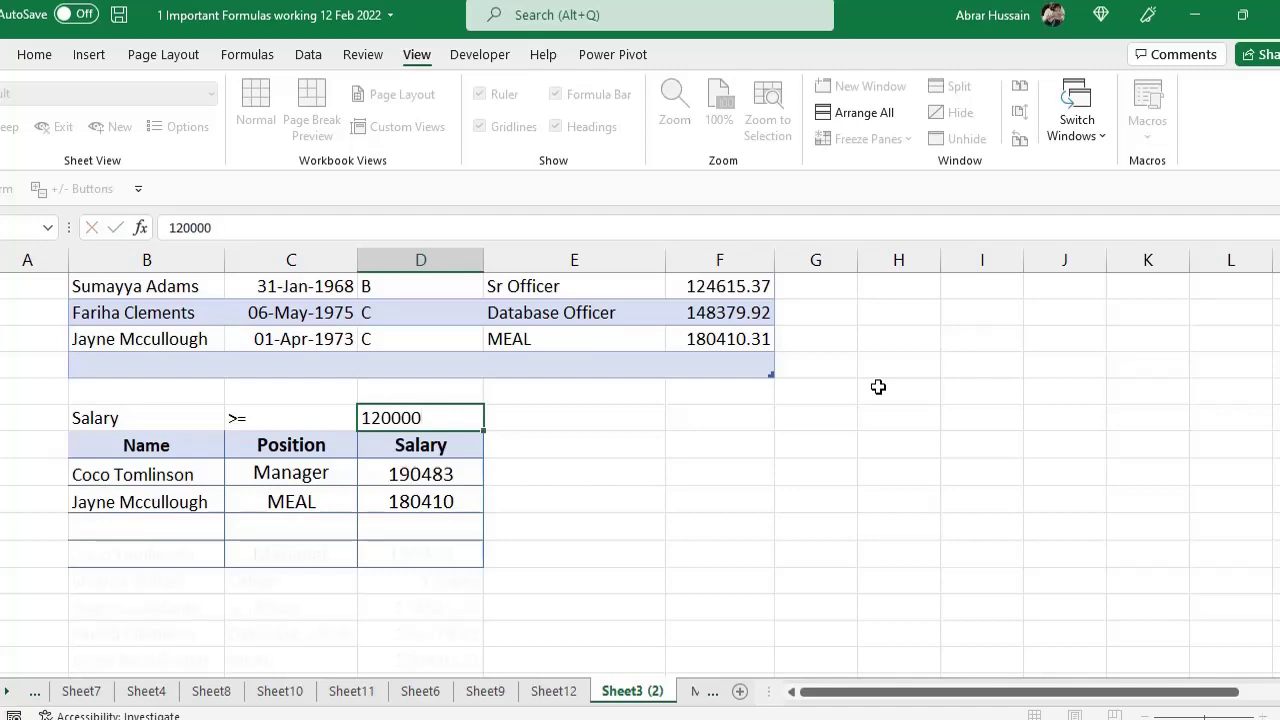
key(Return)
scroll(436, 470, down, 1)
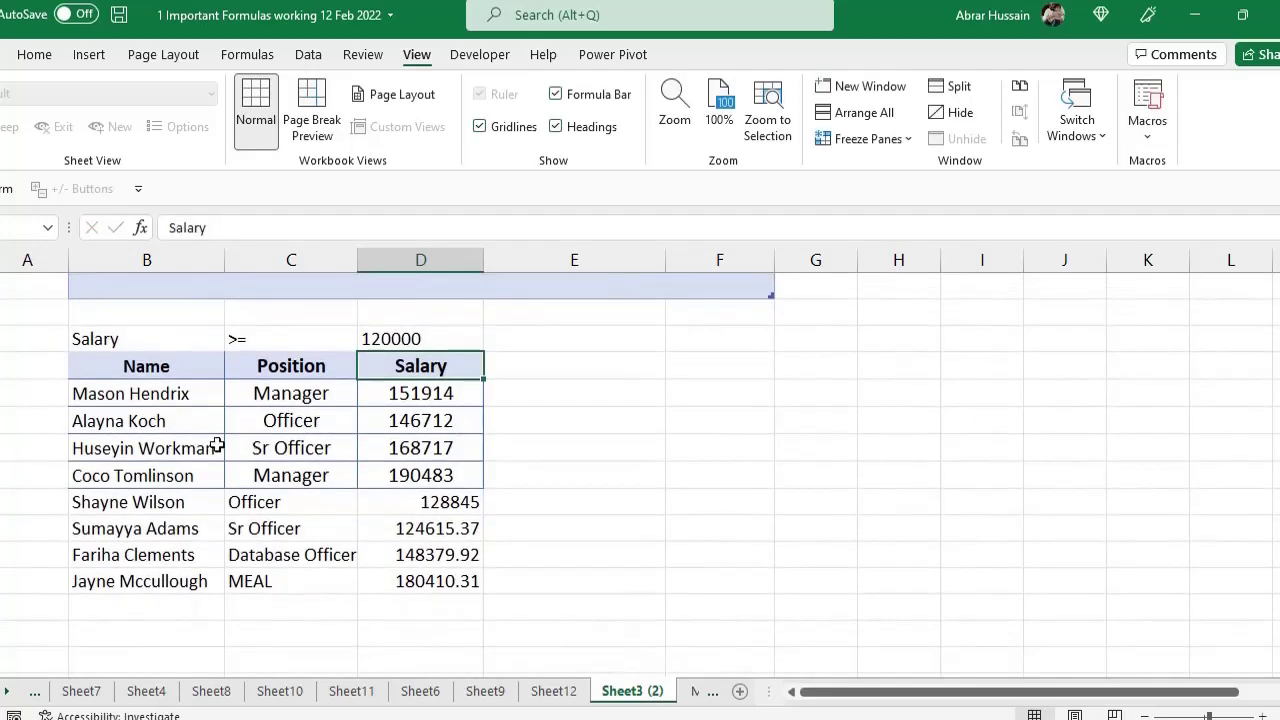
Step: Set the salary criterion in D18 to 100000 and compare the result table with the employee table
scroll(377, 454, up, 2)
key(ctrl+z)
key(ctrl+z)
scroll(335, 431, up, 3)
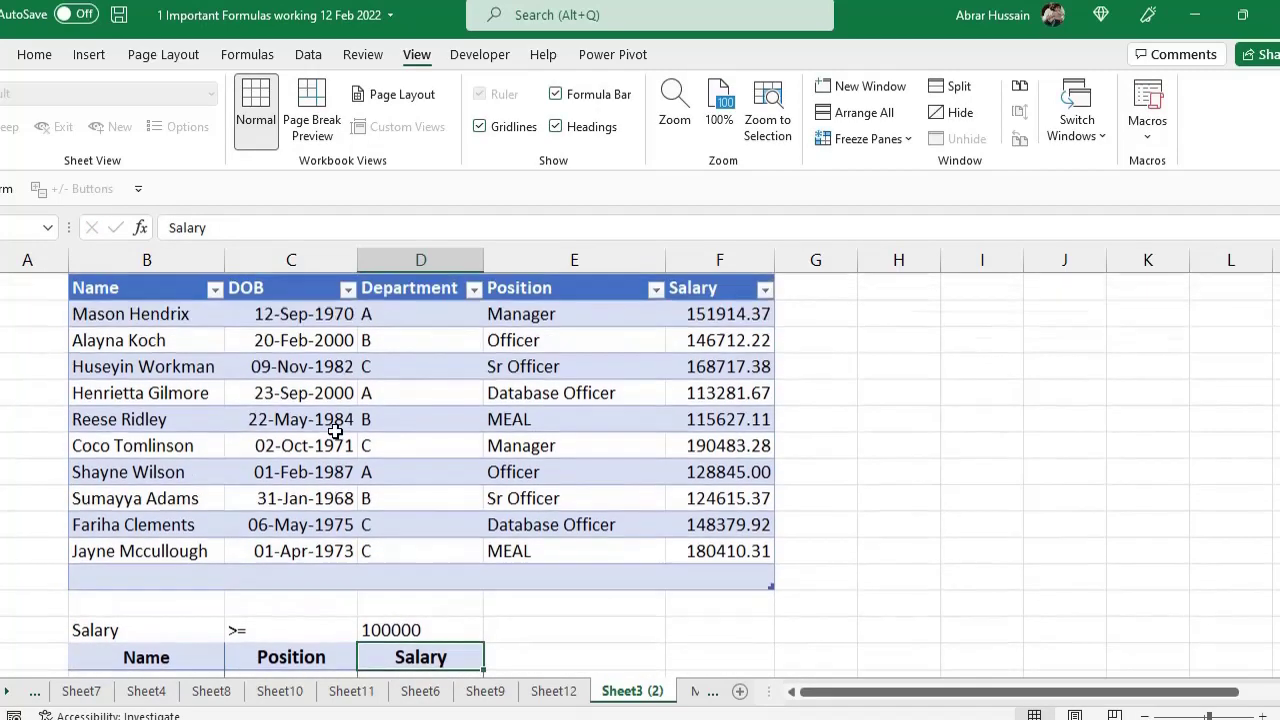
scroll(335, 431, down, 6)
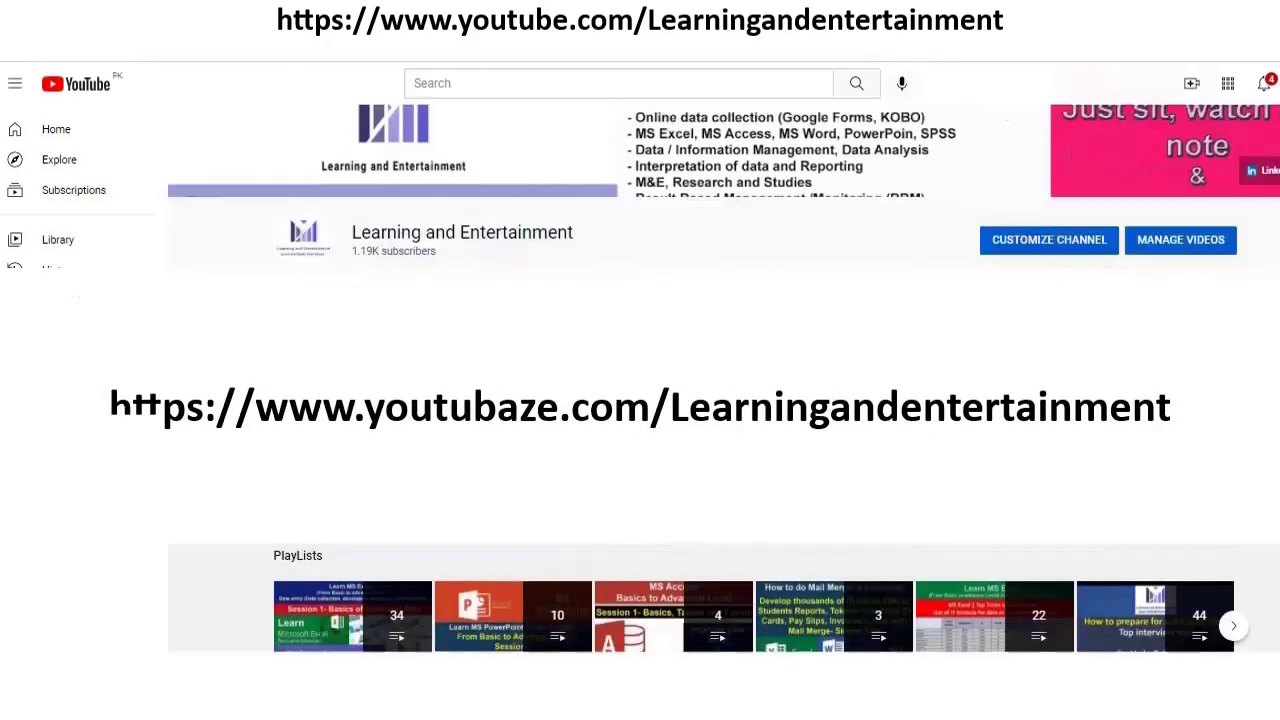
Step: Switch to YouTube and browse the playlists, uploads and course series on the Learning and Entertainment channel's home page
scroll(917, 427, down, 3)
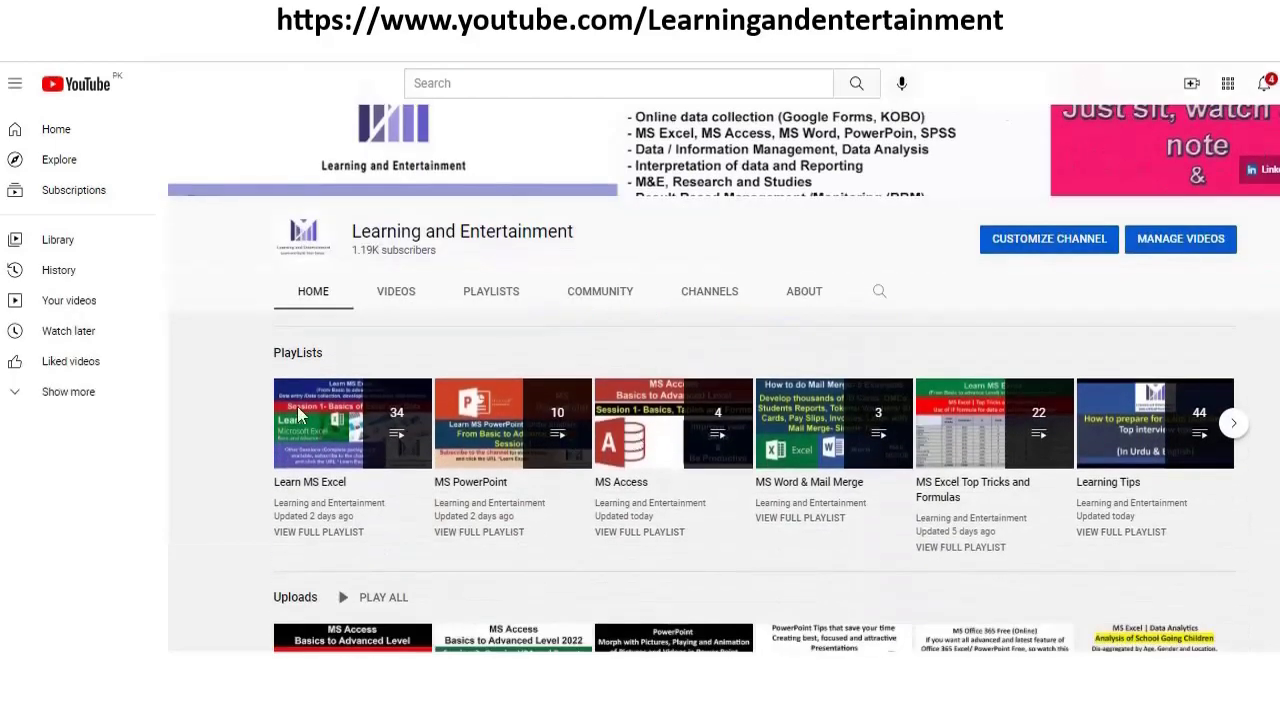
scroll(297, 406, down, 1)
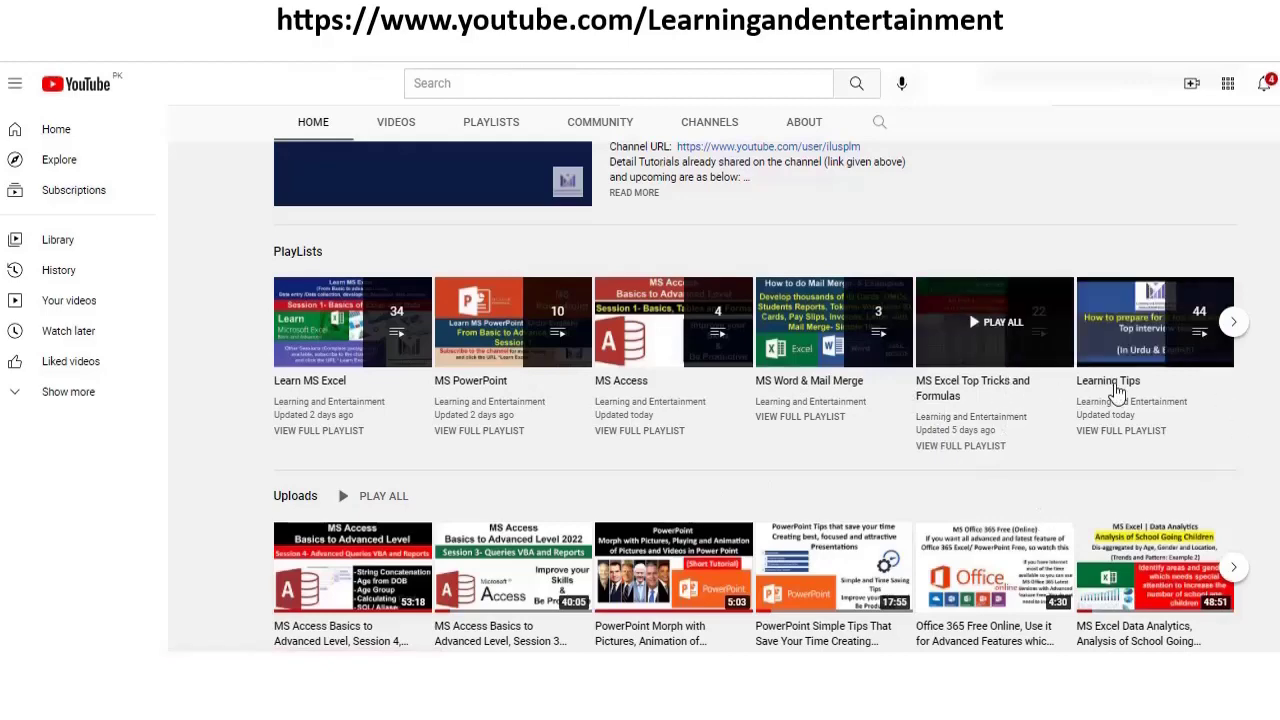
click(1234, 328)
scroll(414, 543, up, 1)
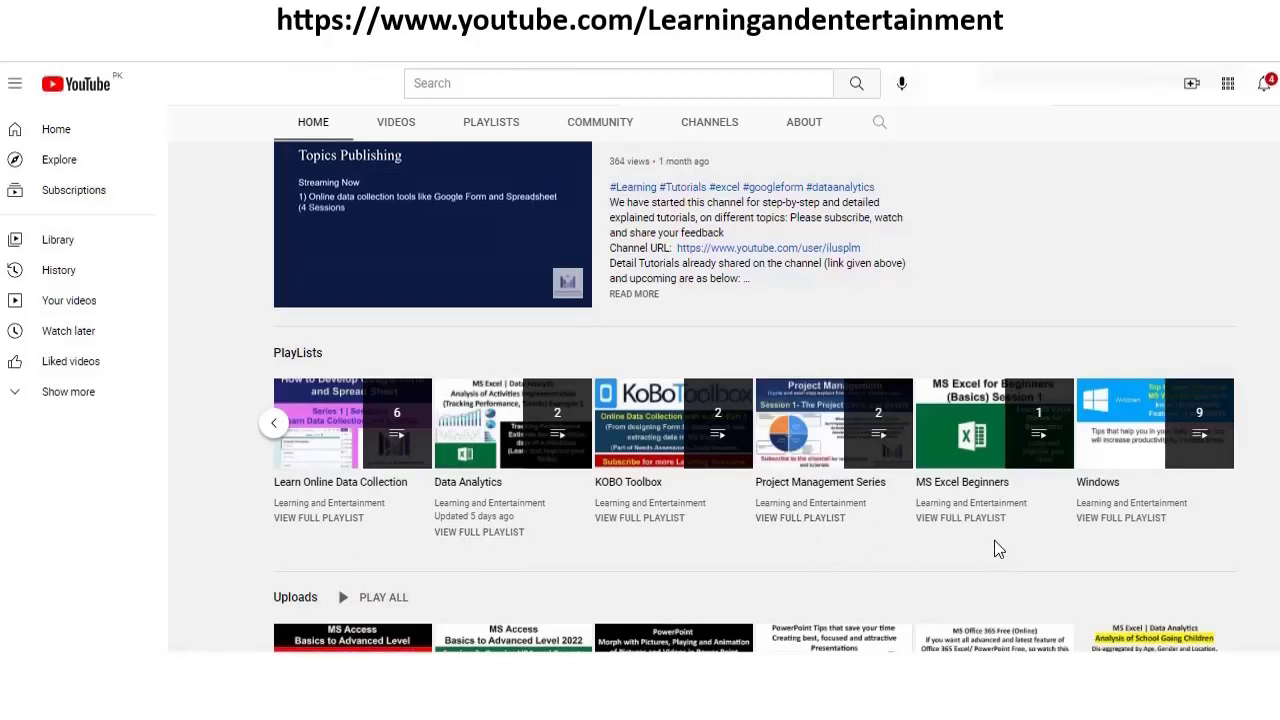
scroll(466, 555, down, 2)
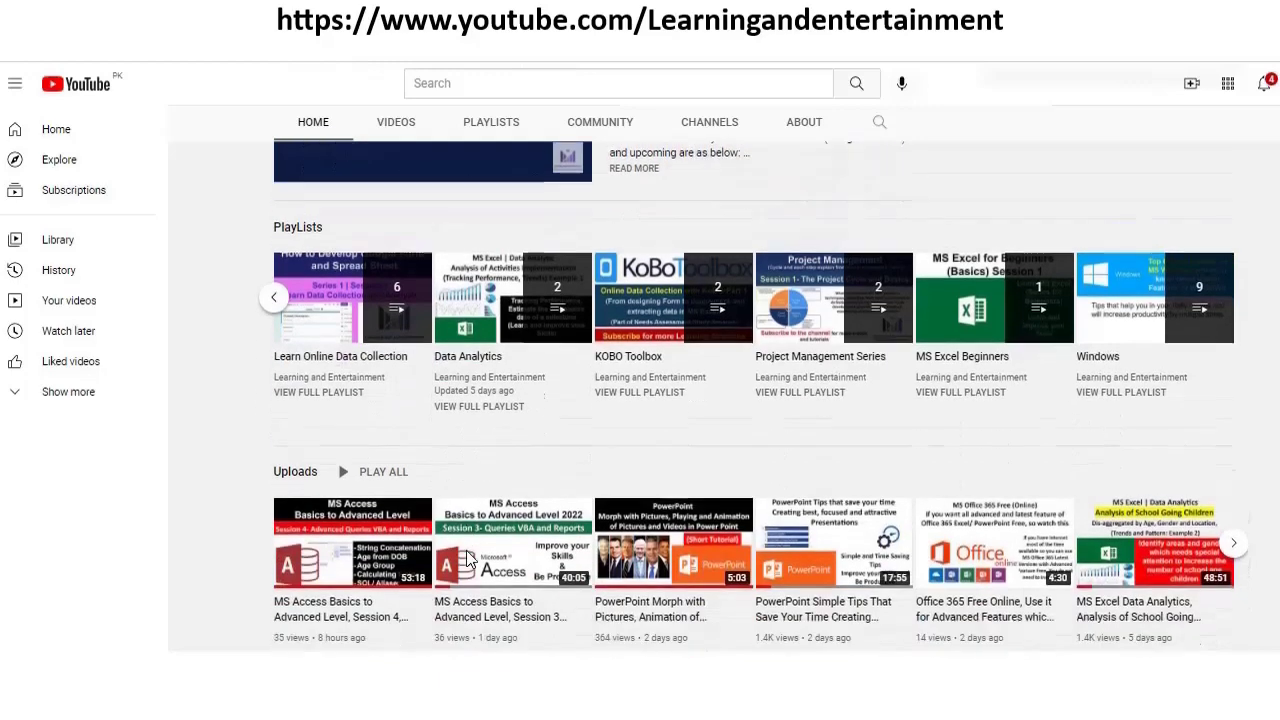
scroll(655, 589, down, 4)
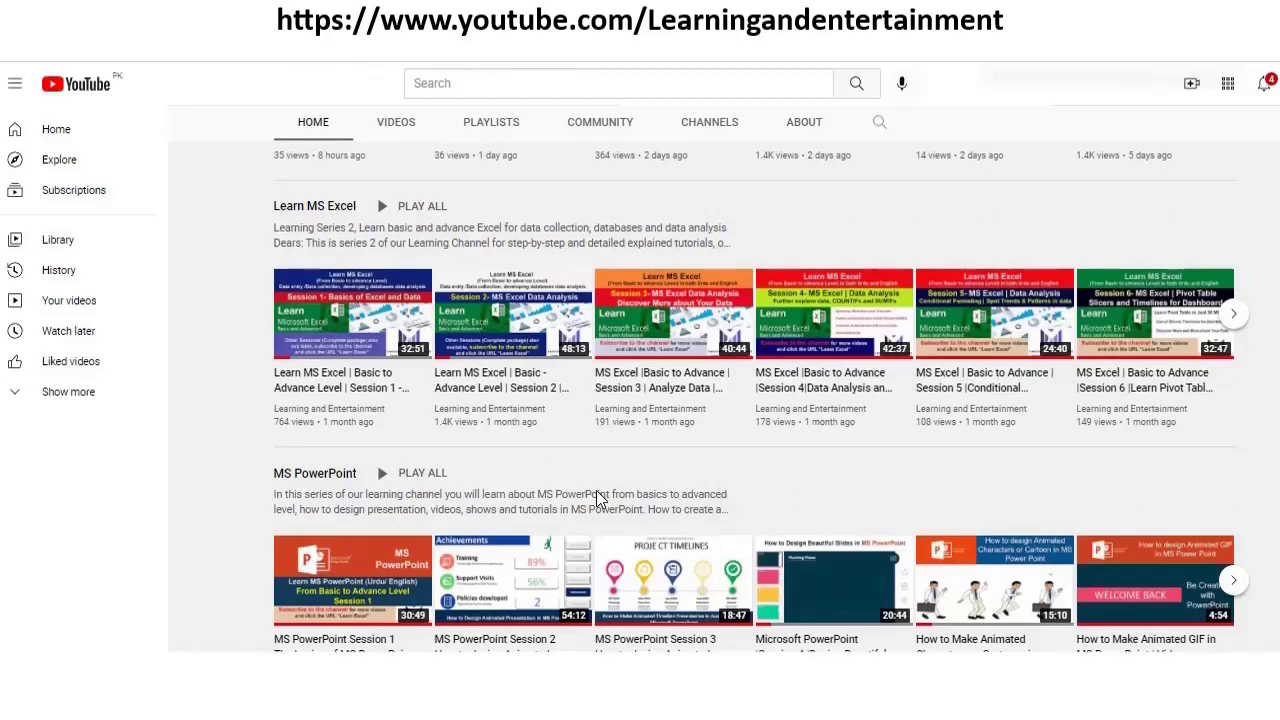
scroll(545, 545, down, 1)
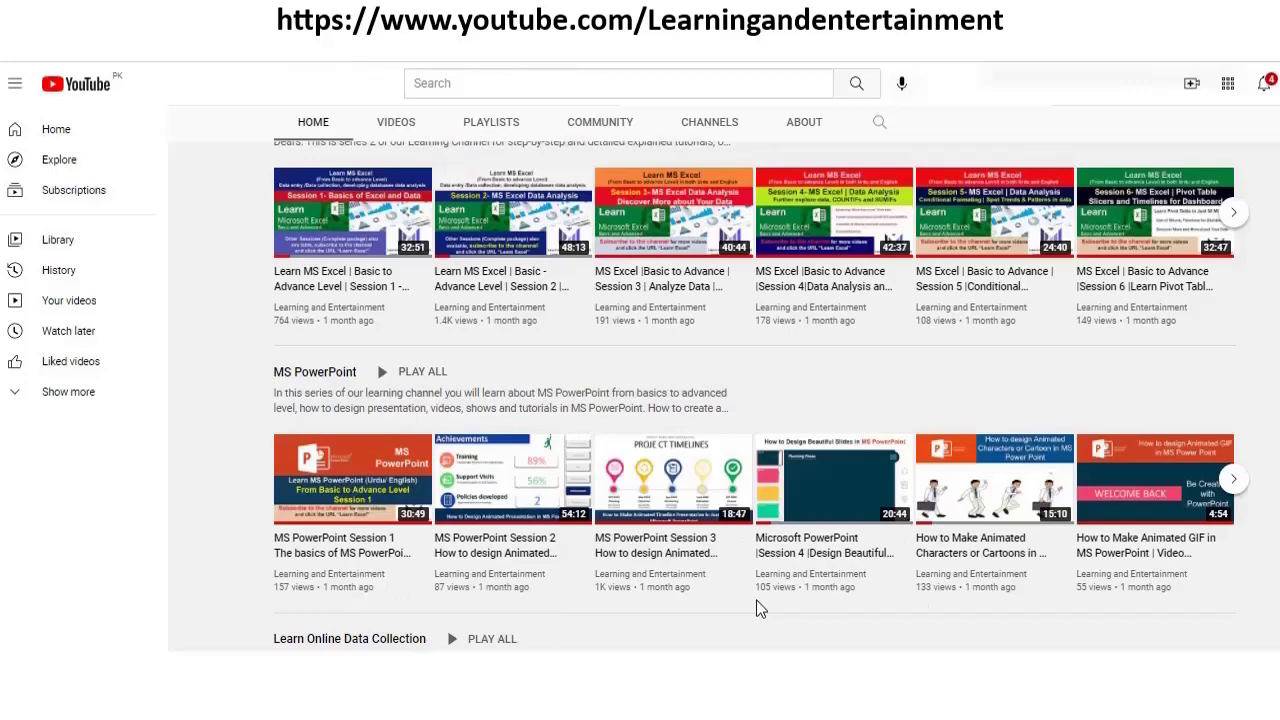
scroll(366, 494, up, 5)
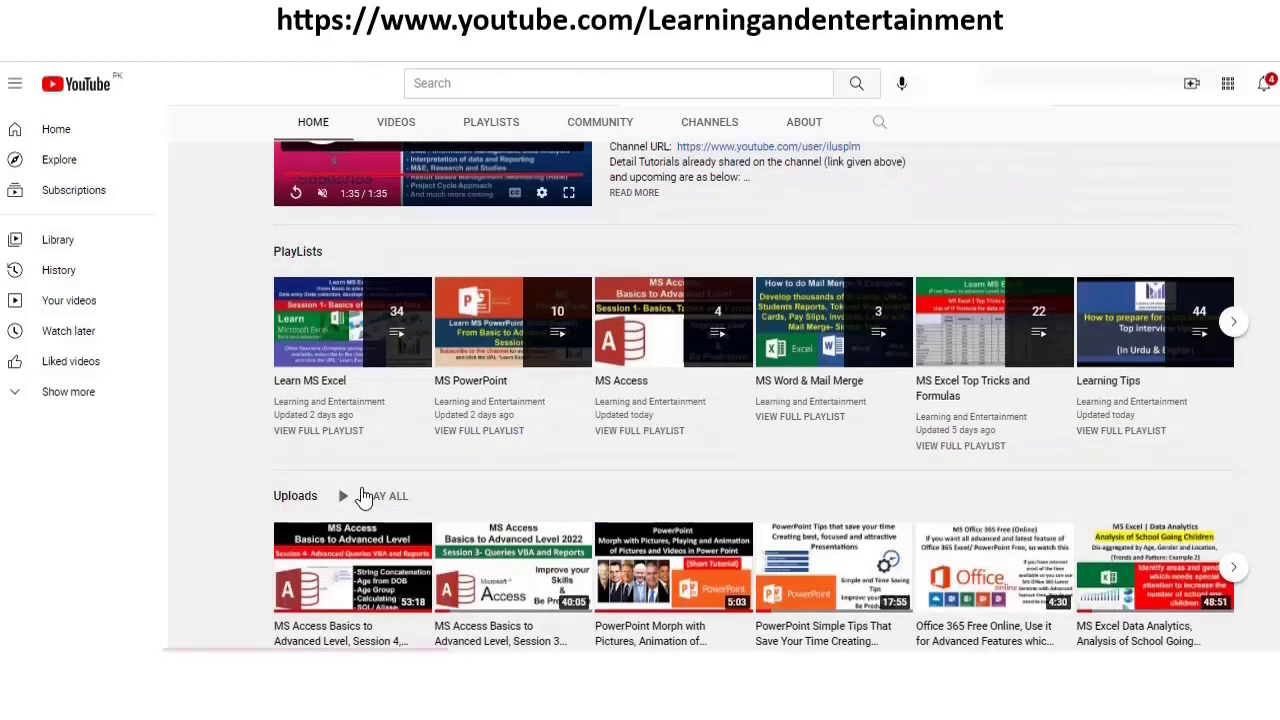